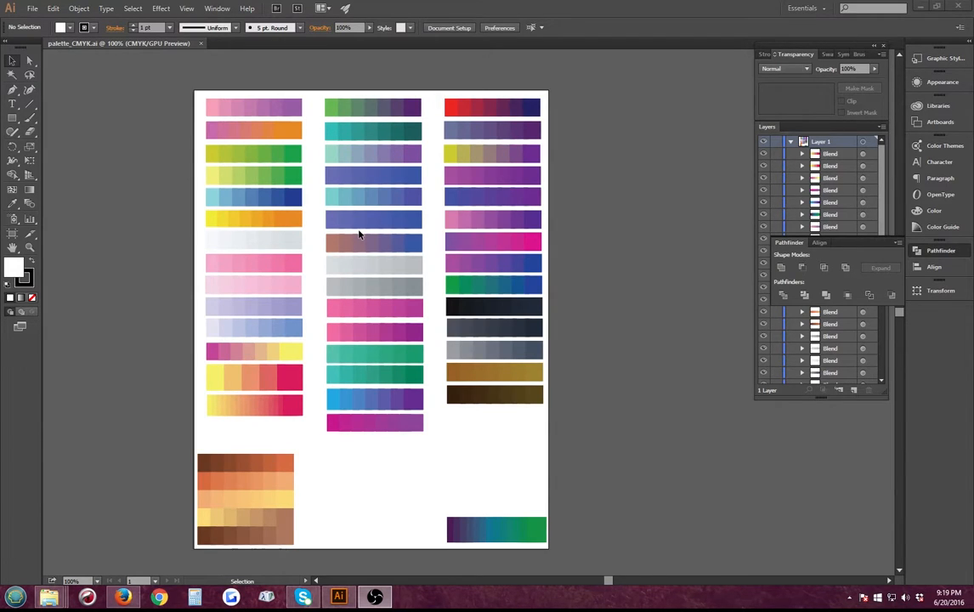
Examine the stepped colour blends across the palette page, up close and as a whole
{"action": "left_click", "coordinate": [31, 248]}
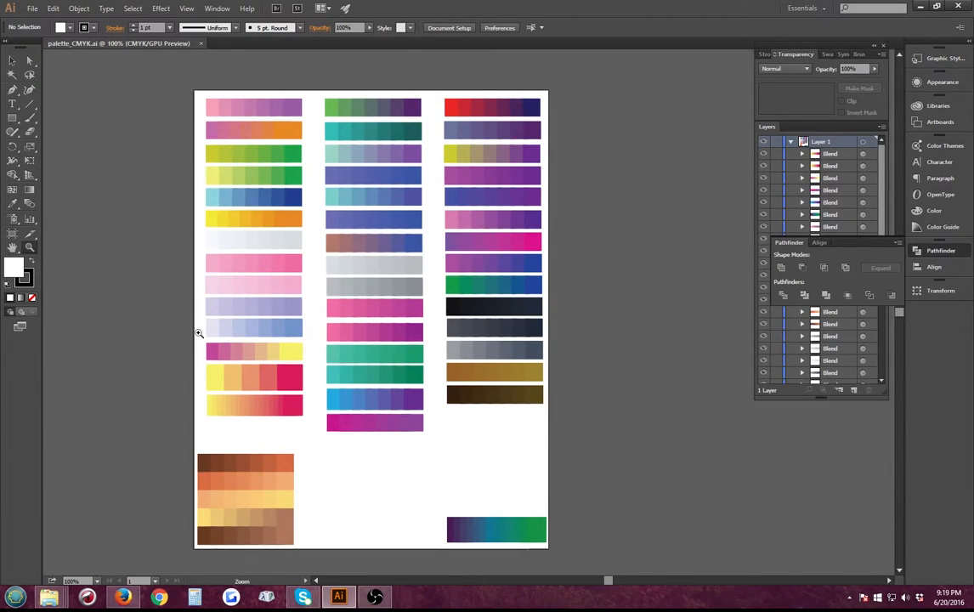
{"action": "left_click_drag", "start_coordinate": [196, 332], "coordinate": [375, 405]}
{"action": "scroll", "coordinate": [375, 404], "scroll_direction": "down", "scroll_amount": 2}
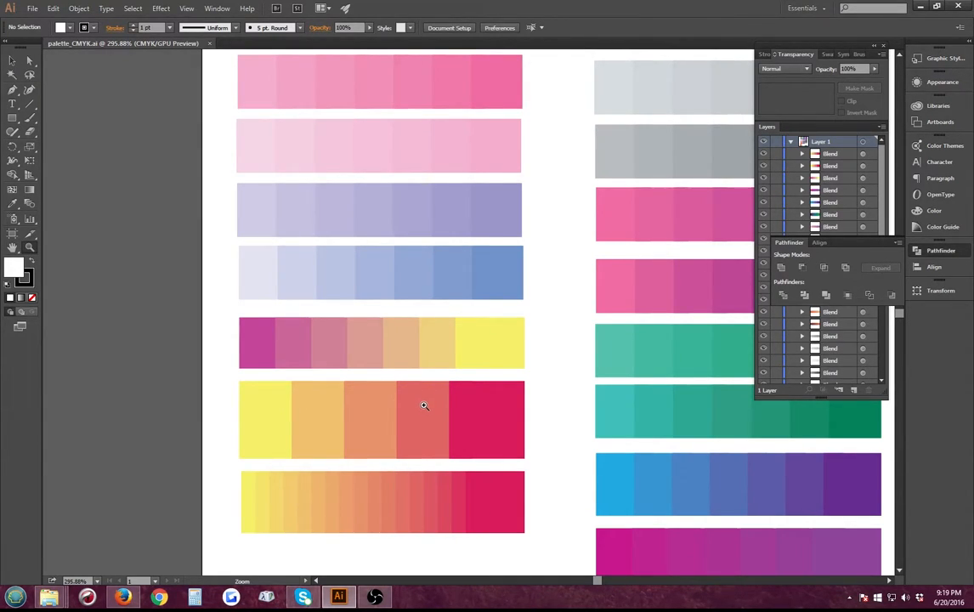
{"action": "scroll", "coordinate": [426, 405], "scroll_direction": "down", "scroll_amount": 5}
{"action": "scroll", "coordinate": [526, 396], "scroll_direction": "up", "scroll_amount": 1}
{"action": "scroll", "coordinate": [526, 396], "scroll_direction": "up", "scroll_amount": 2}
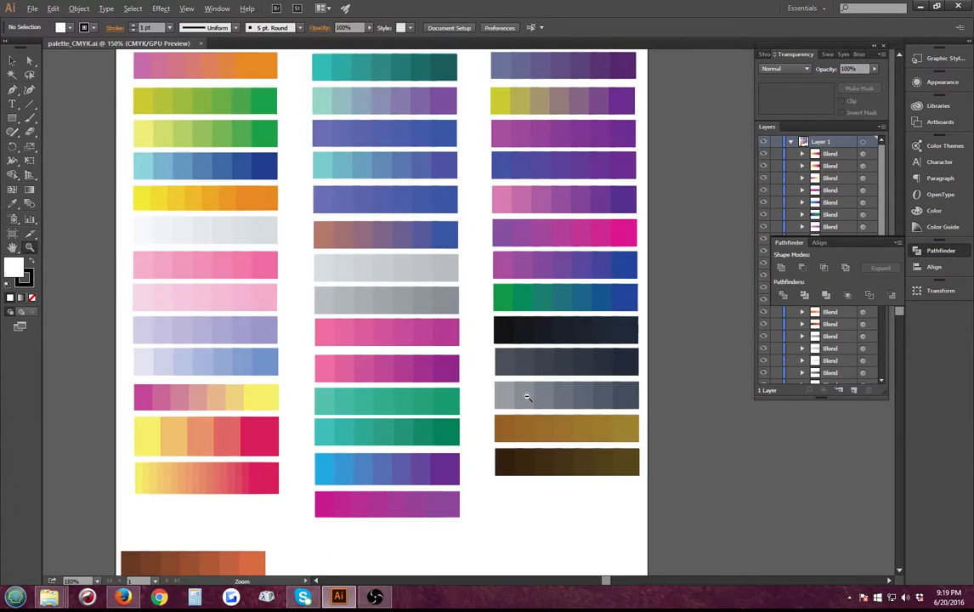
{"action": "scroll", "coordinate": [527, 397], "scroll_direction": "down", "scroll_amount": 1}
{"action": "scroll", "coordinate": [558, 474], "scroll_direction": "down", "scroll_amount": 1}
{"action": "scroll", "coordinate": [559, 474], "scroll_direction": "down", "scroll_amount": 1}
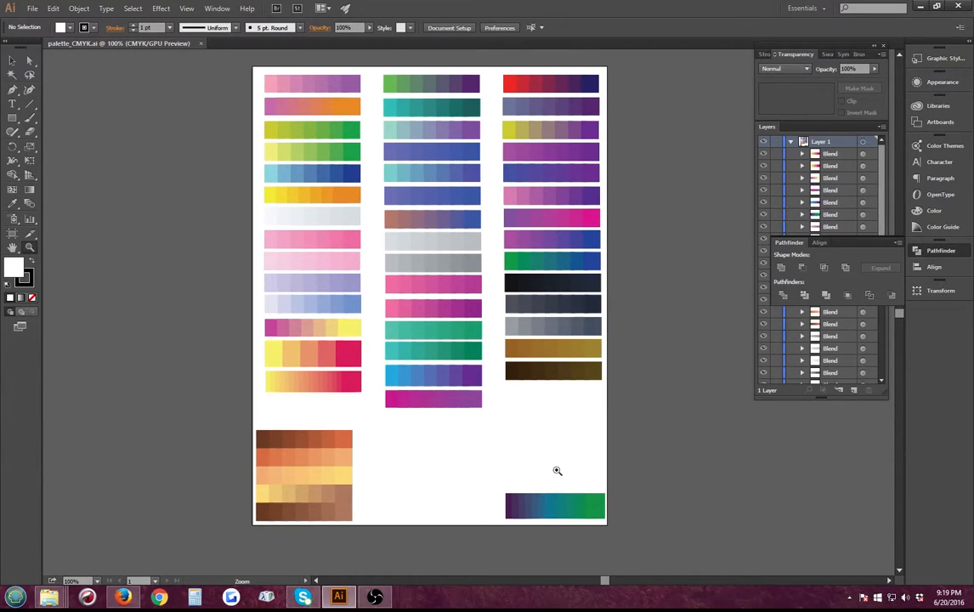
Create a new Letter-size document, 8.5 by 11 inches, in CMYK color mode
{"action": "left_click", "coordinate": [49, 11]}
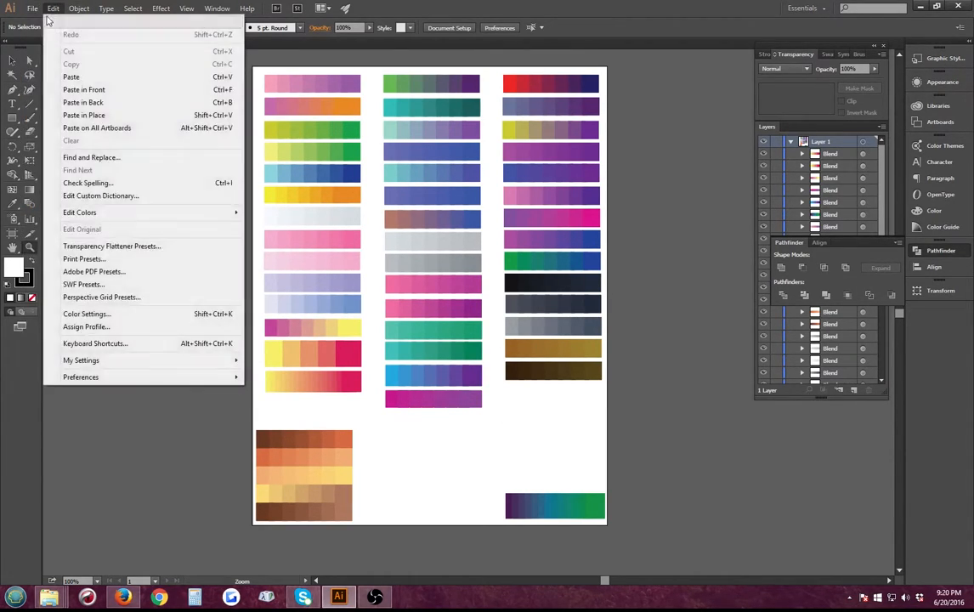
{"action": "left_click", "coordinate": [43, 22]}
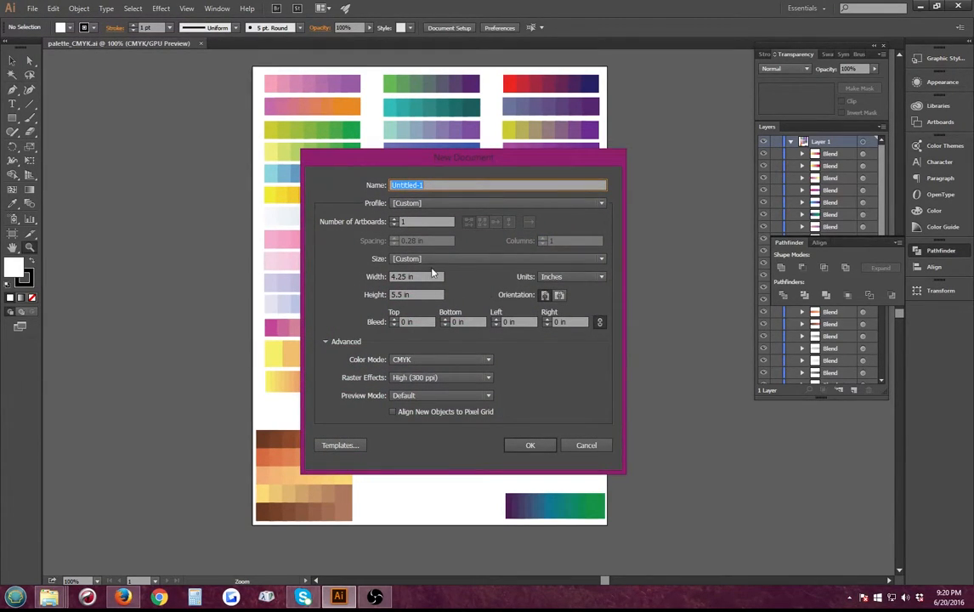
{"action": "left_click", "coordinate": [432, 258]}
{"action": "left_click", "coordinate": [432, 284]}
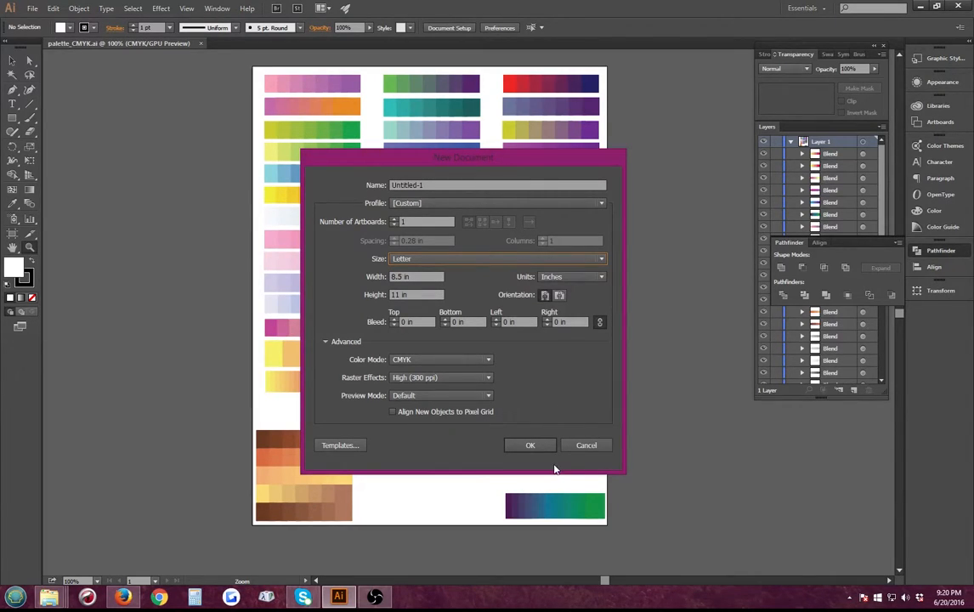
{"action": "left_click", "coordinate": [450, 360]}
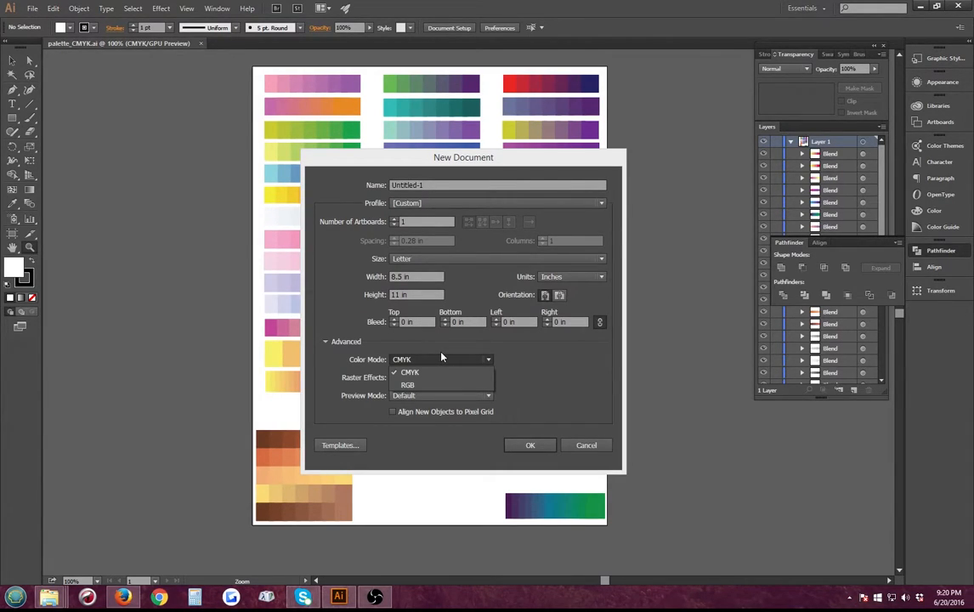
{"action": "left_click", "coordinate": [441, 372]}
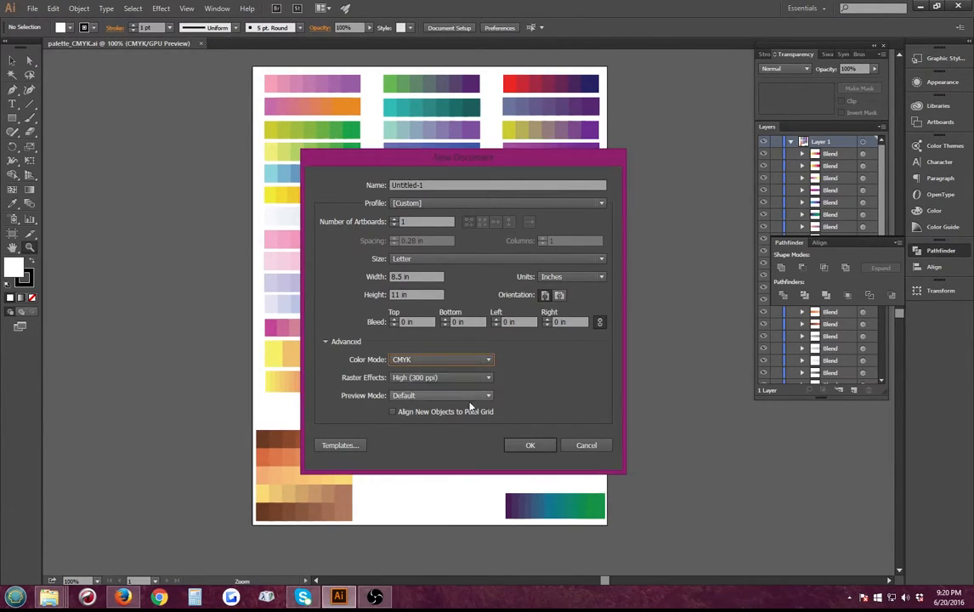
{"action": "left_click", "coordinate": [524, 448]}
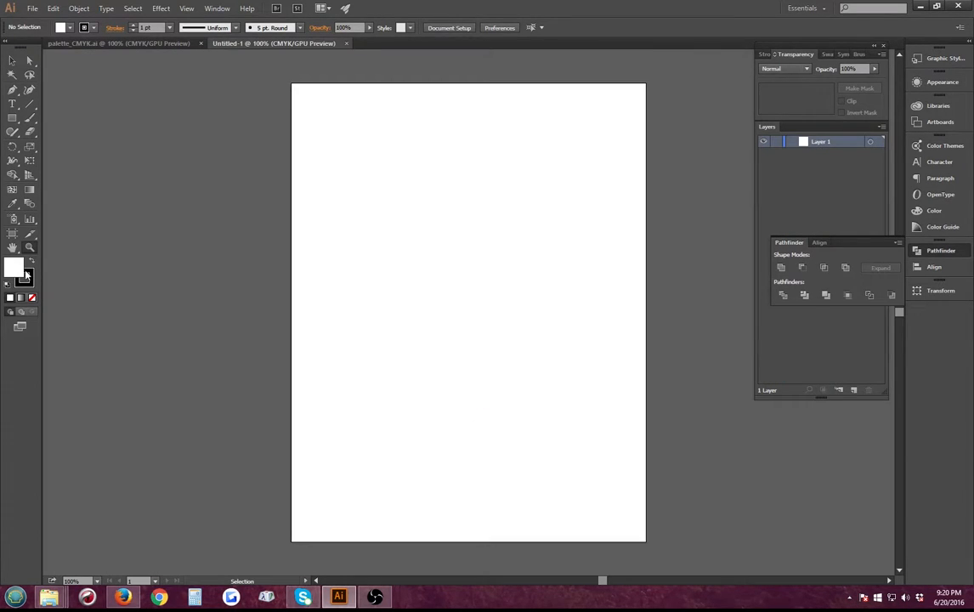
{"action": "double_click", "coordinate": [14, 270]}
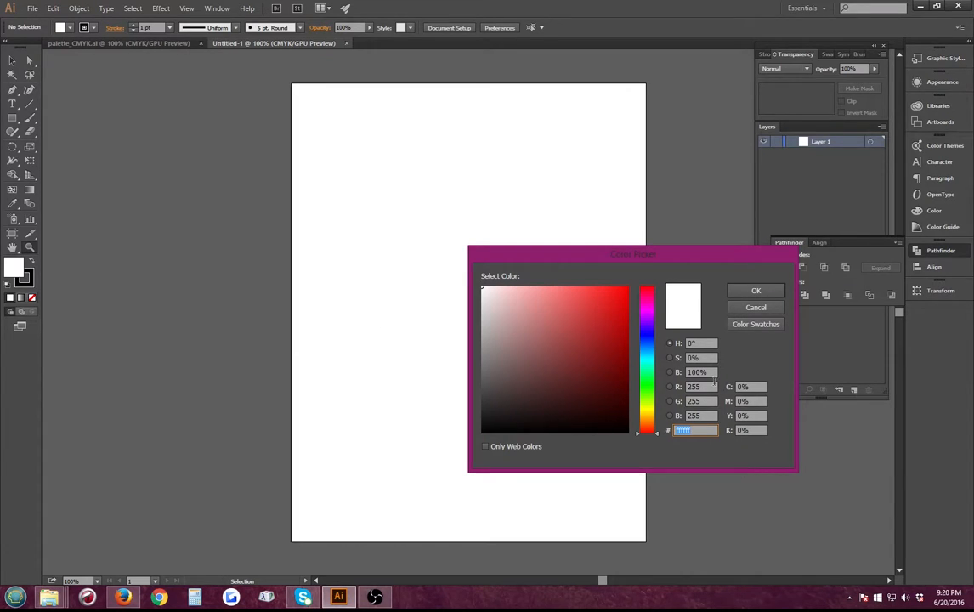
{"action": "left_click", "coordinate": [710, 391]}
{"action": "left_click", "coordinate": [763, 401]}
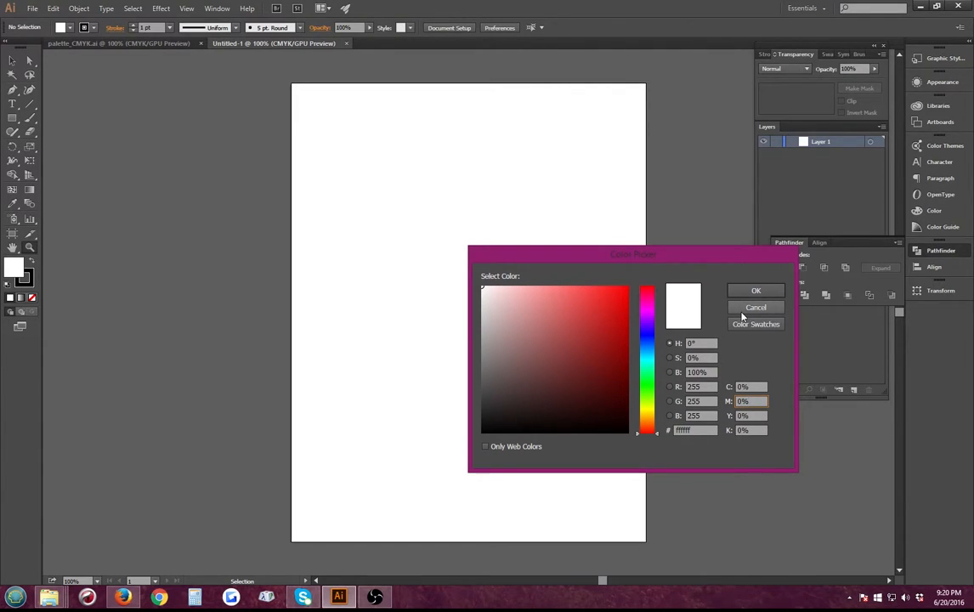
{"action": "left_click", "coordinate": [752, 308]}
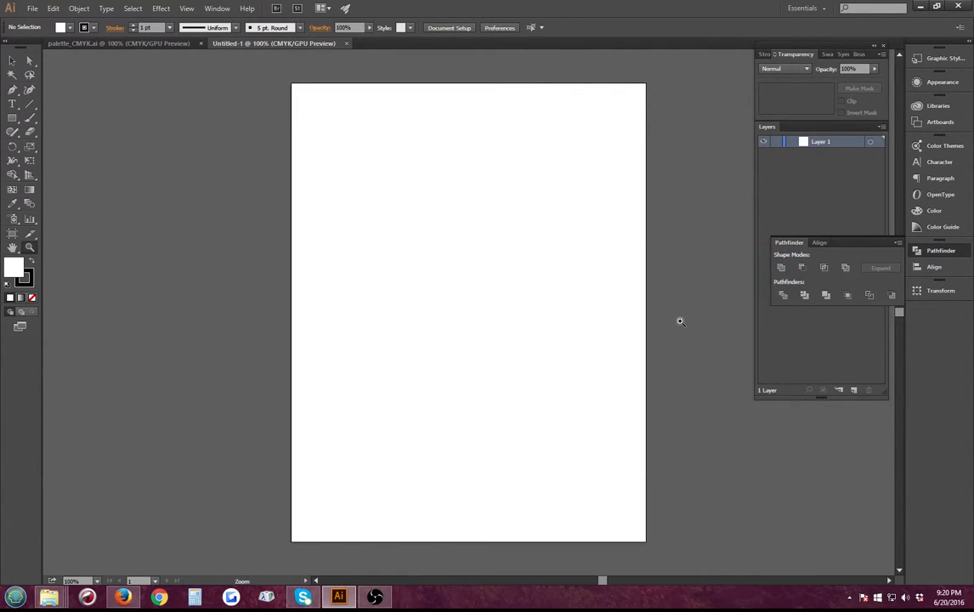
Show the rulers around the blank Letter document
{"action": "key", "text": "ctrl+r"}
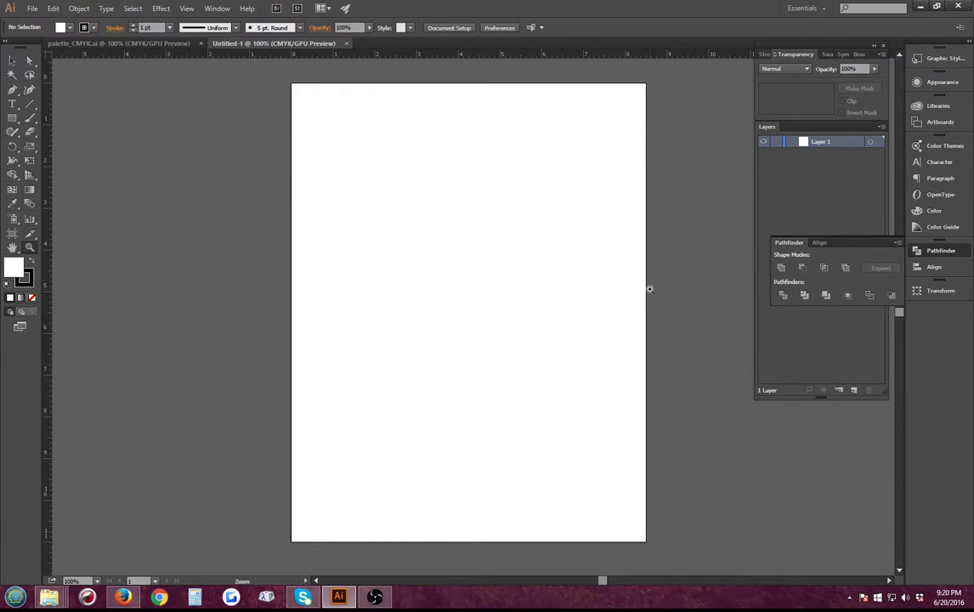
{"action": "left_click", "coordinate": [109, 44]}
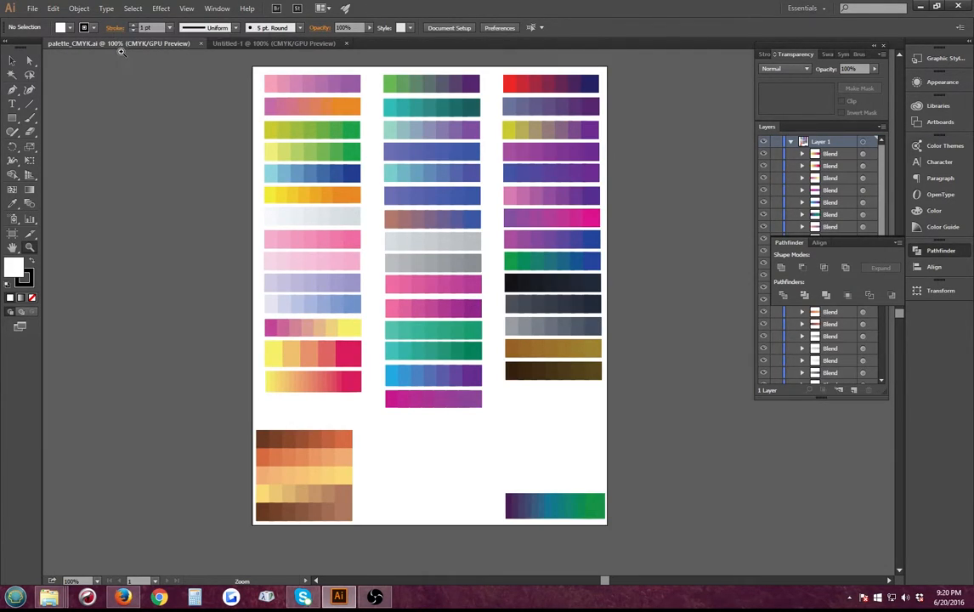
{"action": "left_click", "coordinate": [256, 44]}
{"action": "key", "text": "alt+Tab"}
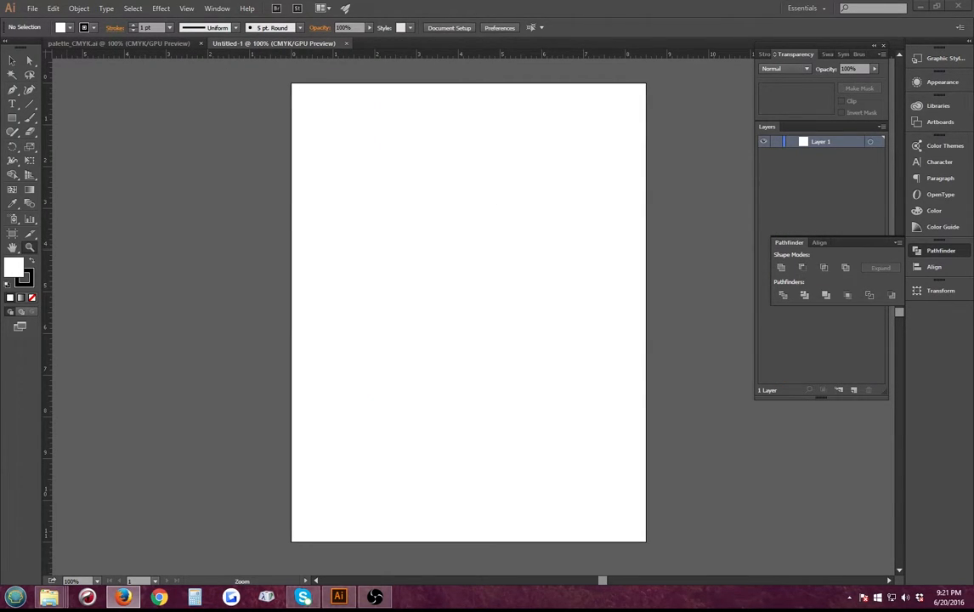
{"action": "key", "text": "alt+Tab"}
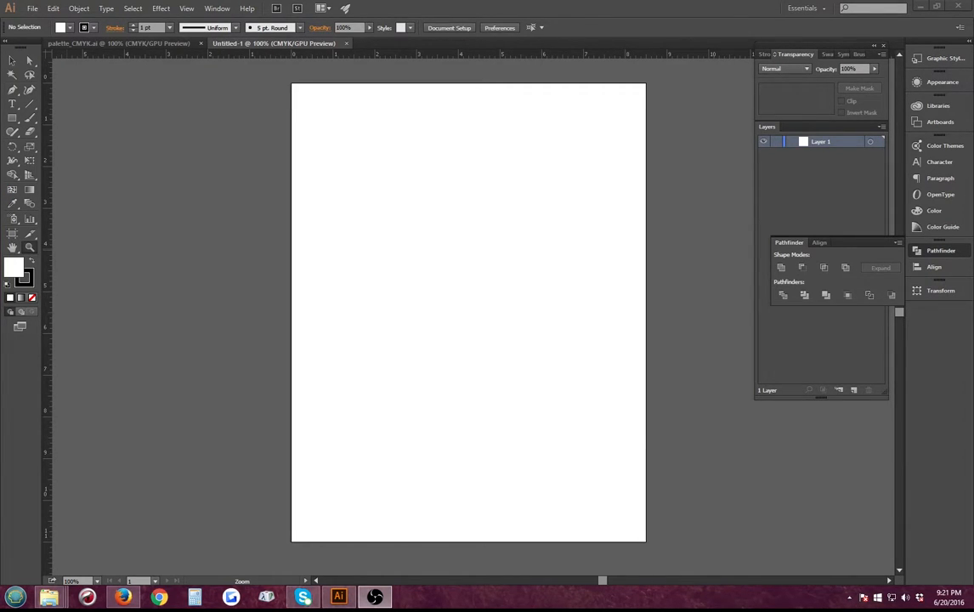
Set the stroke to none and make the fill the active colour attribute
{"action": "left_click", "coordinate": [532, 283]}
{"action": "left_click", "coordinate": [517, 292]}
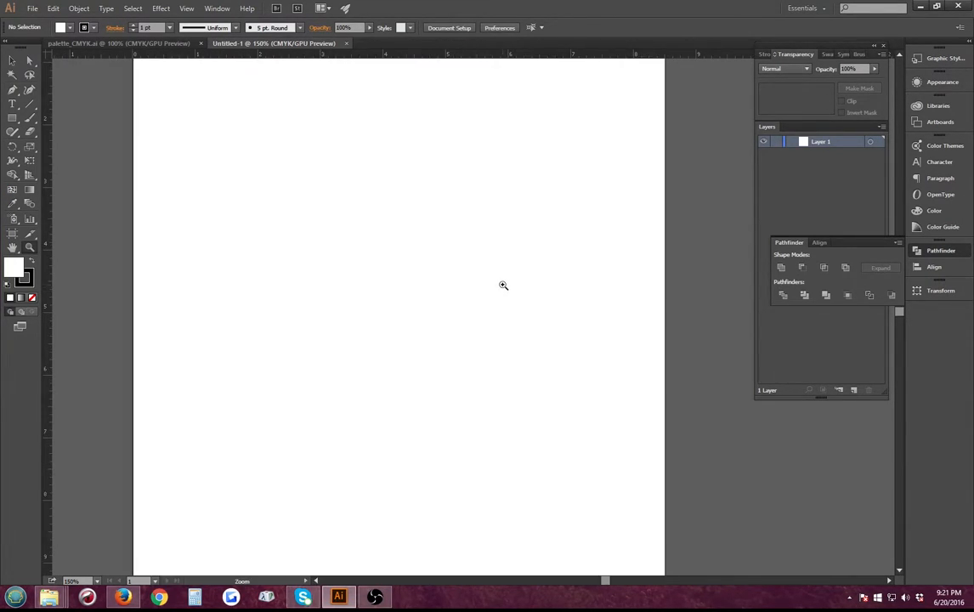
{"action": "scroll", "coordinate": [341, 307], "scroll_direction": "up", "scroll_amount": 2}
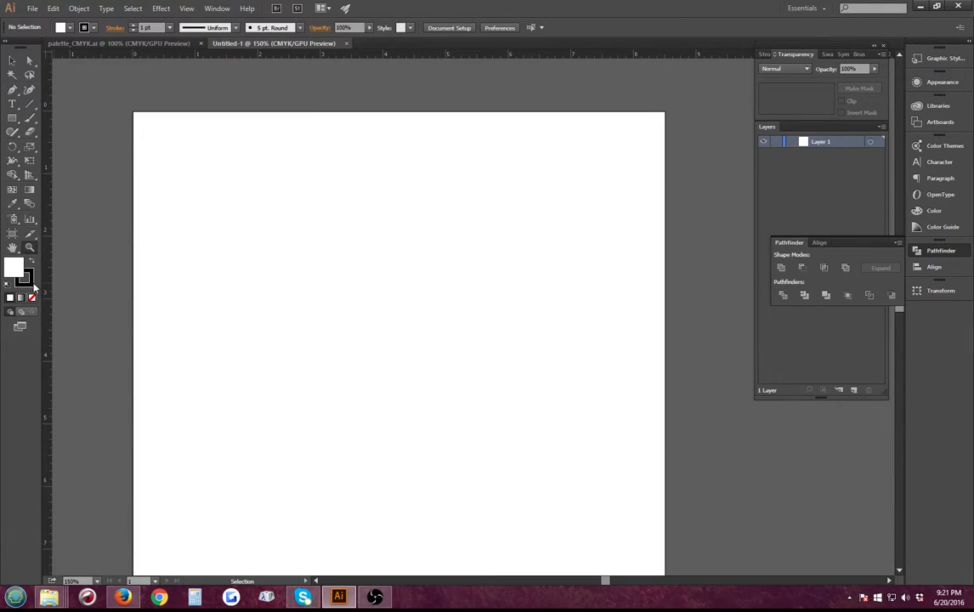
{"action": "left_click", "coordinate": [32, 283]}
{"action": "left_click", "coordinate": [33, 297]}
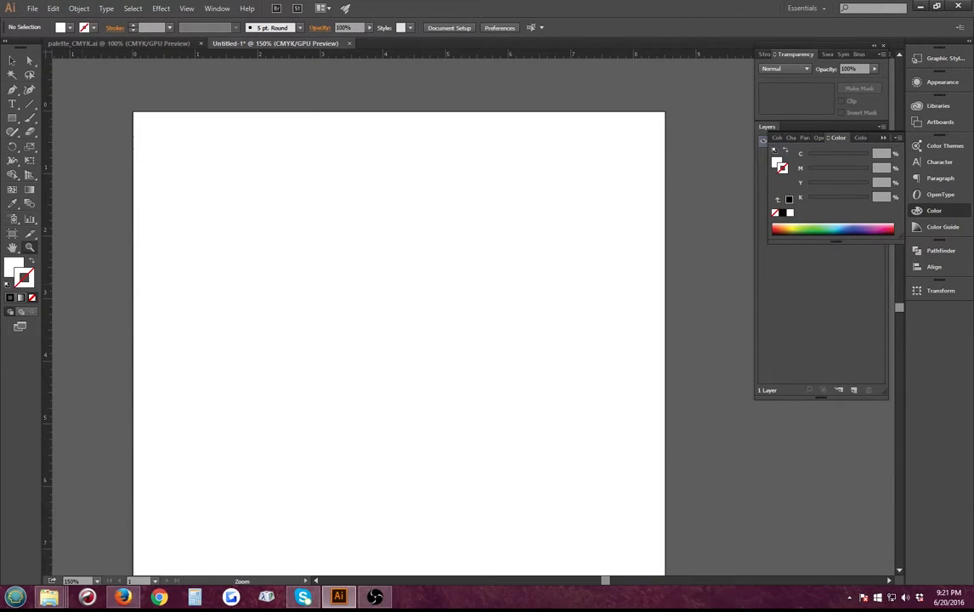
{"action": "left_click", "coordinate": [17, 265]}
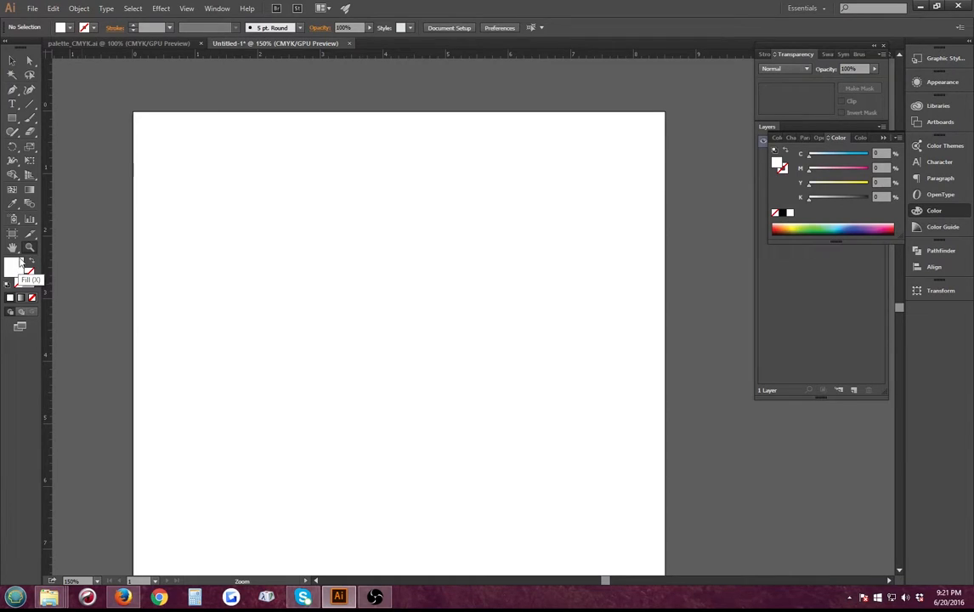
Draw a square about 1.125 inches wide near the artboard's upper left corner and fill it with light blue
{"action": "left_click", "coordinate": [12, 117]}
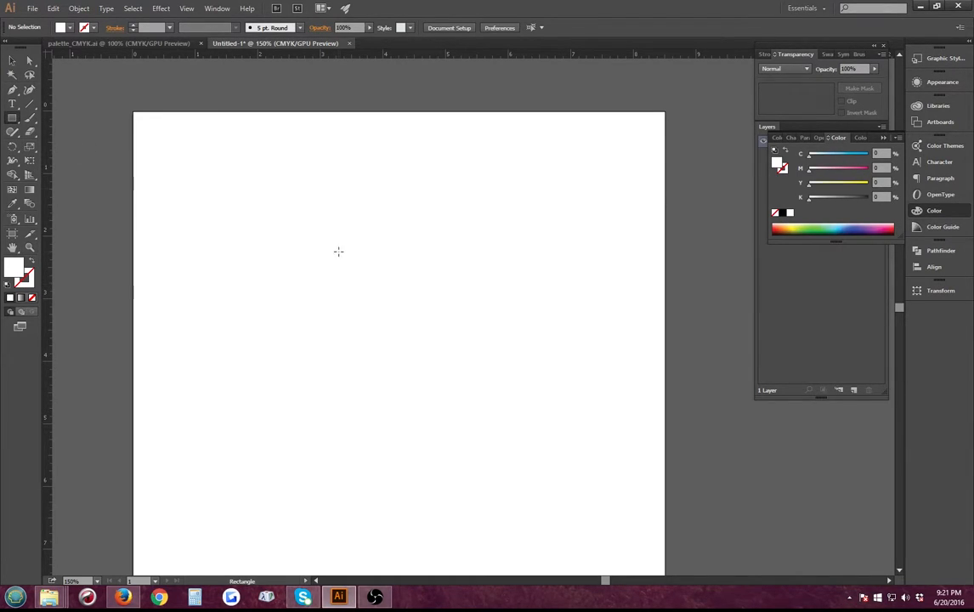
{"action": "left_click_drag", "start_coordinate": [159, 196], "coordinate": [229, 266]}
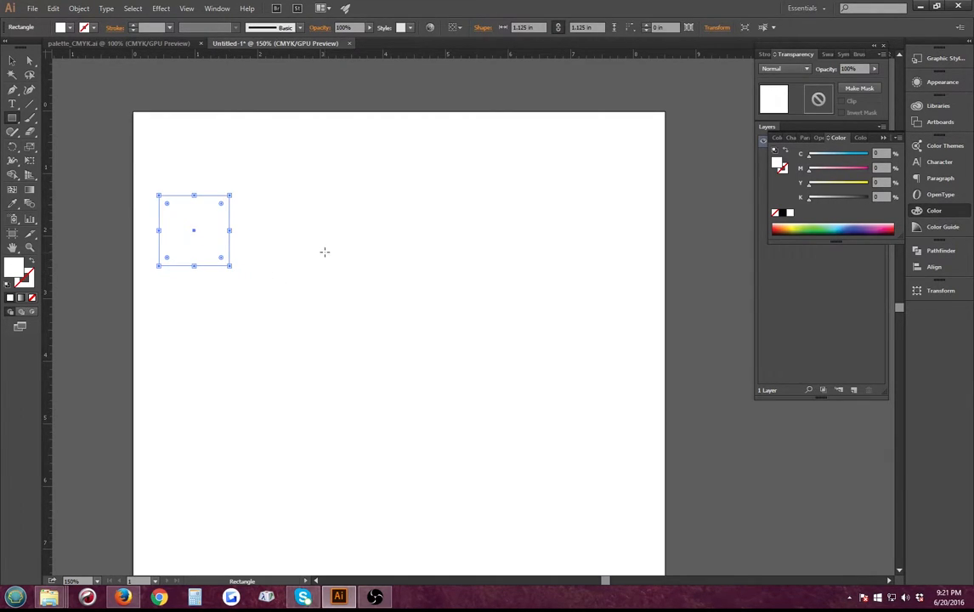
{"action": "left_click", "coordinate": [841, 227]}
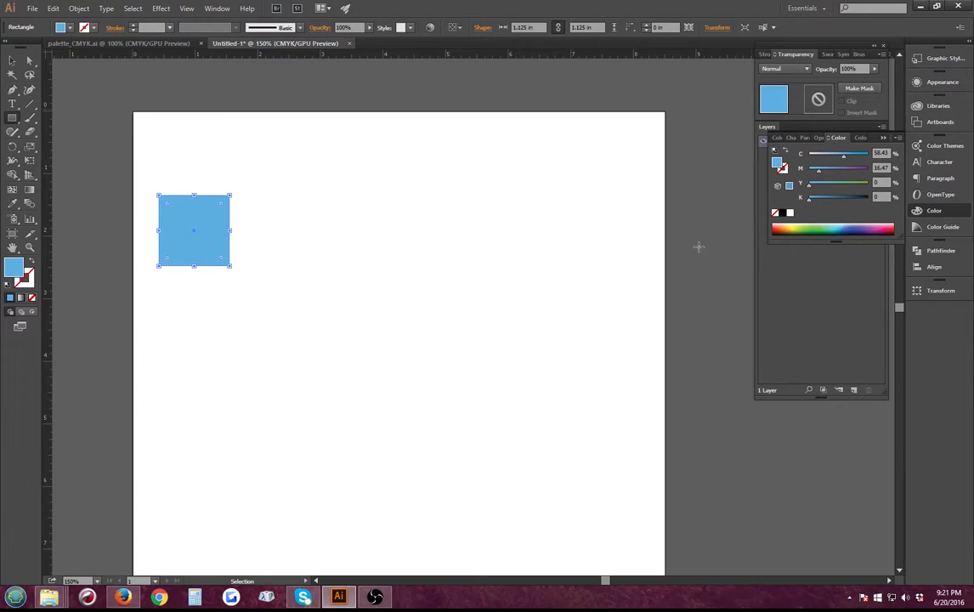
Duplicate the light blue square horizontally about 2.5 inches to its right and fill the copy with blue-violet
{"action": "left_click", "coordinate": [12, 60]}
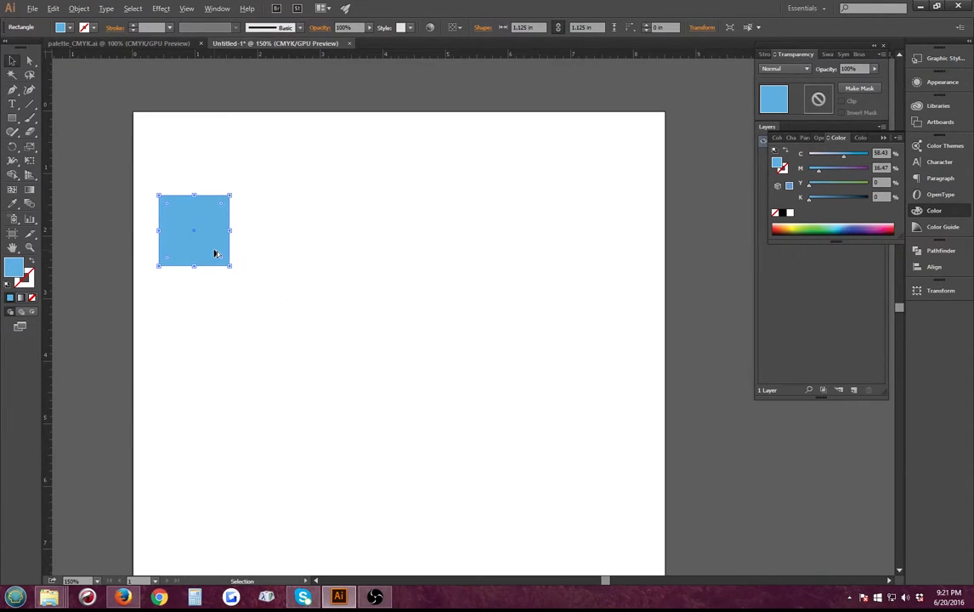
{"action": "left_click_drag", "start_coordinate": [215, 254], "coordinate": [369, 251]}
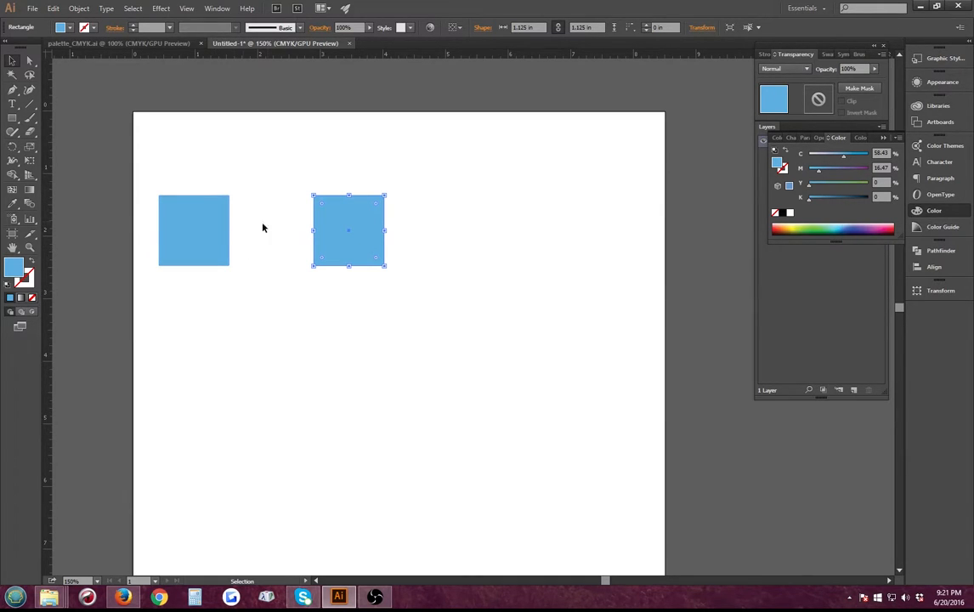
{"action": "left_click", "coordinate": [798, 226]}
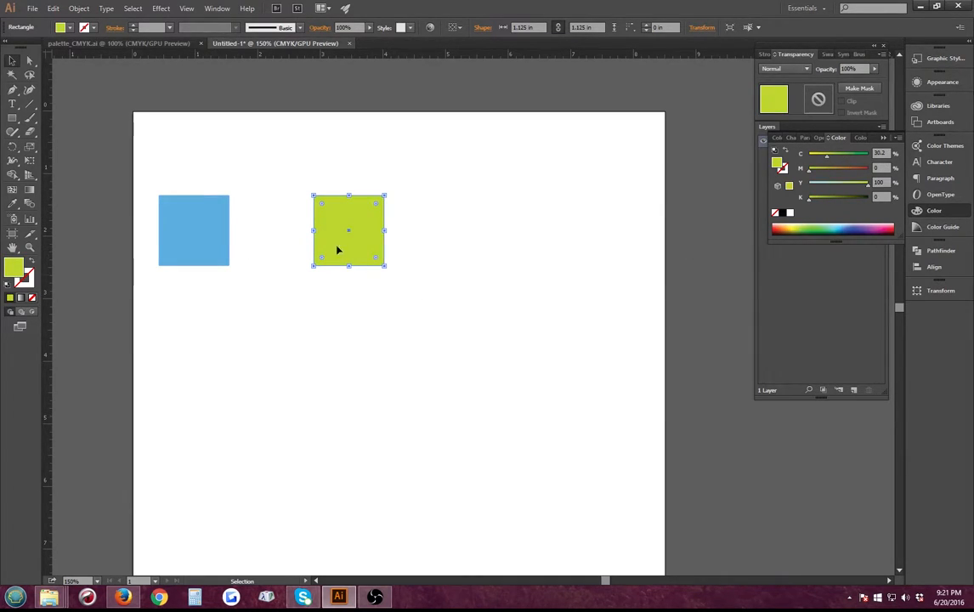
{"action": "left_click", "coordinate": [858, 224]}
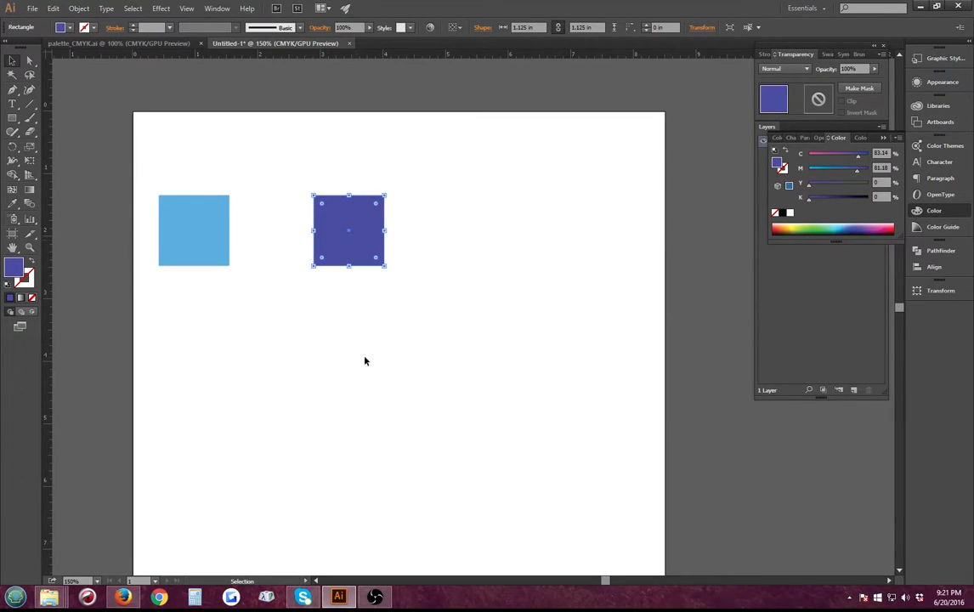
{"action": "left_click", "coordinate": [206, 251], "text": "shift"}
{"action": "left_click", "coordinate": [415, 341]}
{"action": "left_click_drag", "start_coordinate": [408, 316], "coordinate": [94, 174]}
{"action": "left_click", "coordinate": [435, 293]}
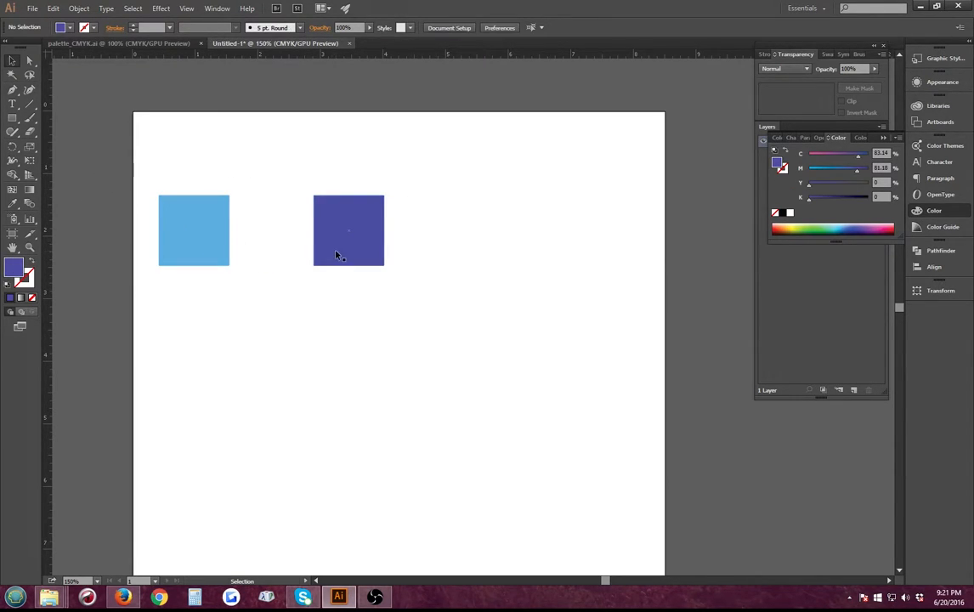
Select the light blue and blue-violet squares and set the blend options to Smooth Color spacing with page-aligned orientation
{"action": "left_click", "coordinate": [336, 255]}
{"action": "left_click", "coordinate": [217, 226], "text": "shift"}
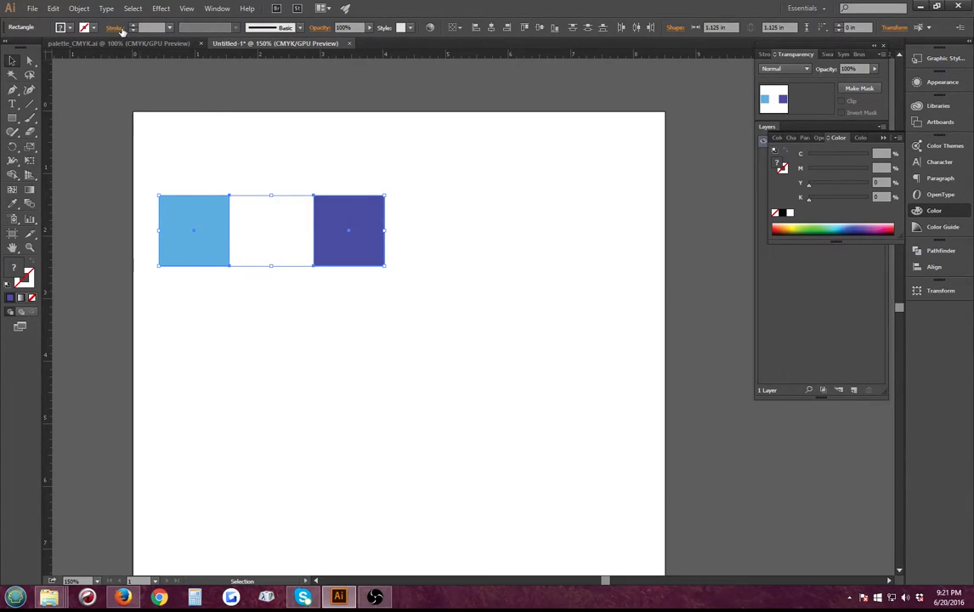
{"action": "left_click", "coordinate": [80, 10]}
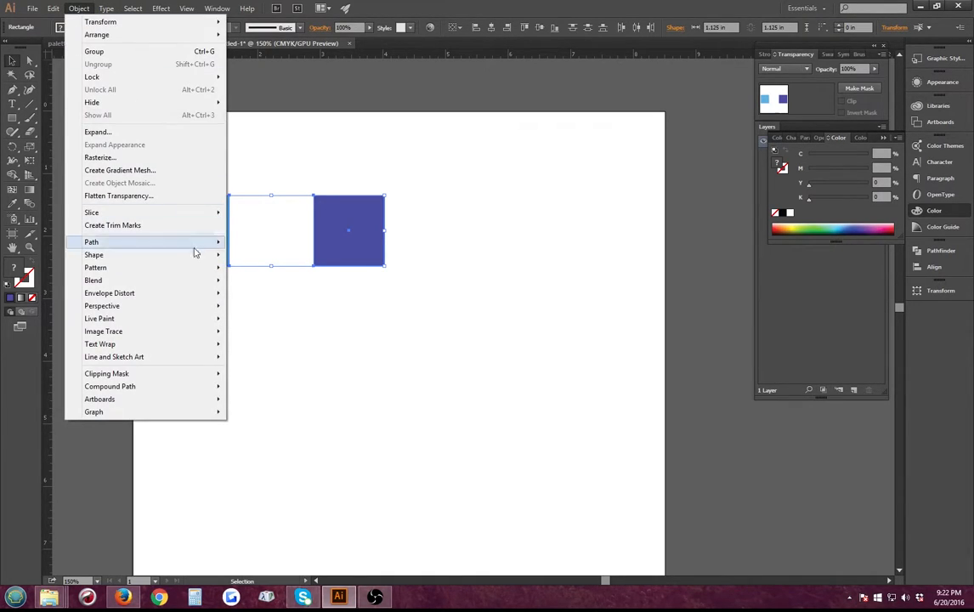
{"action": "mouse_move", "coordinate": [204, 285]}
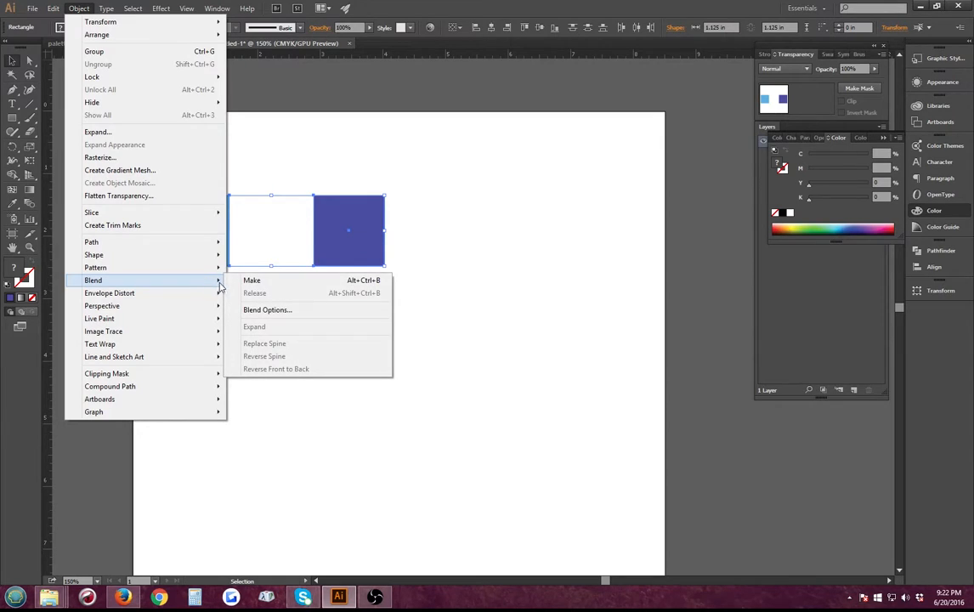
{"action": "left_click", "coordinate": [289, 310]}
{"action": "left_click_drag", "start_coordinate": [353, 262], "coordinate": [527, 168]}
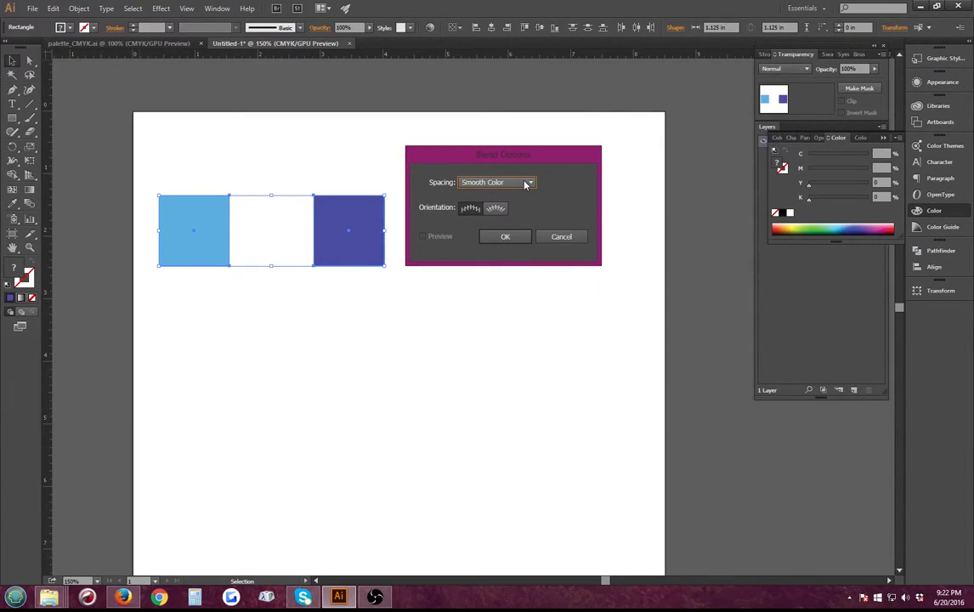
{"action": "left_click", "coordinate": [526, 182]}
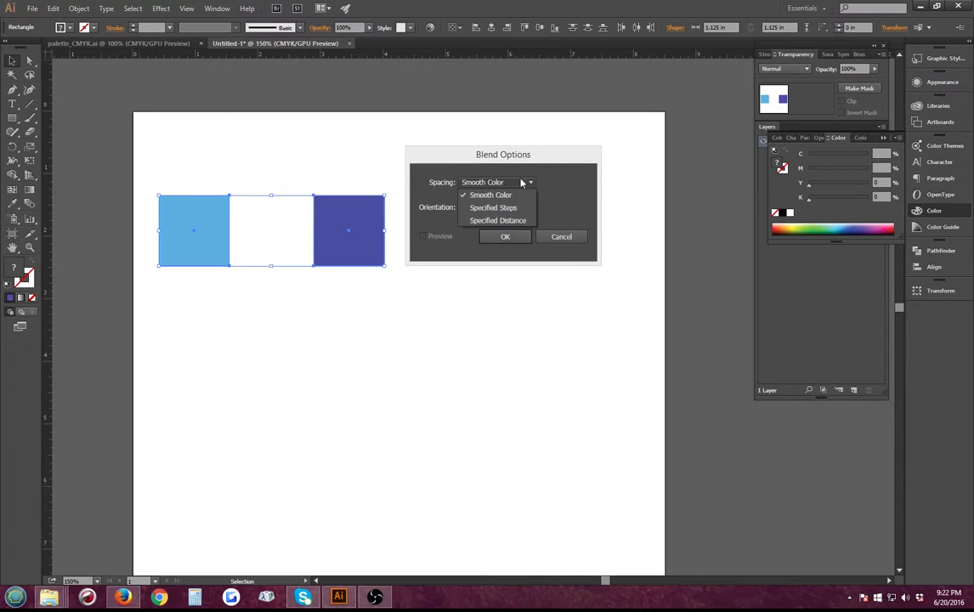
{"action": "left_click", "coordinate": [498, 206]}
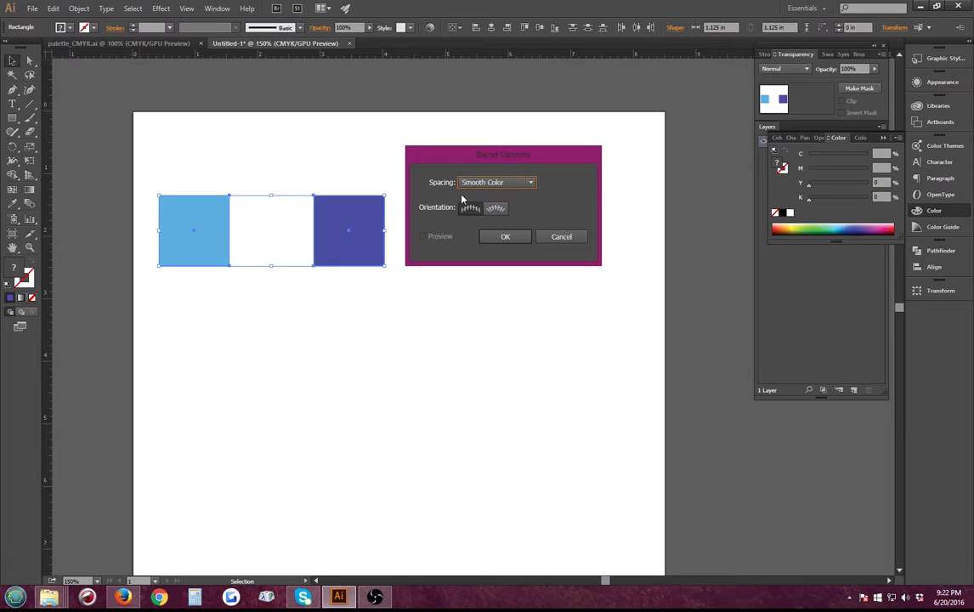
{"action": "left_click", "coordinate": [472, 210]}
{"action": "left_click", "coordinate": [514, 237]}
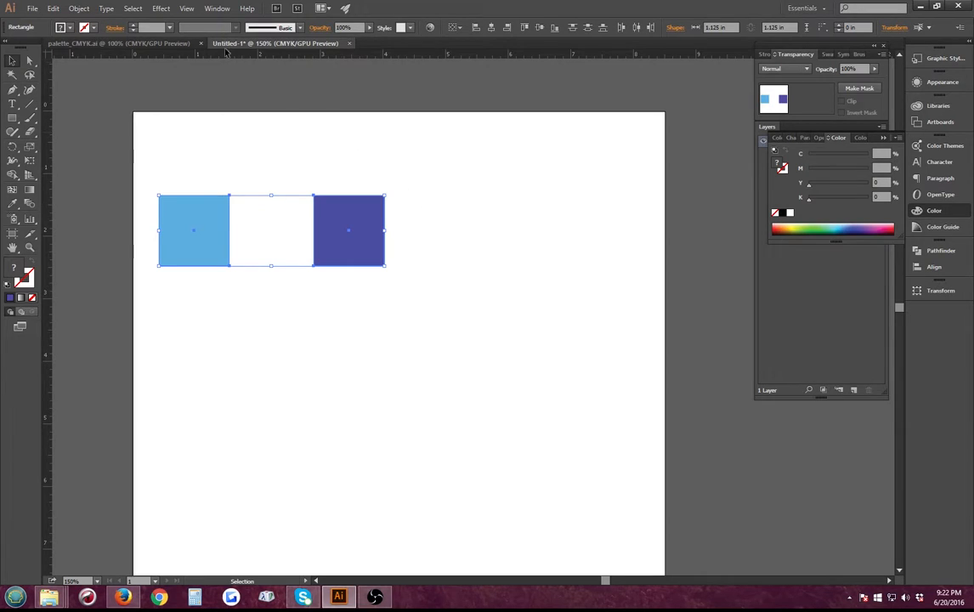
Make a blend between the light blue and blue-violet squares and deselect it
{"action": "left_click", "coordinate": [76, 9]}
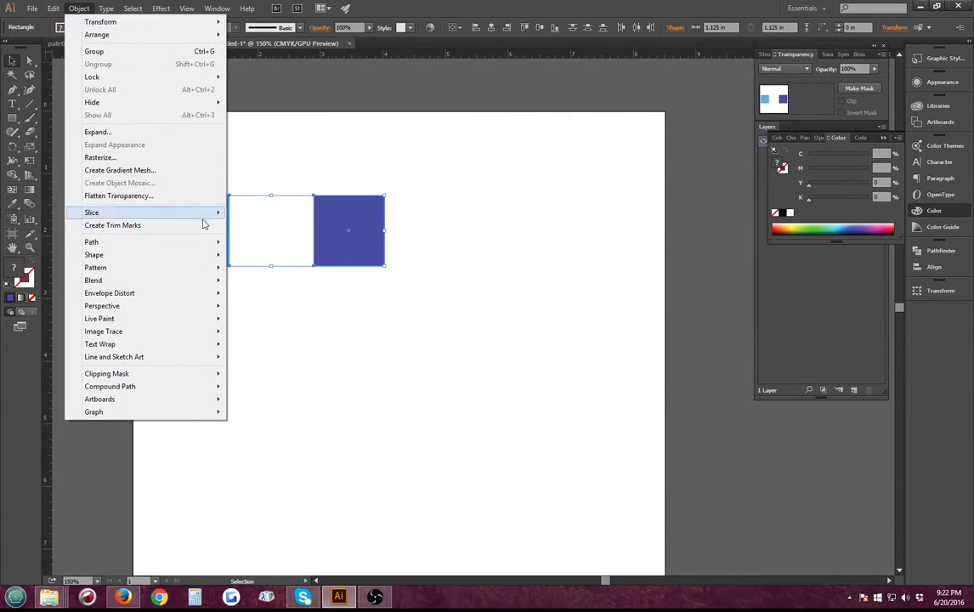
{"action": "left_click", "coordinate": [245, 281]}
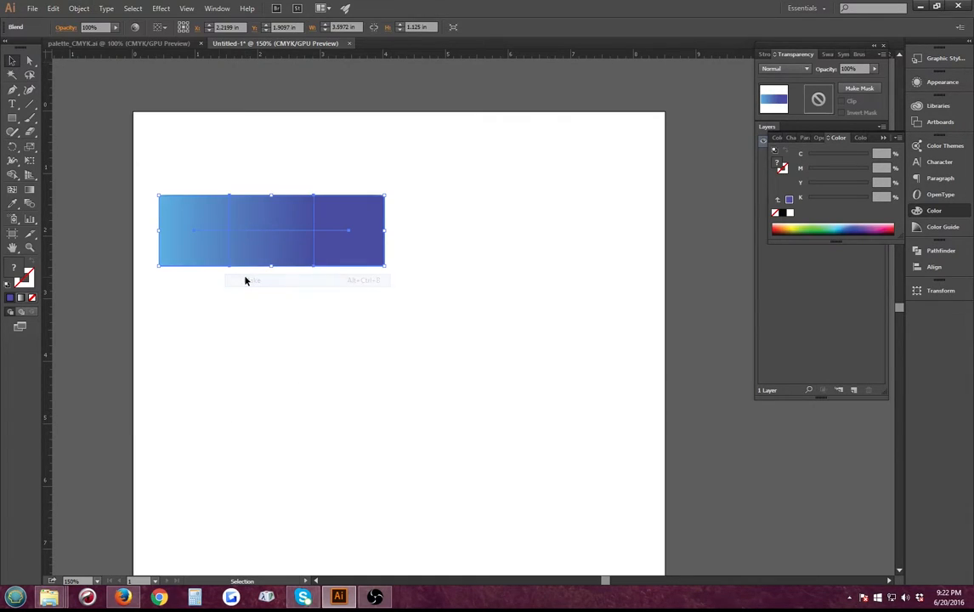
{"action": "left_click", "coordinate": [297, 289]}
Move the blue blend around the artboard and rotate it about 90 degrees clockwise so it stands nearly vertical
{"action": "left_click_drag", "start_coordinate": [283, 226], "coordinate": [422, 156]}
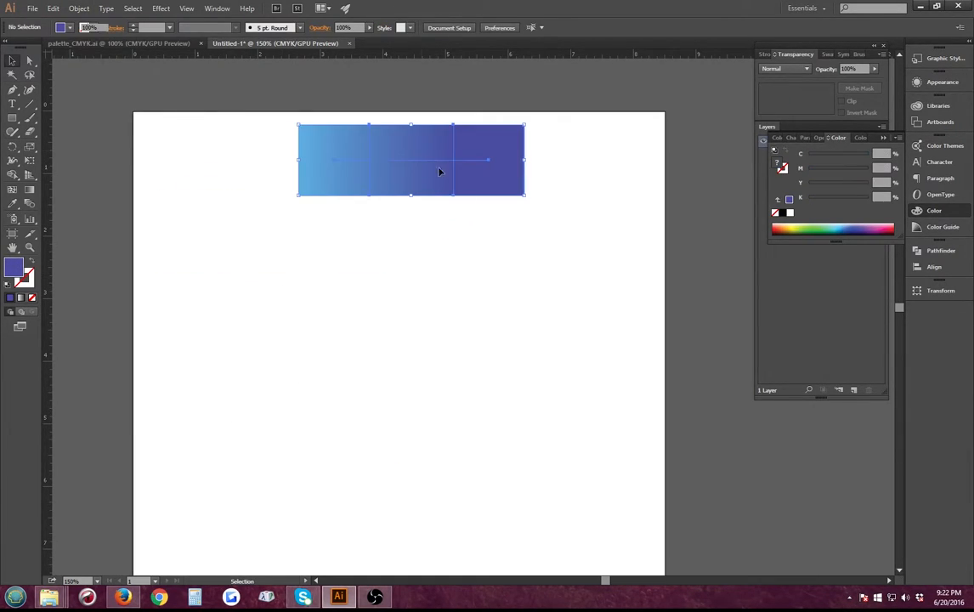
{"action": "left_click", "coordinate": [523, 226]}
{"action": "left_click", "coordinate": [506, 185]}
{"action": "left_click_drag", "start_coordinate": [527, 199], "coordinate": [351, 357]}
{"action": "left_click_drag", "start_coordinate": [397, 137], "coordinate": [406, 273]}
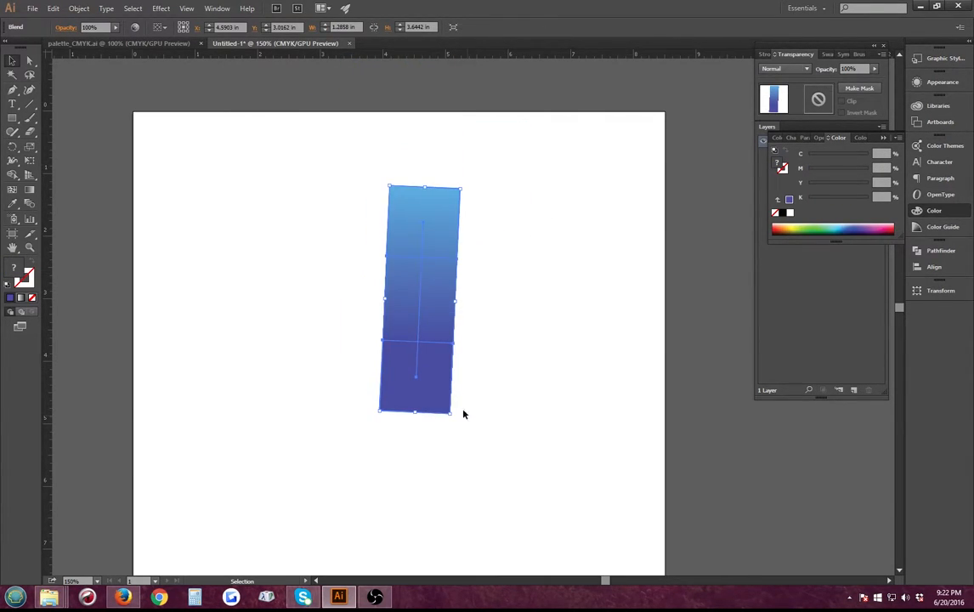
Scale the rotated blend up to about 7 inches high, shrink it to a small strip and enlarge it again
{"action": "left_click_drag", "start_coordinate": [451, 415], "coordinate": [601, 571]}
{"action": "key", "text": "shift+Up"}
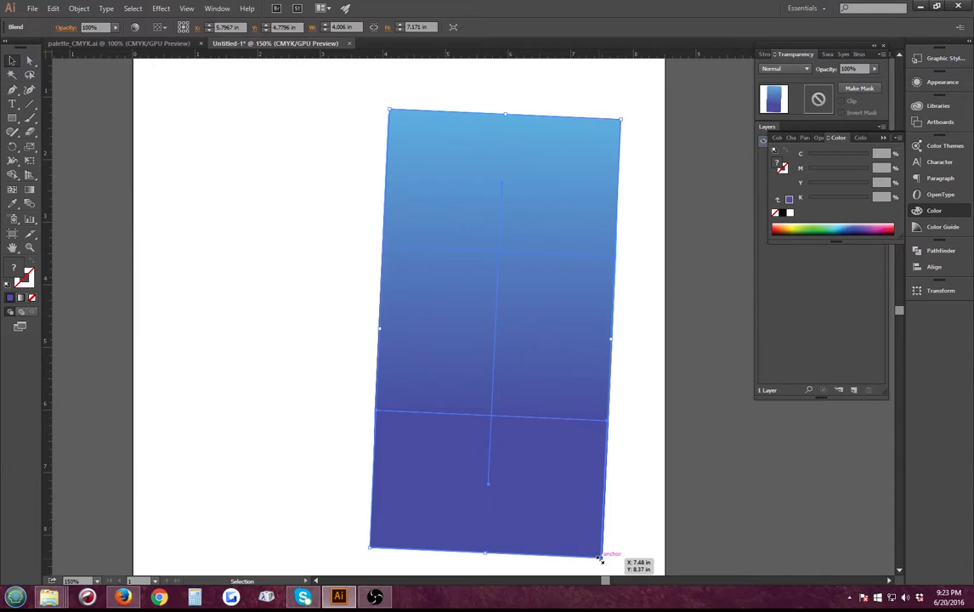
{"action": "left_click_drag", "start_coordinate": [600, 558], "coordinate": [418, 181]}
{"action": "left_click", "coordinate": [415, 319]}
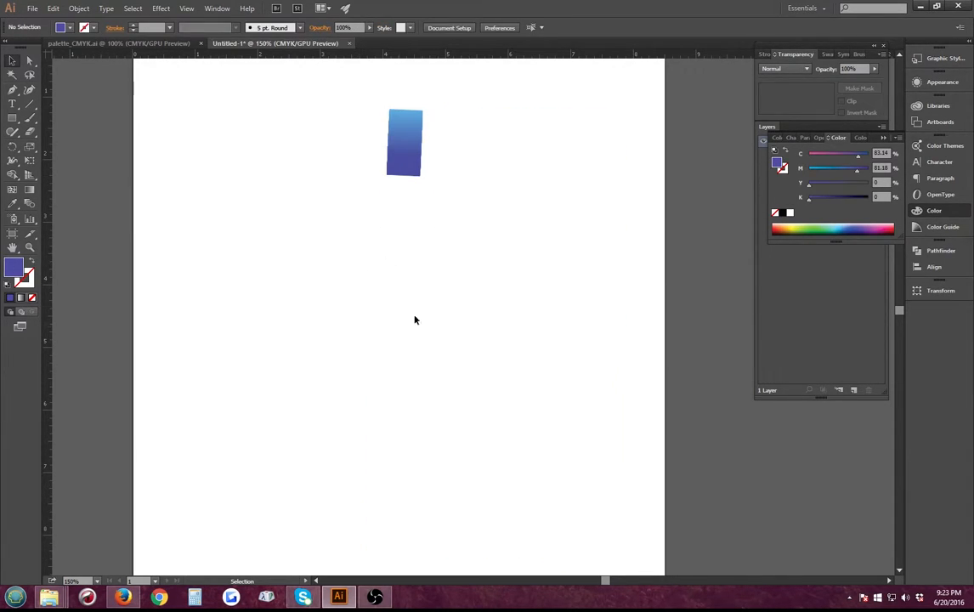
{"action": "left_click", "coordinate": [406, 157]}
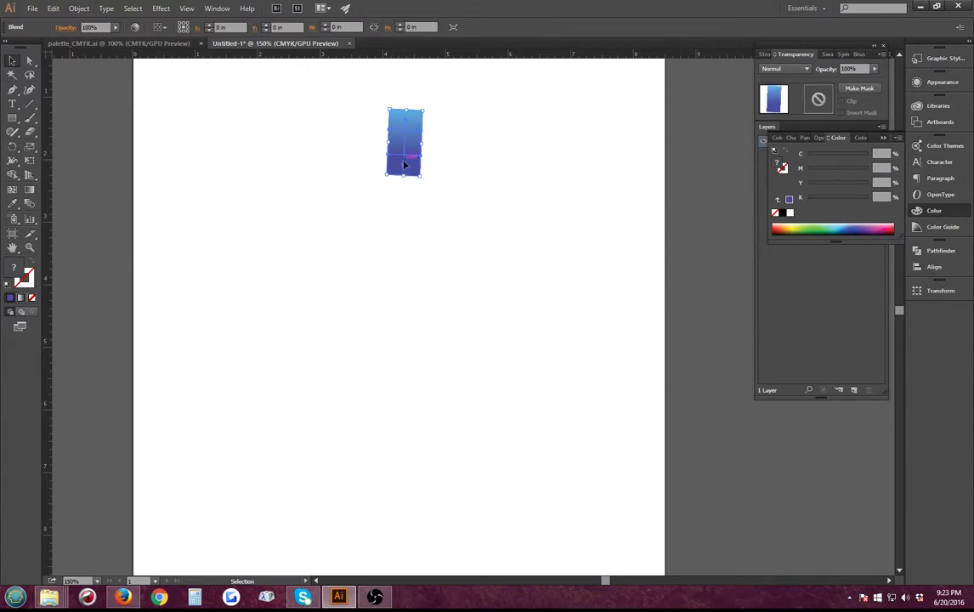
{"action": "left_click_drag", "start_coordinate": [423, 176], "coordinate": [630, 534]}
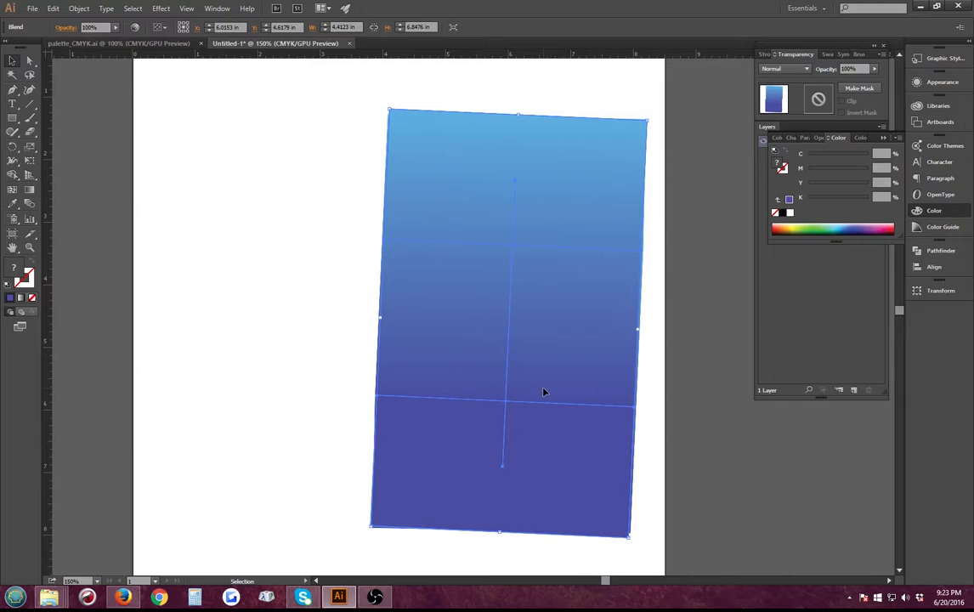
Undo the scaling, rotation and moves of the blue blend and deselect it
{"action": "key", "text": "a"}
{"action": "key", "text": "ctrl+z"}
{"action": "key", "text": "ctrl+z"}
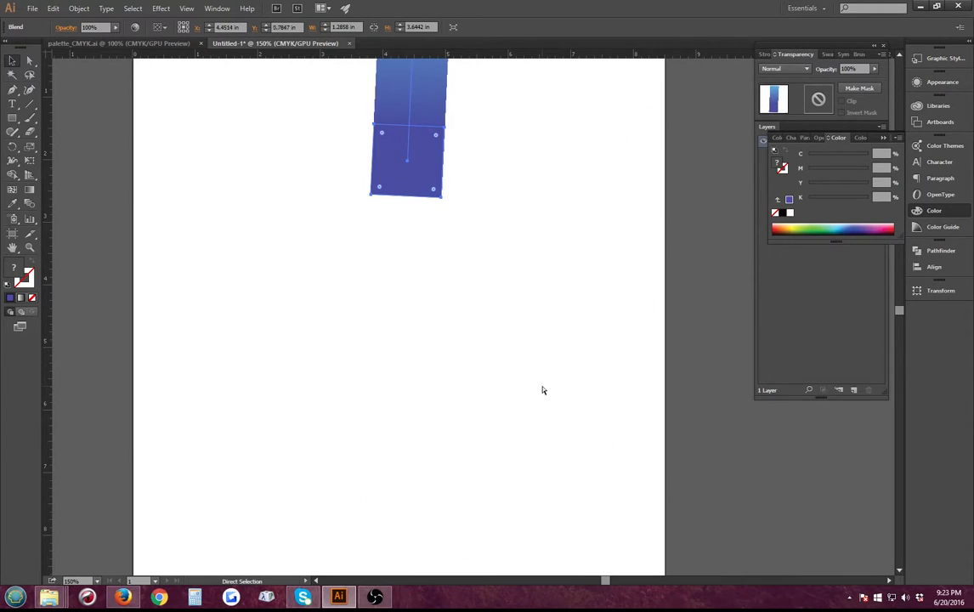
{"action": "key", "text": "ctrl+z"}
{"action": "key", "text": "ctrl+z"}
{"action": "scroll", "coordinate": [492, 360], "scroll_direction": "up", "scroll_amount": 2}
{"action": "left_click", "coordinate": [488, 359]}
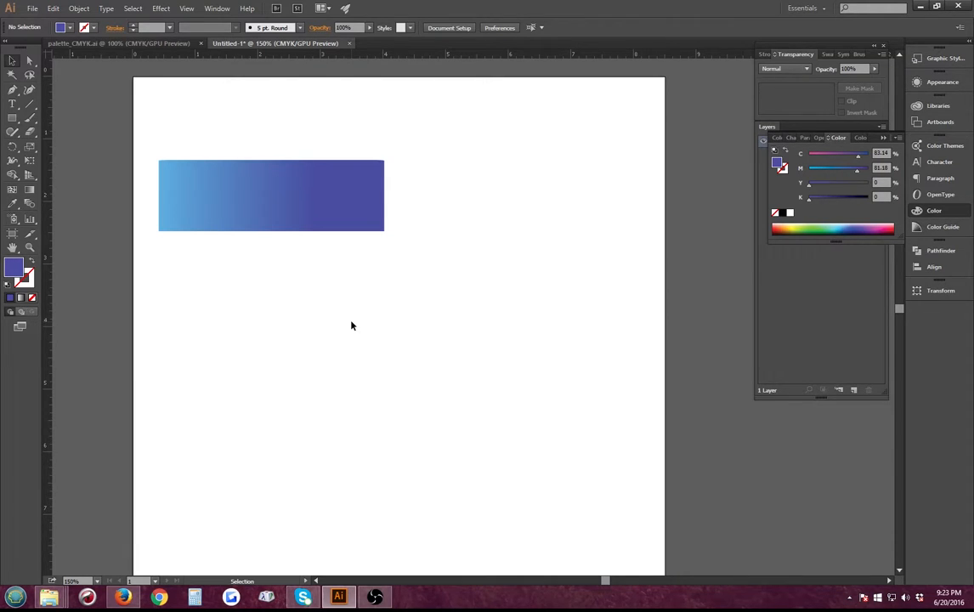
Draw a square about 1.046 inches wide below the blend's light blue end and fill it with red
{"action": "left_click", "coordinate": [12, 117]}
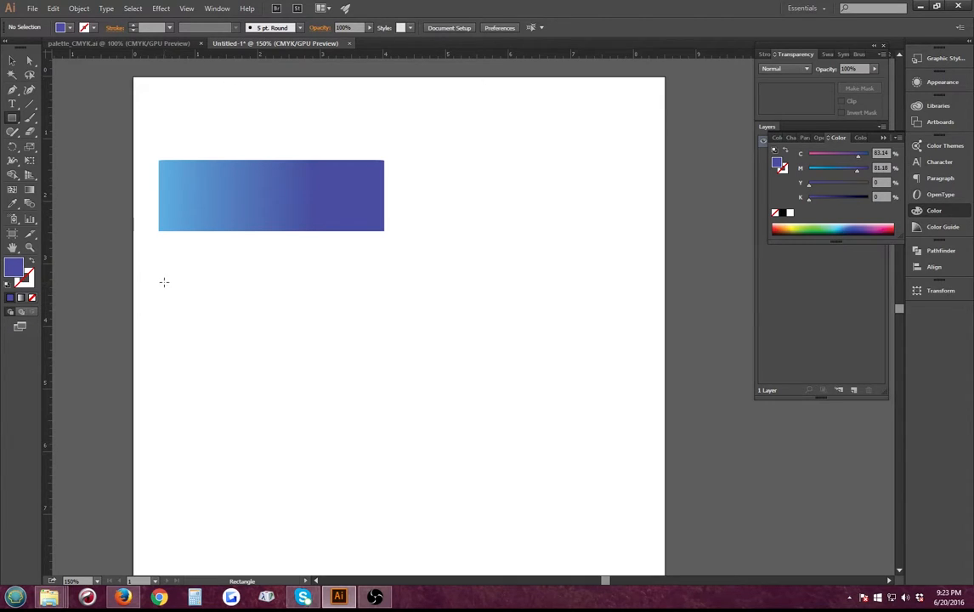
{"action": "mouse_move", "coordinate": [163, 277]}
{"action": "left_mouse_down"}
{"action": "mouse_move", "coordinate": [229, 344]}
{"action": "mouse_move", "coordinate": [204, 344]}
{"action": "left_mouse_up"}
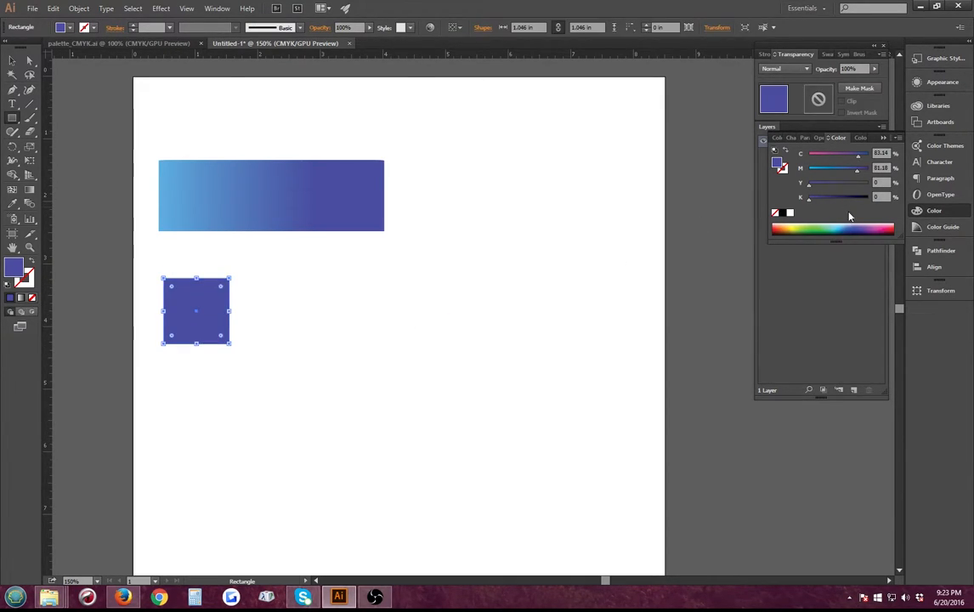
{"action": "left_click", "coordinate": [889, 227]}
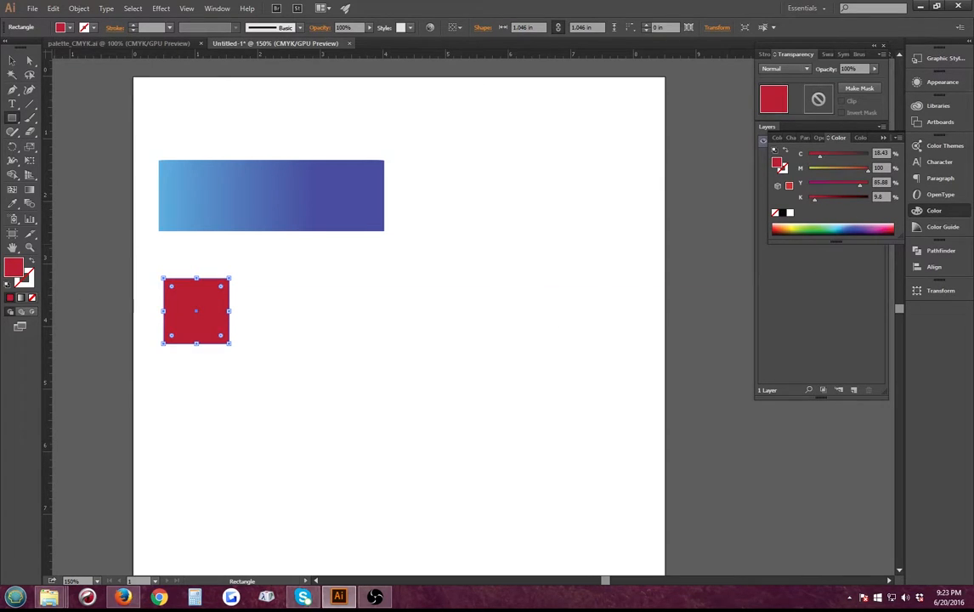
{"action": "left_click", "coordinate": [12, 60]}
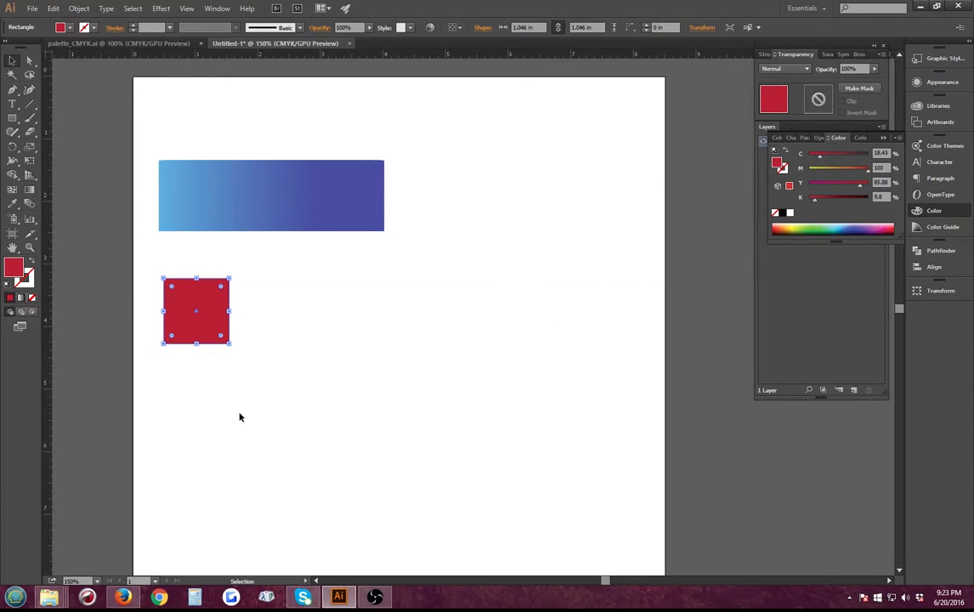
{"action": "left_click_drag", "start_coordinate": [211, 323], "coordinate": [361, 332]}
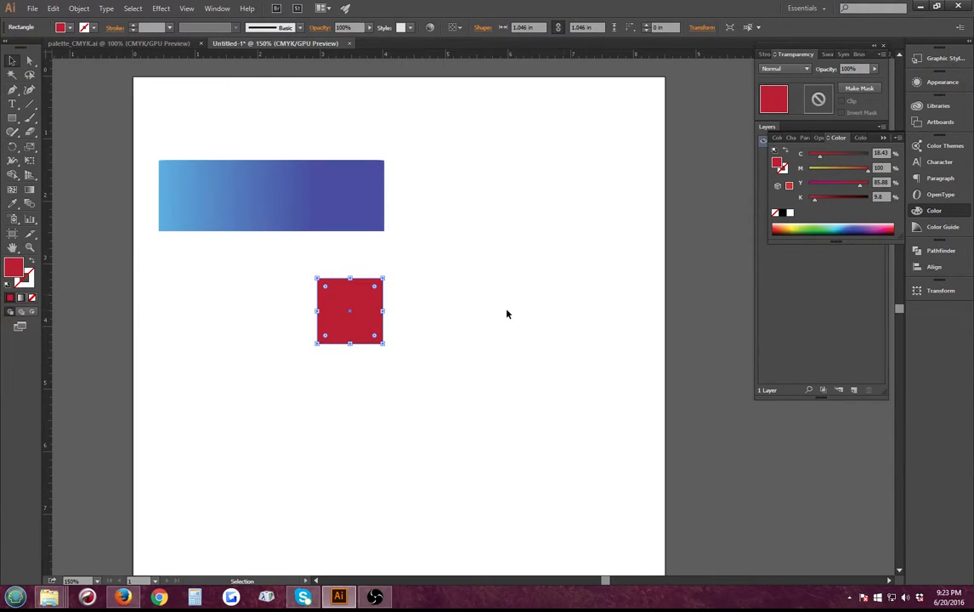
{"action": "key", "text": "ctrl+z"}
{"action": "key", "text": "super"}
{"action": "key", "text": "Escape"}
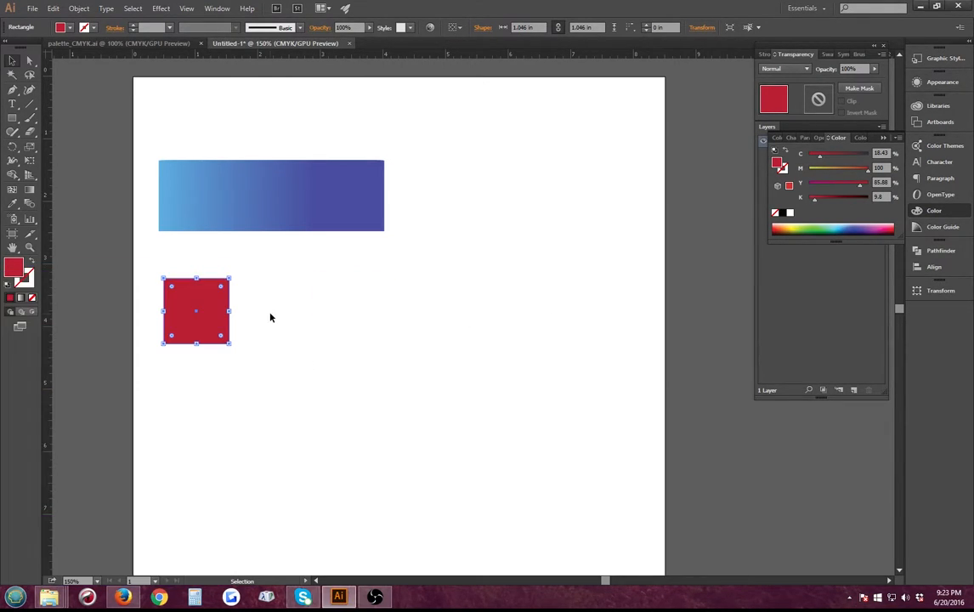
Duplicate the red square about 2.4 inches to its right and fill the copy with green
{"action": "left_click_drag", "start_coordinate": [218, 321], "coordinate": [364, 317]}
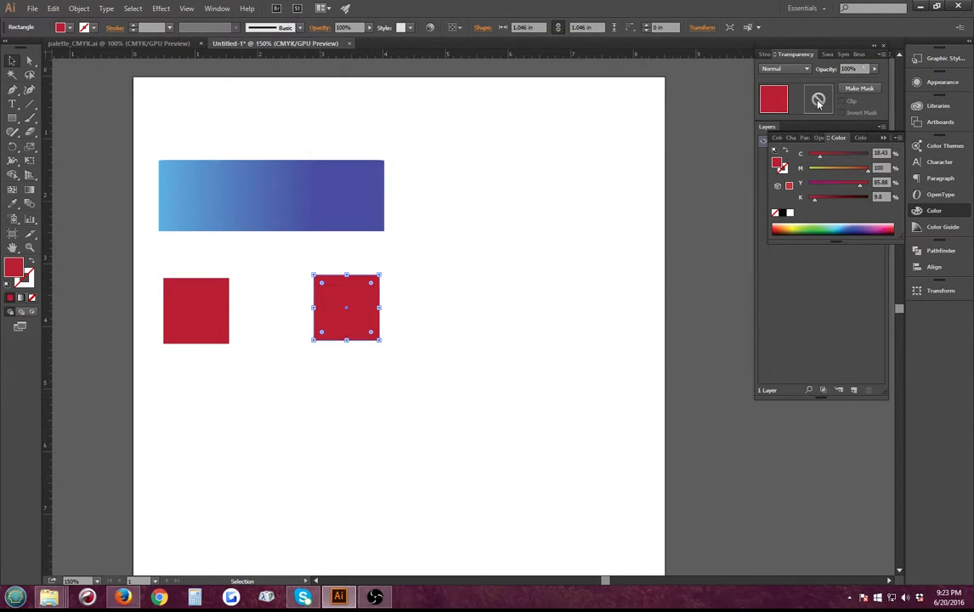
{"action": "left_click", "coordinate": [810, 228]}
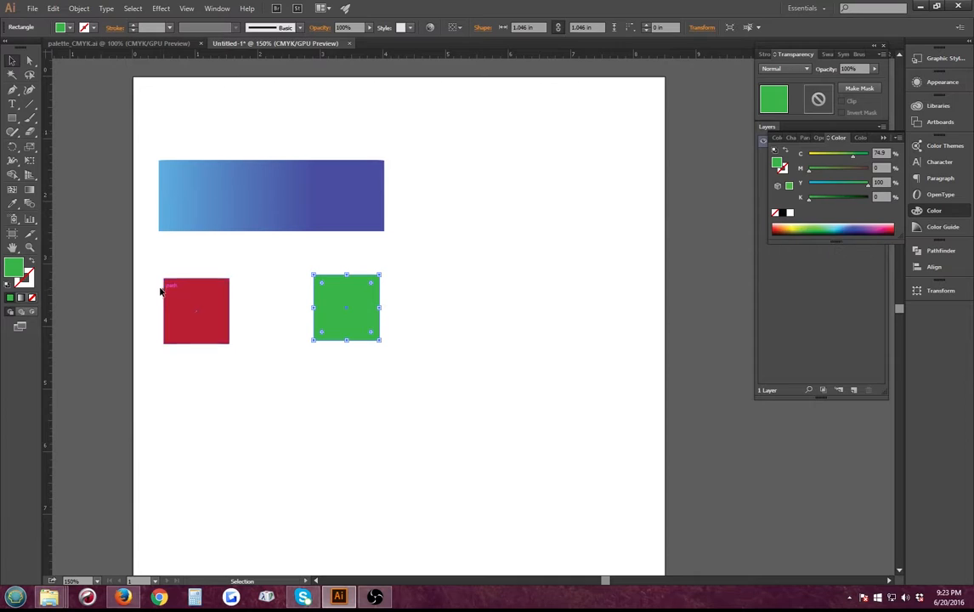
Move the green square slightly down so it is level with the red square, and clear the selection
{"action": "left_click_drag", "start_coordinate": [154, 243], "coordinate": [463, 392]}
{"action": "left_click", "coordinate": [436, 376]}
{"action": "left_click_drag", "start_coordinate": [350, 296], "coordinate": [360, 311]}
{"action": "left_click_drag", "start_coordinate": [387, 371], "coordinate": [140, 244]}
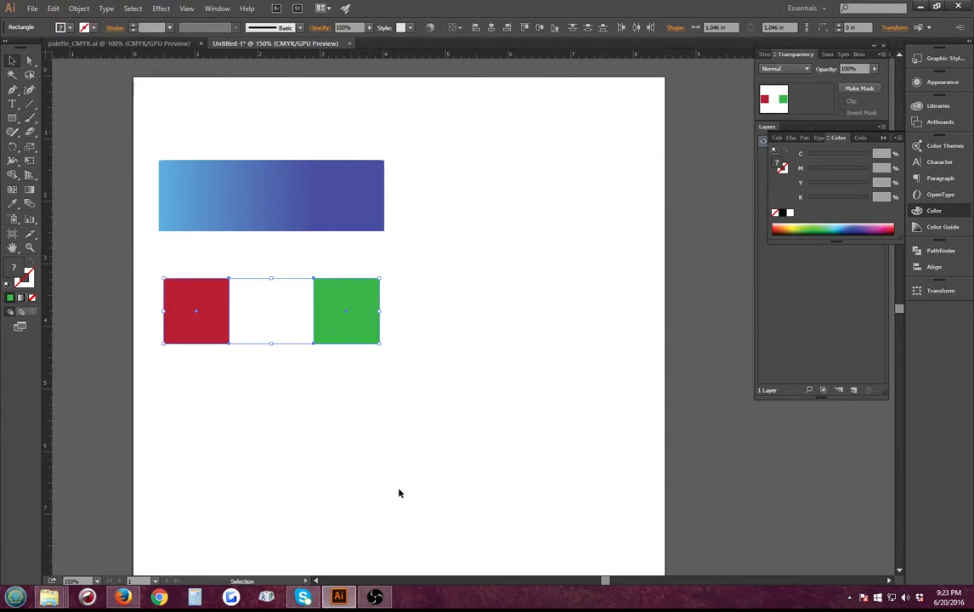
{"action": "left_click", "coordinate": [393, 440]}
{"action": "left_click_drag", "start_coordinate": [389, 425], "coordinate": [195, 279]}
{"action": "left_click", "coordinate": [343, 392]}
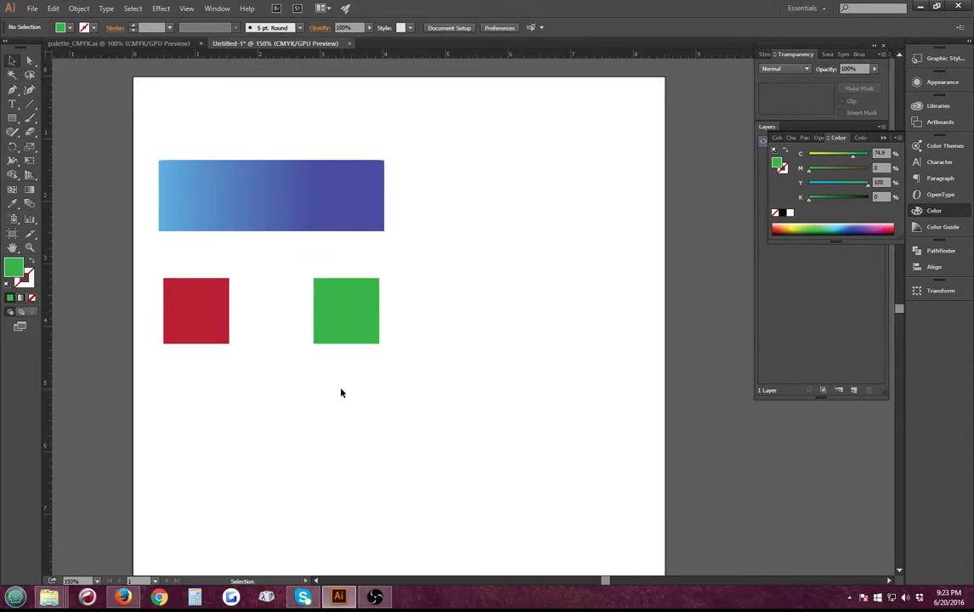
{"action": "left_click", "coordinate": [334, 335]}
{"action": "left_click_drag", "start_coordinate": [334, 335], "coordinate": [424, 339]}
{"action": "key", "text": "super"}
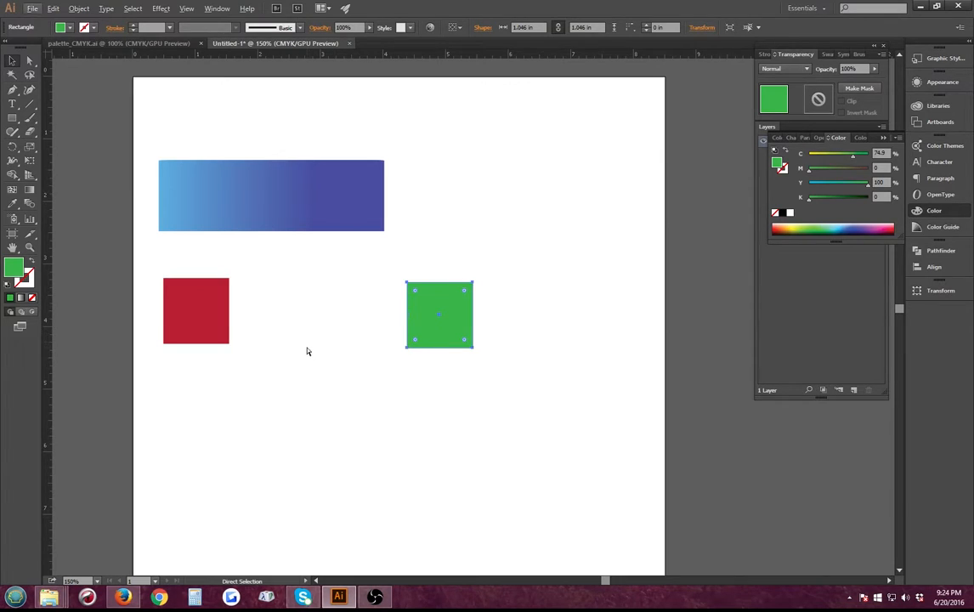
{"action": "key", "text": "ctrl+z"}
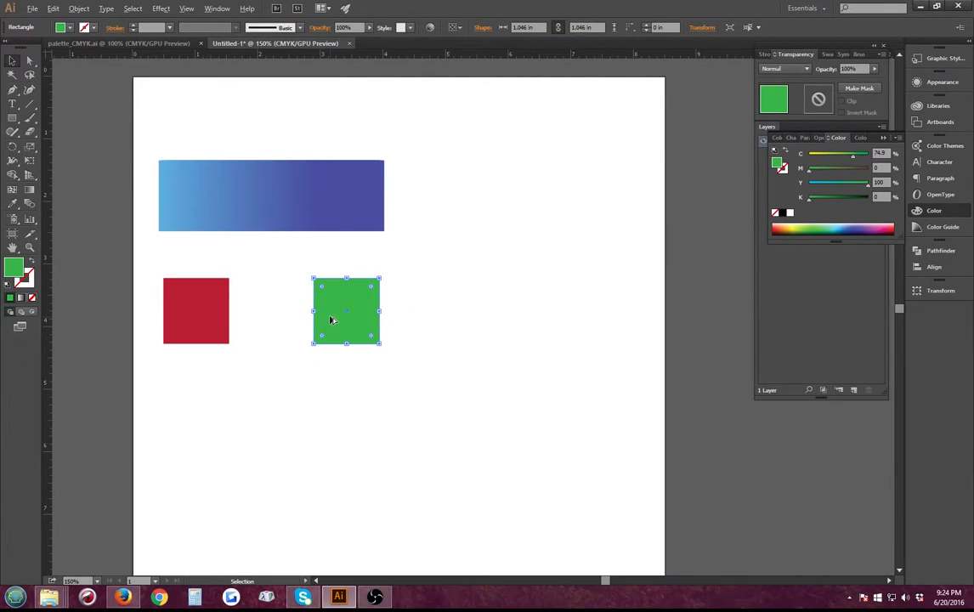
Duplicate the green square horizontally about 2.3 inches to its right, and delete the copy
{"action": "left_click_drag", "start_coordinate": [332, 320], "coordinate": [474, 320]}
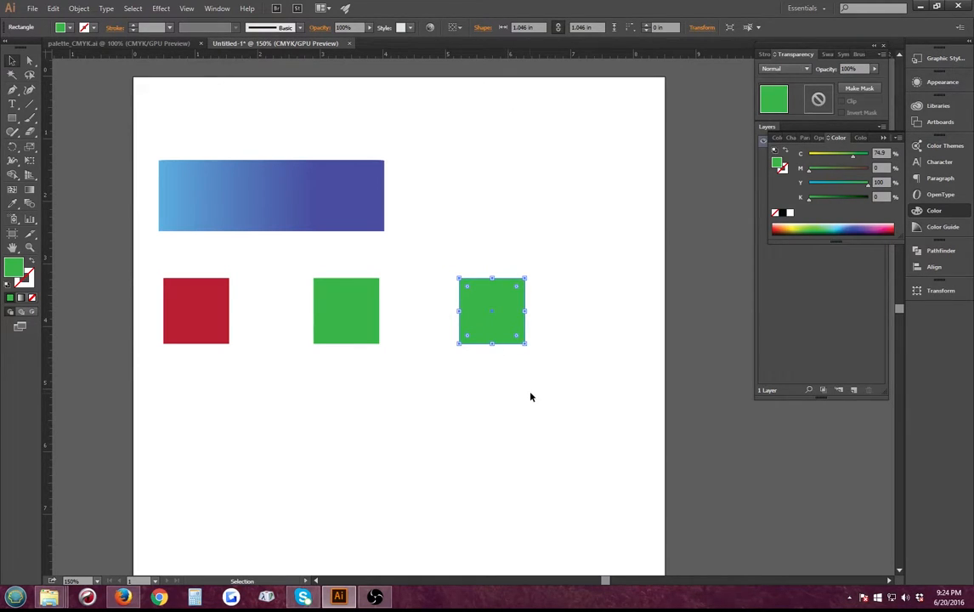
{"action": "left_click_drag", "start_coordinate": [529, 393], "coordinate": [176, 330]}
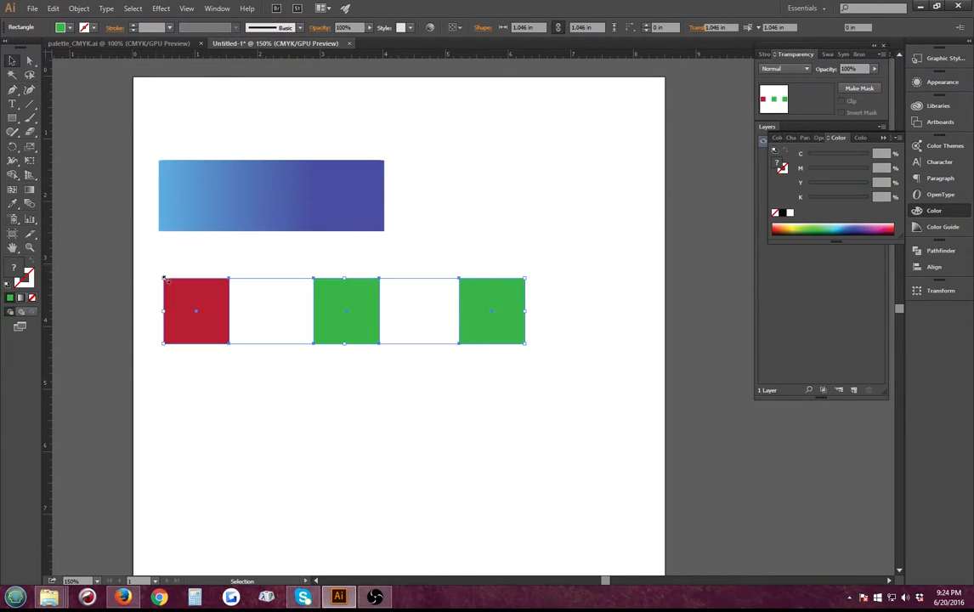
{"action": "left_click", "coordinate": [343, 457]}
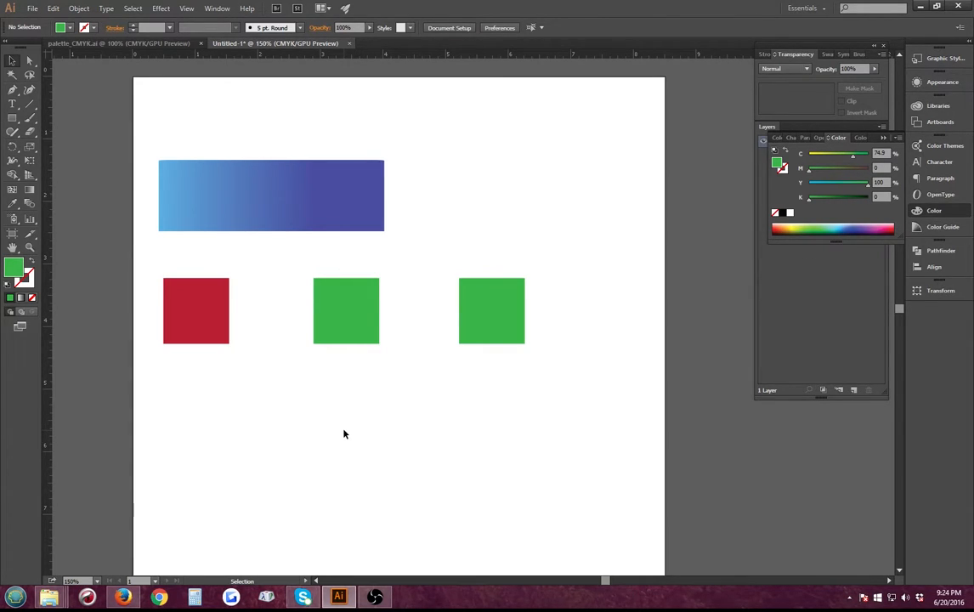
{"action": "left_click_drag", "start_coordinate": [522, 384], "coordinate": [469, 277]}
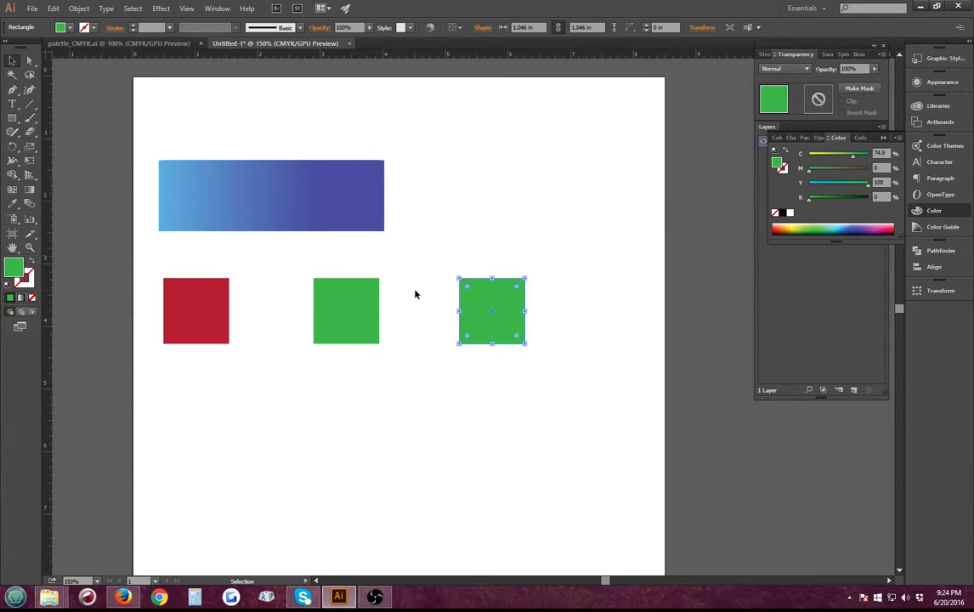
{"action": "key", "text": "Delete"}
Set the blend options for the red and green squares to 3 specified steps, oriented to the path
{"action": "left_click_drag", "start_coordinate": [427, 419], "coordinate": [154, 264]}
{"action": "left_click", "coordinate": [85, 10]}
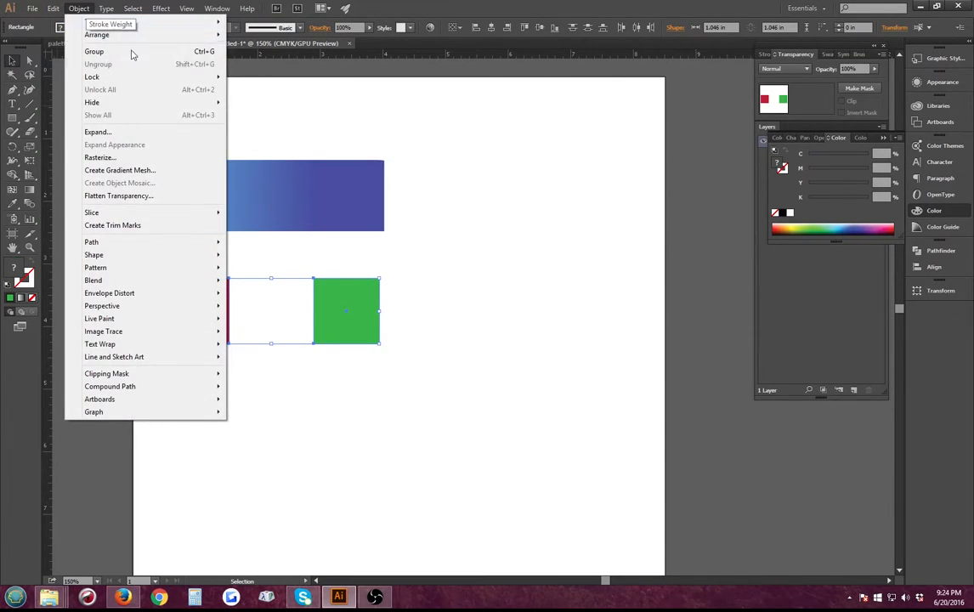
{"action": "mouse_move", "coordinate": [218, 279]}
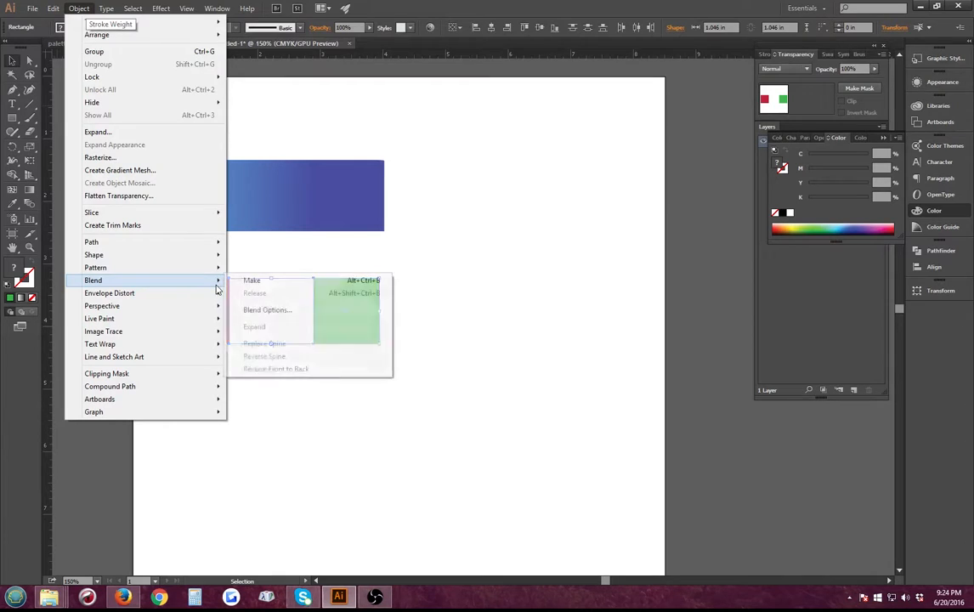
{"action": "left_click", "coordinate": [266, 310]}
{"action": "left_click", "coordinate": [496, 184]}
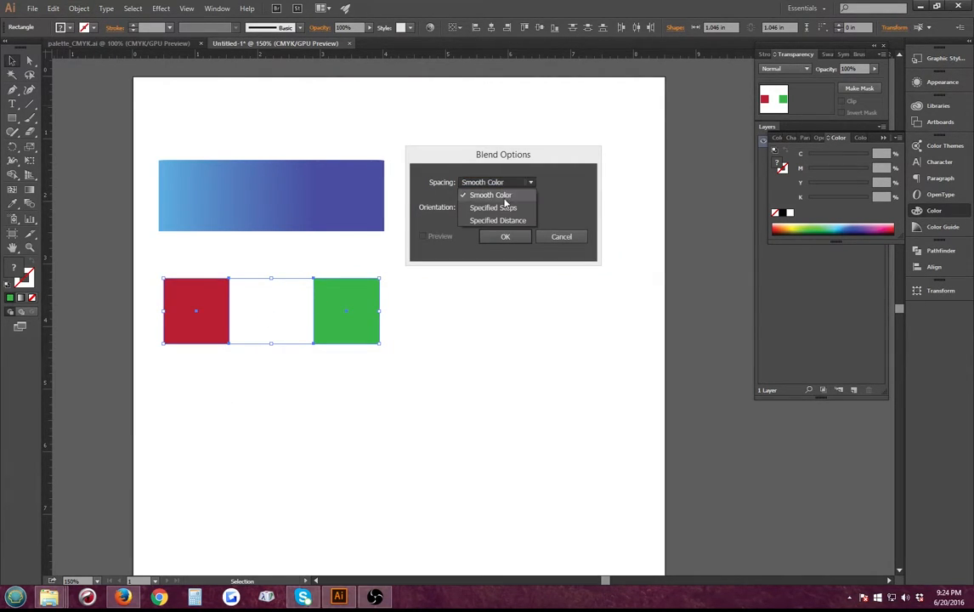
{"action": "left_click", "coordinate": [493, 207]}
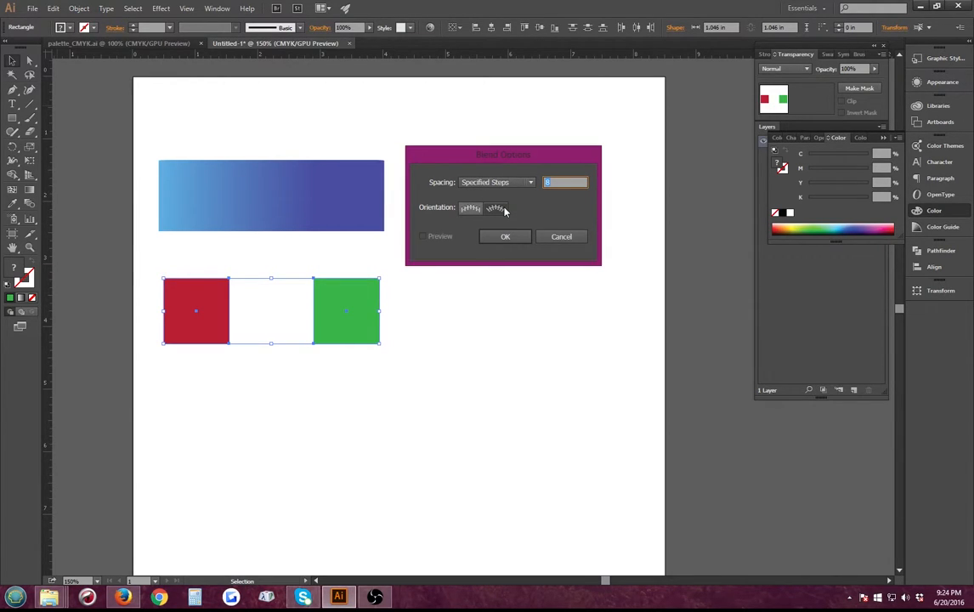
{"action": "left_click", "coordinate": [495, 213]}
{"action": "double_click", "coordinate": [556, 183]}
{"action": "type", "text": "3"}
{"action": "left_click", "coordinate": [508, 239]}
Make a blend from the red and green squares and clear the selection
{"action": "left_click", "coordinate": [52, 8]}
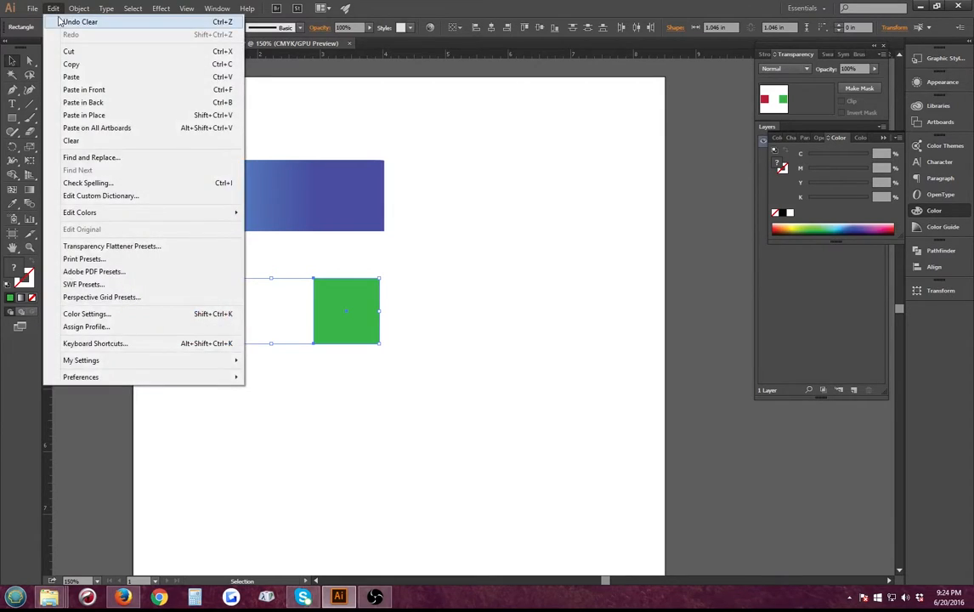
{"action": "mouse_move", "coordinate": [174, 282]}
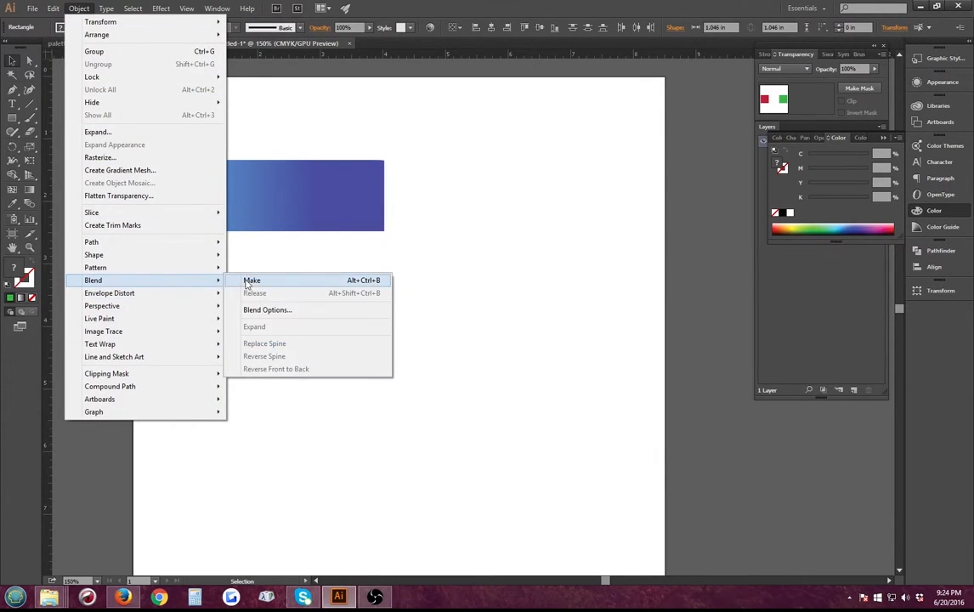
{"action": "left_click", "coordinate": [233, 280]}
{"action": "left_click", "coordinate": [380, 398]}
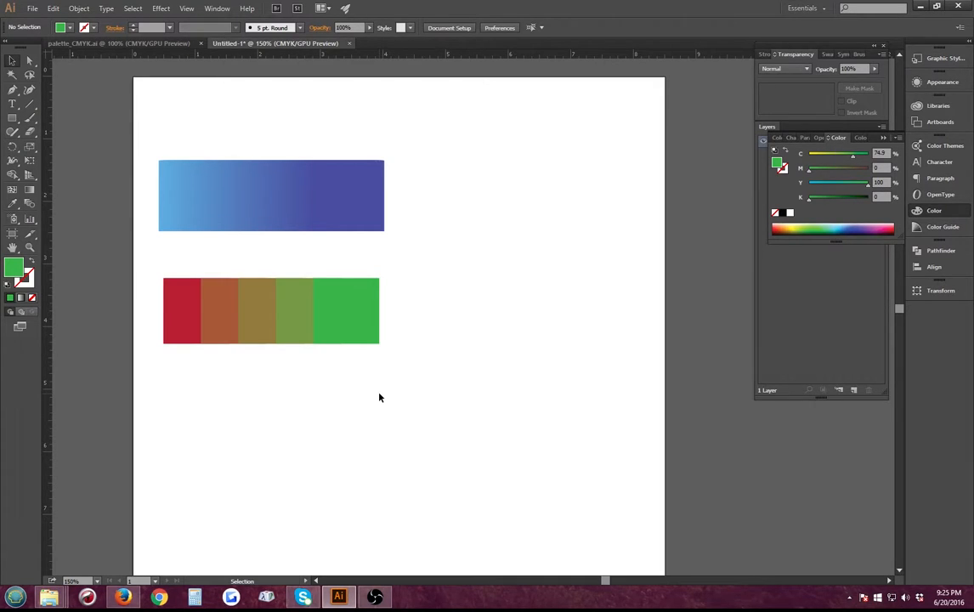
Duplicate the red-to-green blend about 1.8 inches straight below and set the copy to 10 specified steps
{"action": "left_click", "coordinate": [319, 294]}
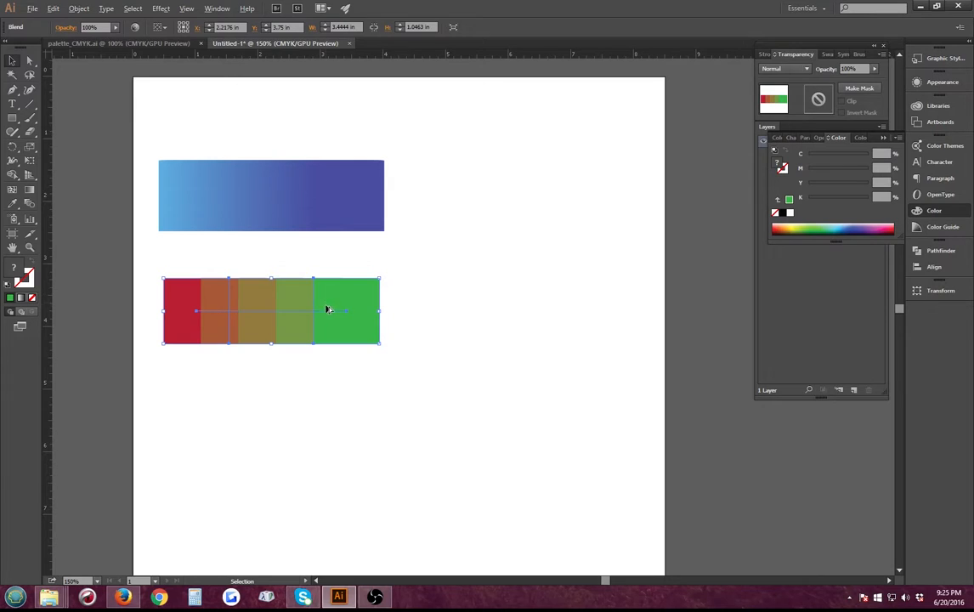
{"action": "left_click_drag", "start_coordinate": [326, 307], "coordinate": [326, 420]}
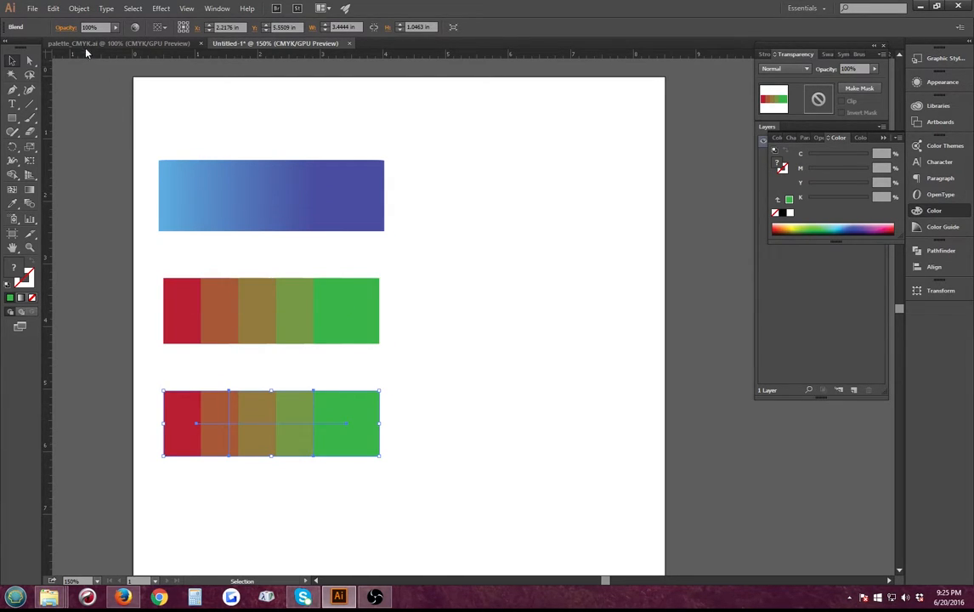
{"action": "left_click", "coordinate": [73, 10]}
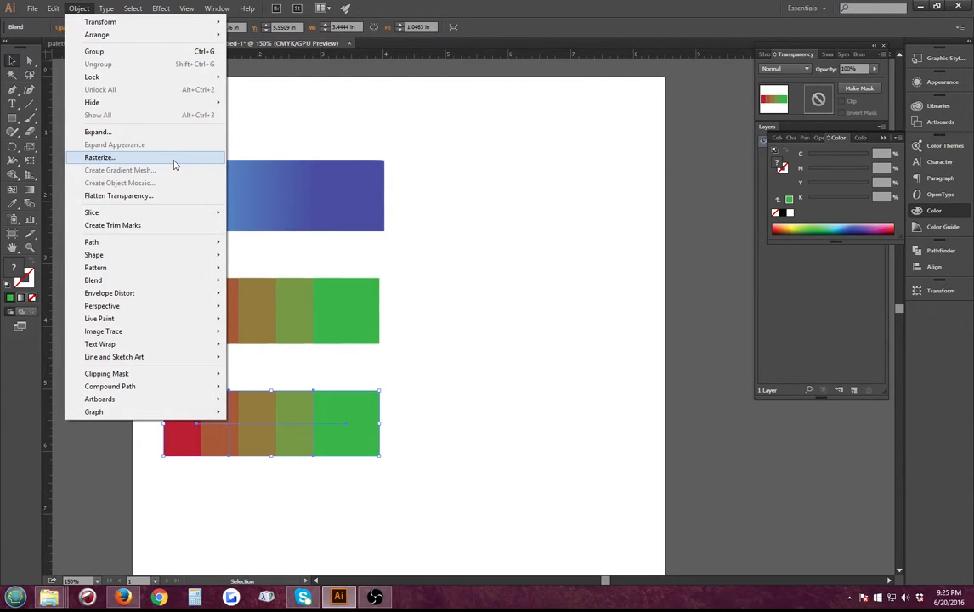
{"action": "mouse_move", "coordinate": [208, 279]}
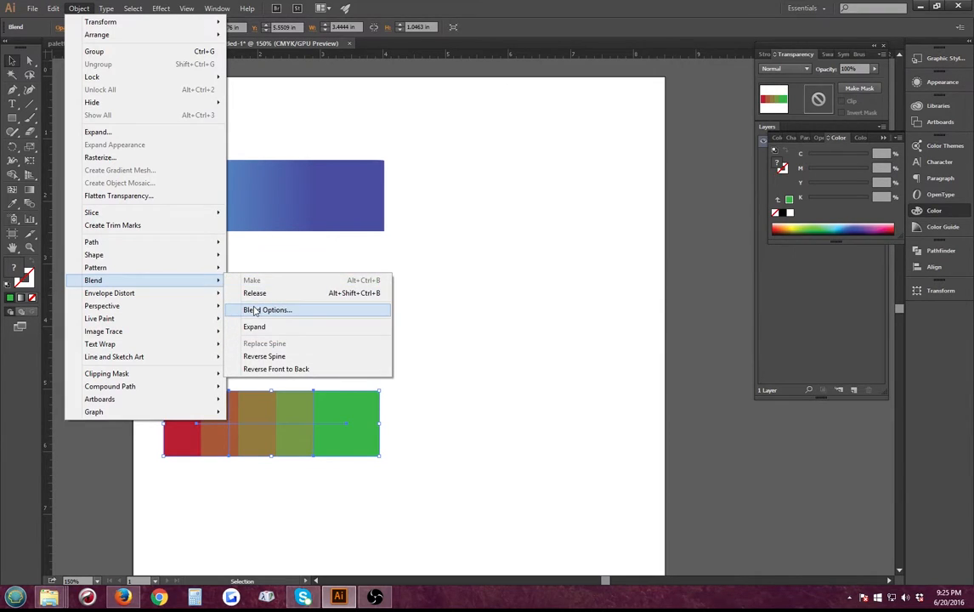
{"action": "left_click", "coordinate": [253, 310]}
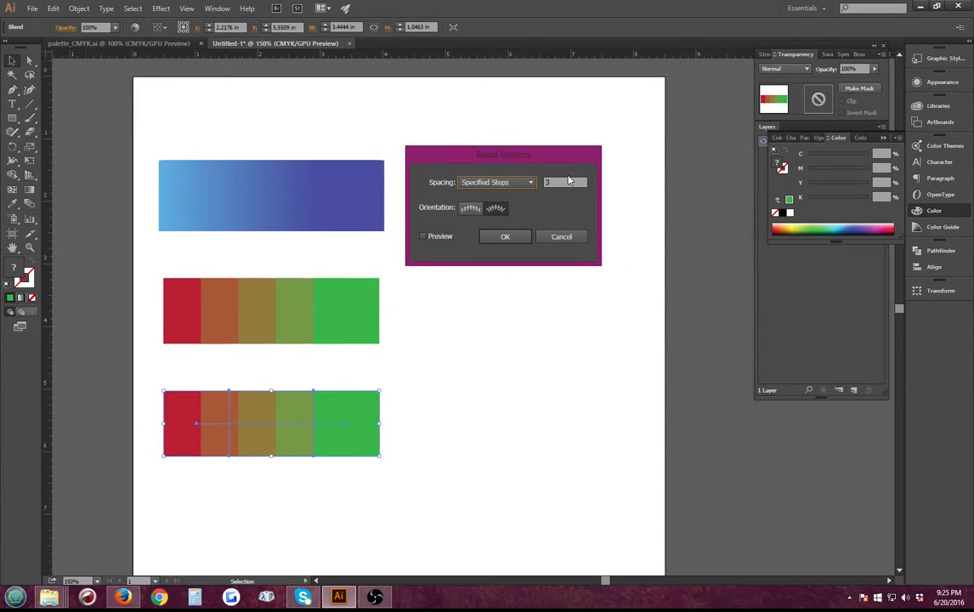
{"action": "left_click_drag", "start_coordinate": [559, 181], "coordinate": [541, 182]}
{"action": "type", "text": "10"}
{"action": "key", "text": "Return"}
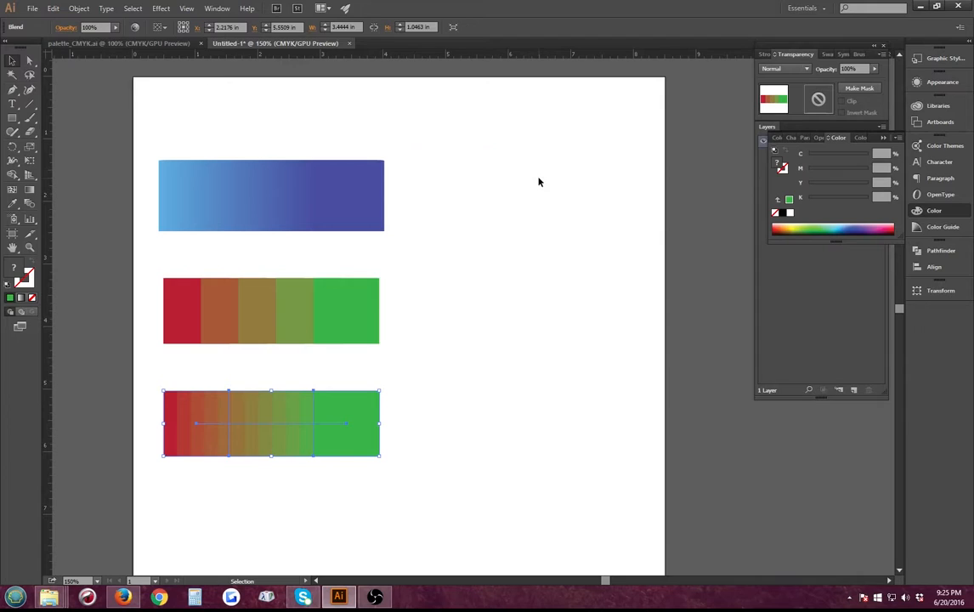
{"action": "left_click", "coordinate": [570, 354]}
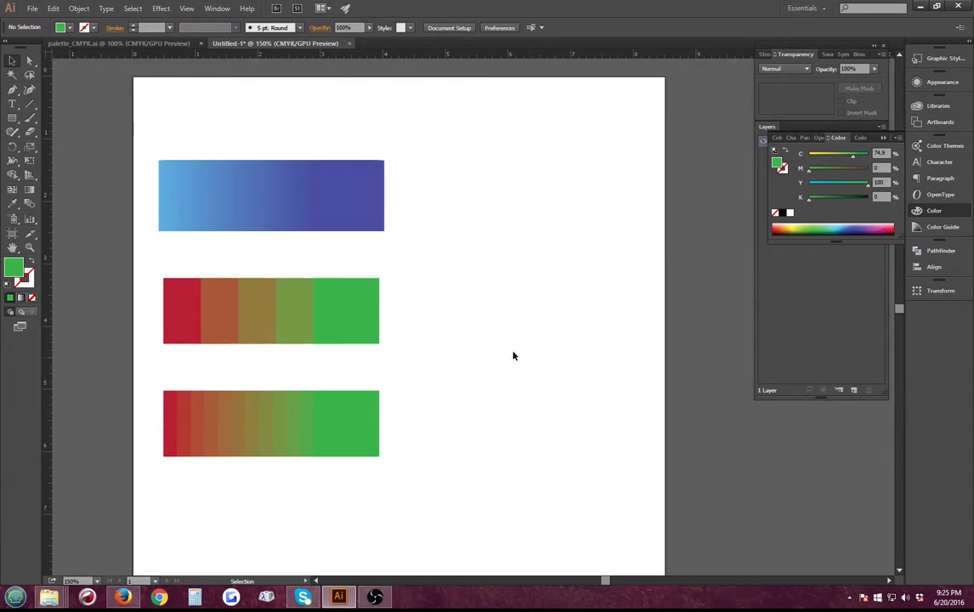
Set the lower red-to-green blend to 25 specified steps and clear the selection
{"action": "left_click", "coordinate": [368, 315]}
{"action": "left_click", "coordinate": [361, 436], "text": "shift"}
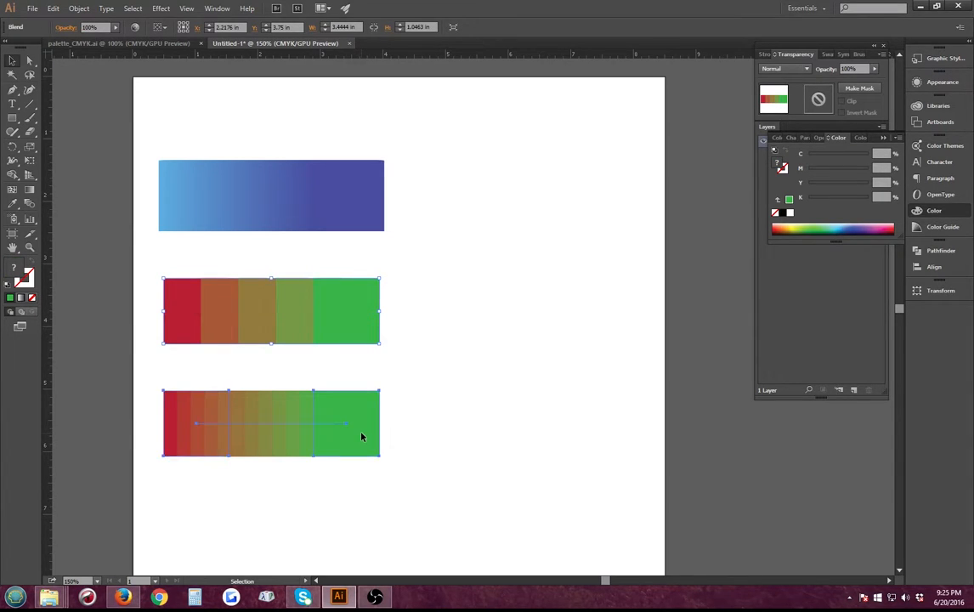
{"action": "left_click", "coordinate": [361, 437]}
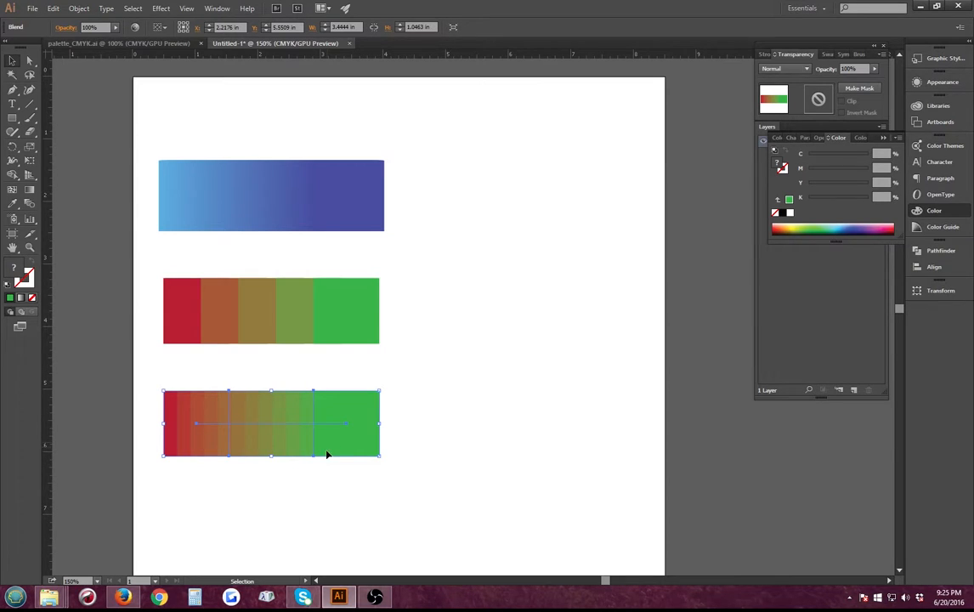
{"action": "left_click", "coordinate": [78, 8]}
{"action": "mouse_move", "coordinate": [163, 283]}
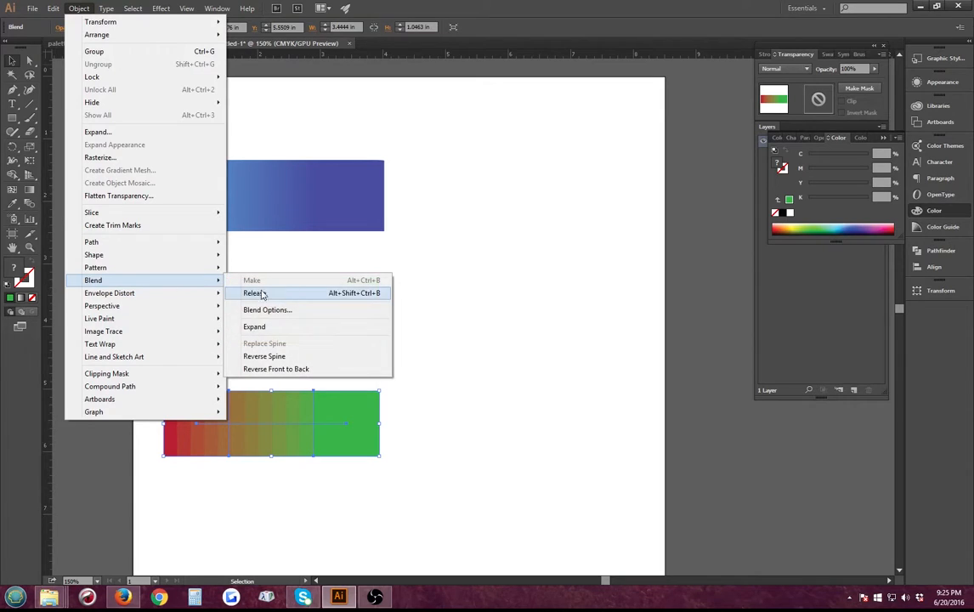
{"action": "left_click", "coordinate": [303, 310]}
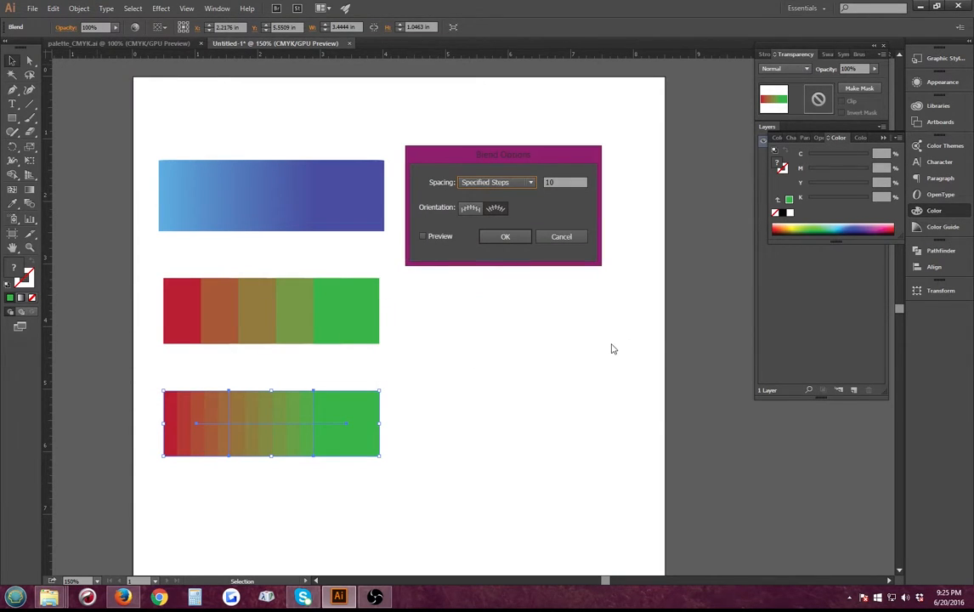
{"action": "left_click_drag", "start_coordinate": [578, 181], "coordinate": [512, 181]}
{"action": "type", "text": "25"}
{"action": "left_click", "coordinate": [521, 237]}
{"action": "left_click", "coordinate": [521, 322]}
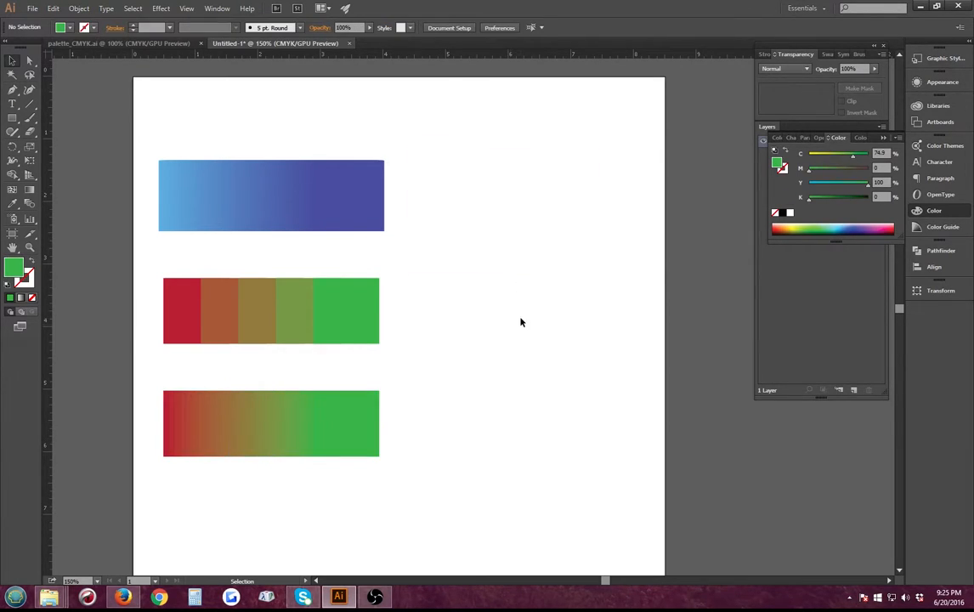
Examine the individual colour bands of the lower red-to-green blend up close
{"action": "left_click", "coordinate": [291, 211]}
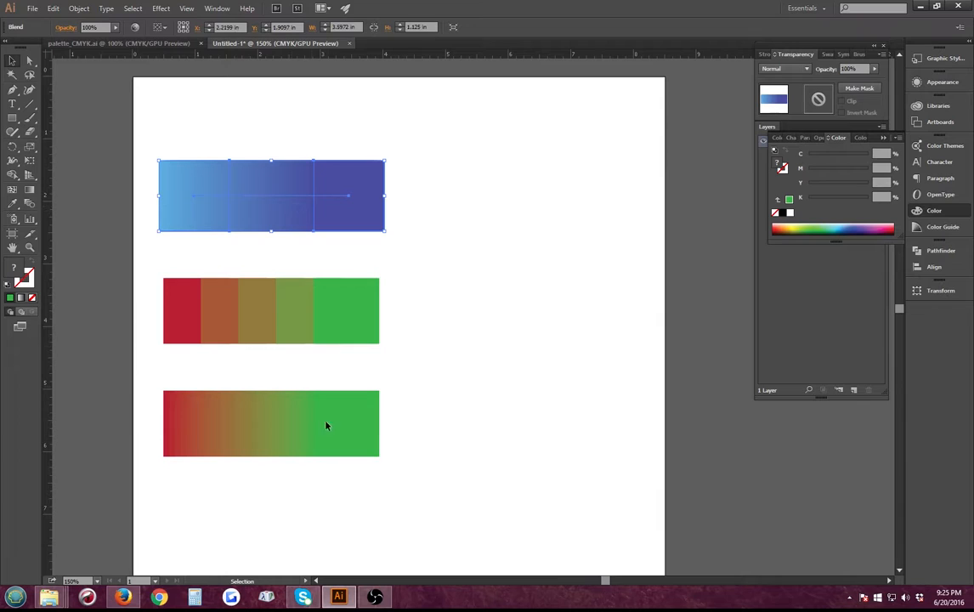
{"action": "left_click", "coordinate": [334, 453]}
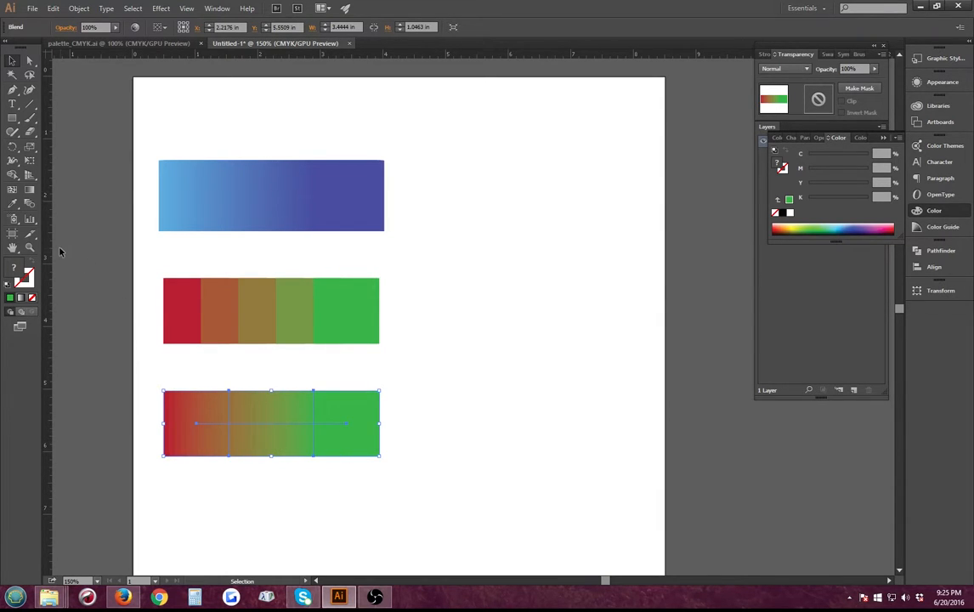
{"action": "left_click", "coordinate": [30, 247]}
{"action": "left_click_drag", "start_coordinate": [151, 382], "coordinate": [359, 443]}
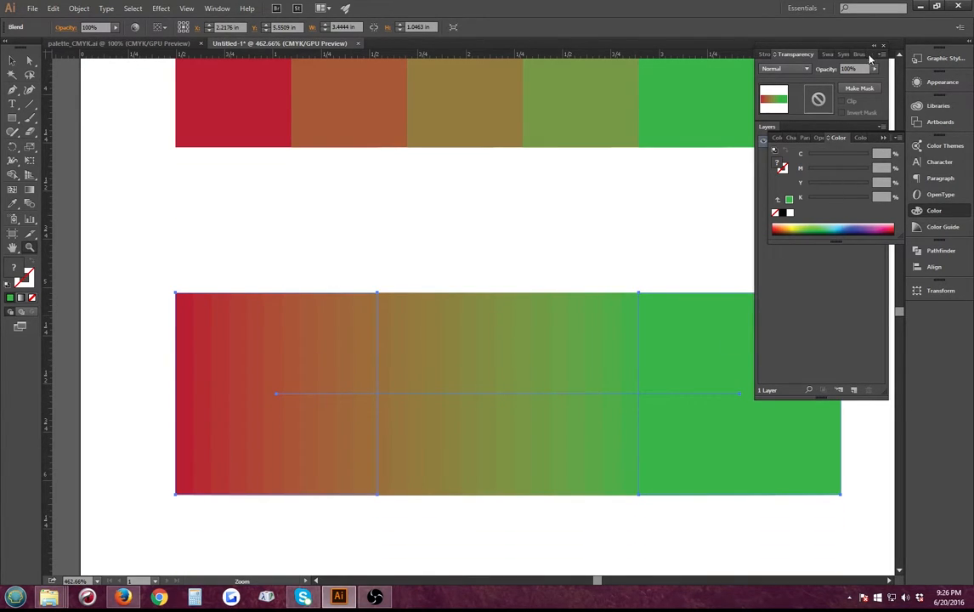
{"action": "mouse_move", "coordinate": [869, 58]}
{"action": "left_mouse_down"}
{"action": "mouse_move", "coordinate": [724, 145]}
{"action": "mouse_move", "coordinate": [513, 213]}
{"action": "mouse_move", "coordinate": [528, 168]}
{"action": "left_mouse_up"}
{"action": "mouse_move", "coordinate": [615, 163]}
{"action": "left_mouse_down"}
{"action": "mouse_move", "coordinate": [895, 227]}
{"action": "mouse_move", "coordinate": [858, 55]}
{"action": "left_mouse_up"}
{"action": "left_click", "coordinate": [488, 232]}
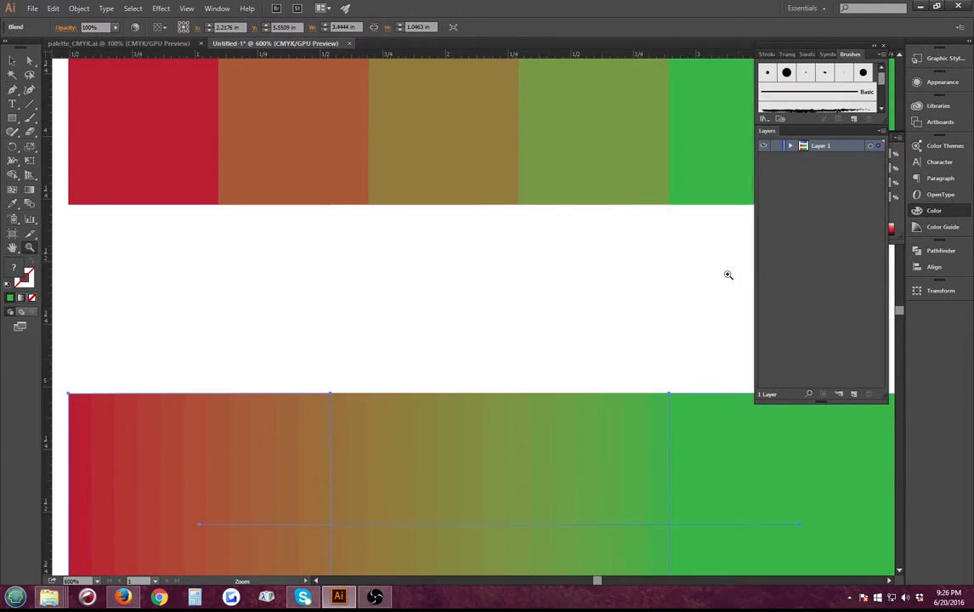
{"action": "scroll", "coordinate": [727, 275], "scroll_direction": "down", "scroll_amount": 4}
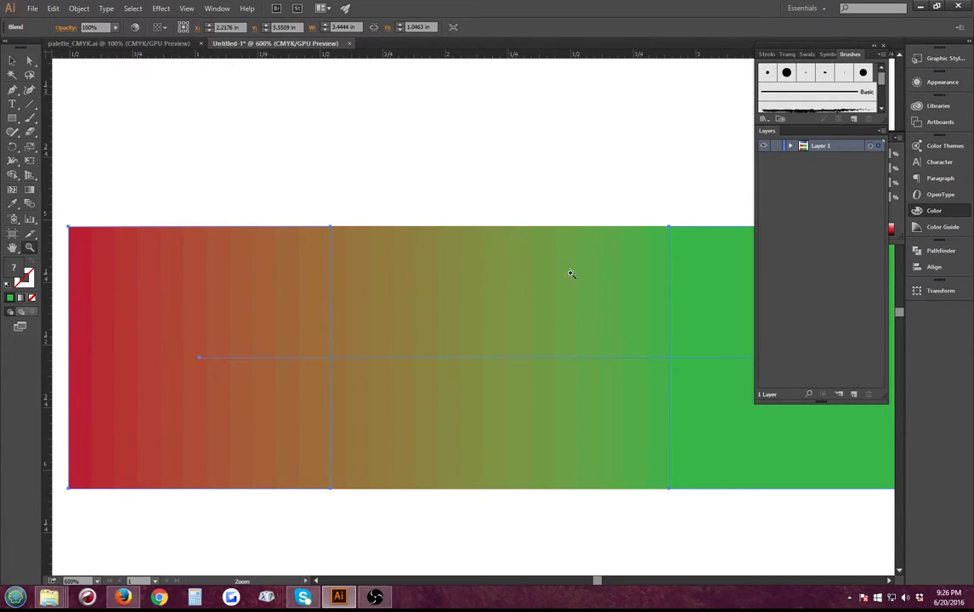
{"action": "left_click", "coordinate": [595, 292], "text": "alt"}
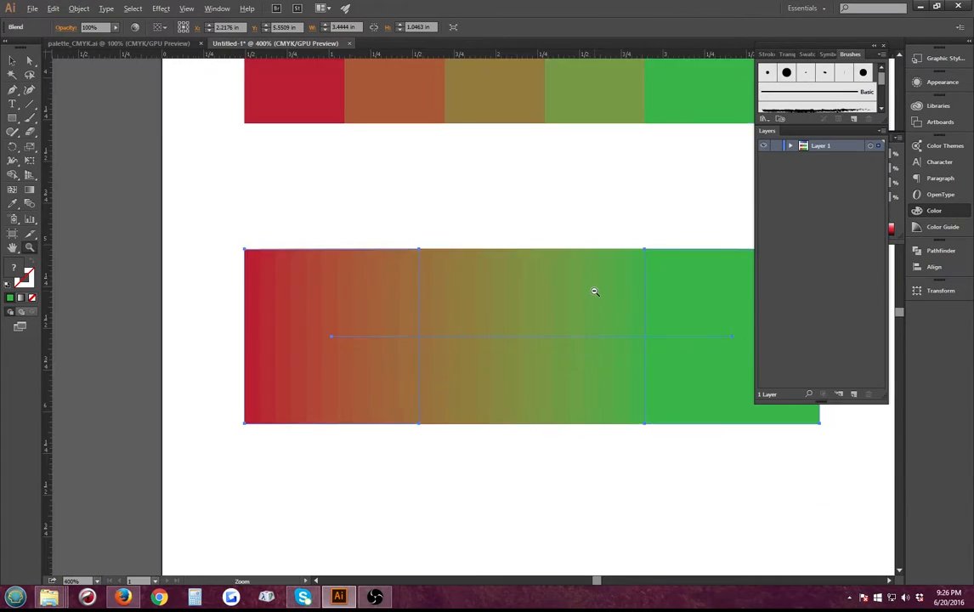
{"action": "left_click", "coordinate": [594, 292], "text": "alt"}
{"action": "left_click", "coordinate": [595, 291], "text": "alt"}
{"action": "left_click", "coordinate": [595, 292], "text": "alt"}
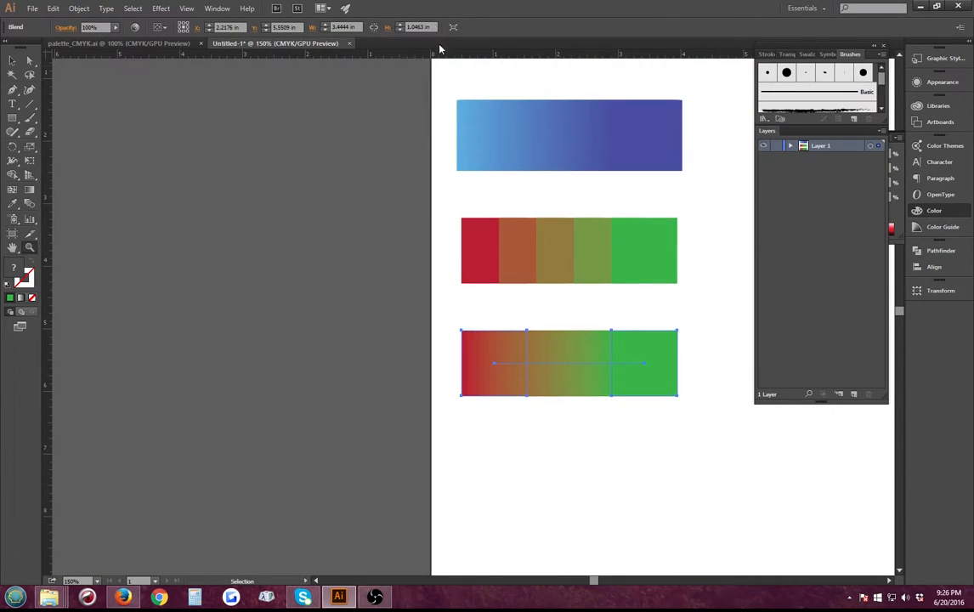
Inspect the smoothness of the light blue to blue-violet blend up close and compare it with the red-to-green blends
{"action": "left_click_drag", "start_coordinate": [445, 68], "coordinate": [682, 235]}
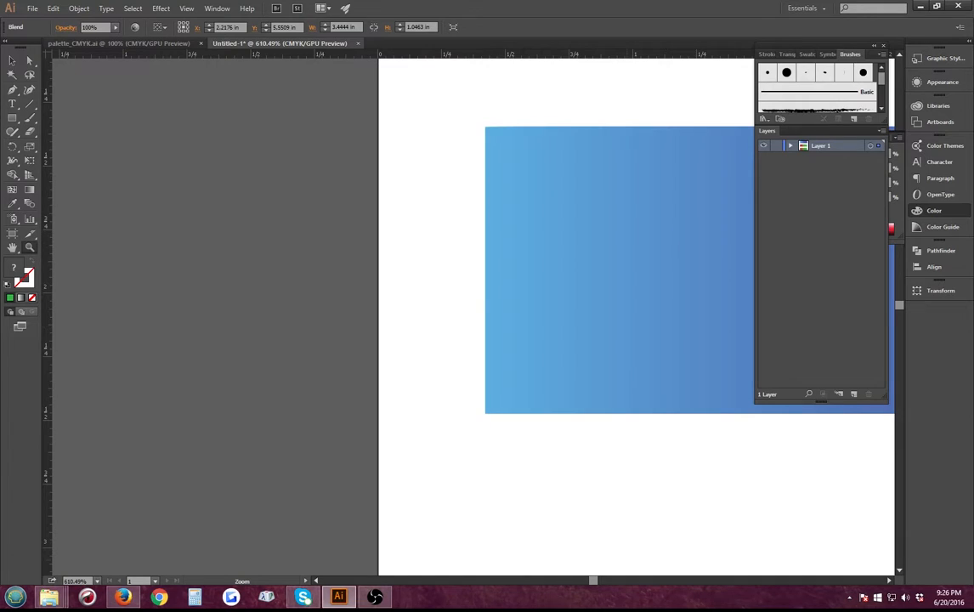
{"action": "left_click_drag", "start_coordinate": [593, 581], "coordinate": [598, 571]}
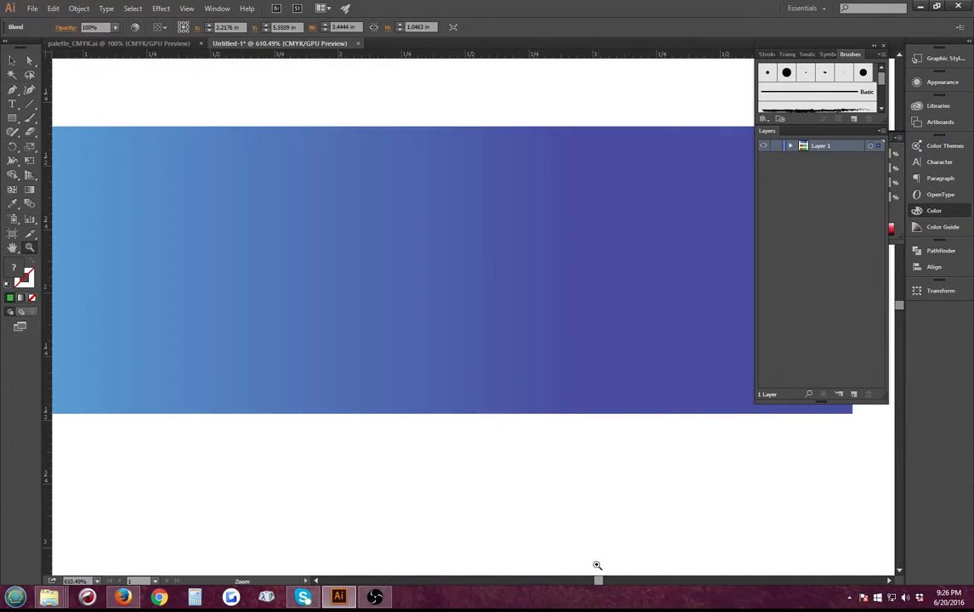
{"action": "left_click", "coordinate": [485, 400], "text": "alt"}
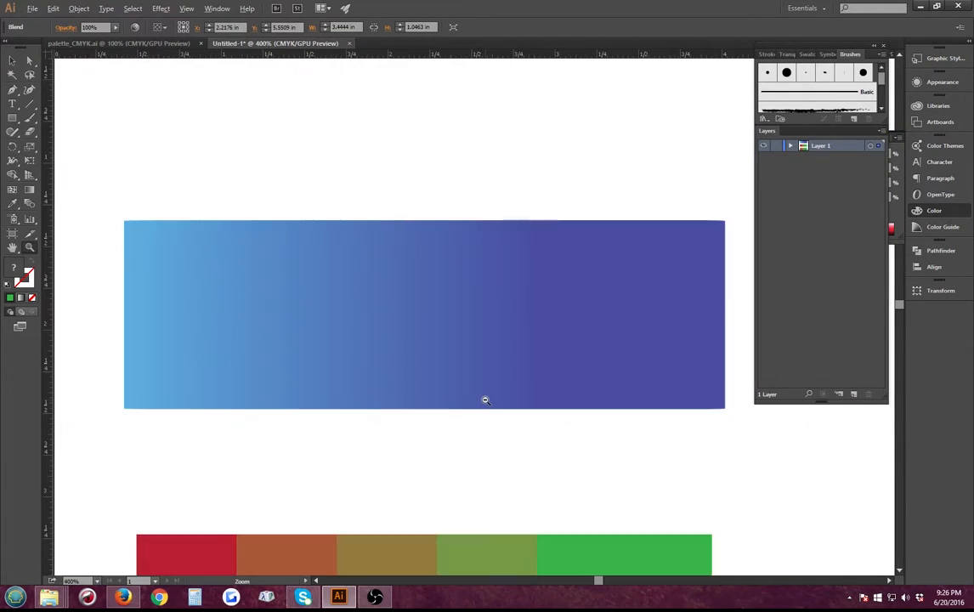
{"action": "left_click", "coordinate": [485, 400], "text": "alt"}
{"action": "scroll", "coordinate": [486, 401], "scroll_direction": "down", "scroll_amount": 4}
{"action": "scroll", "coordinate": [485, 401], "scroll_direction": "down", "scroll_amount": 3}
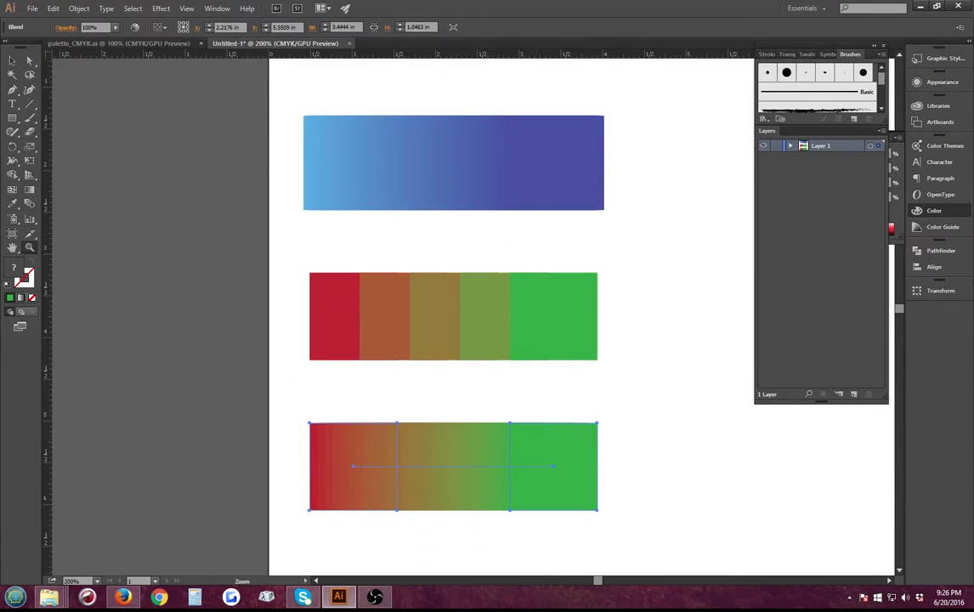
{"action": "left_click_drag", "start_coordinate": [597, 583], "coordinate": [602, 581]}
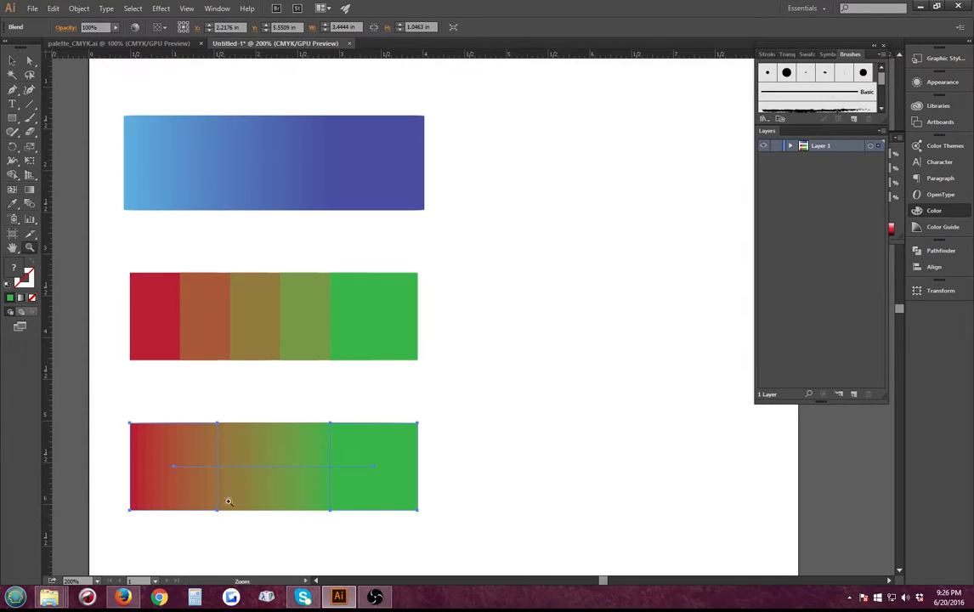
Stretch the lower blend's spine at its green end to about X 6.24 in, and shorten it to about X 2.19 in
{"action": "left_click", "coordinate": [12, 60]}
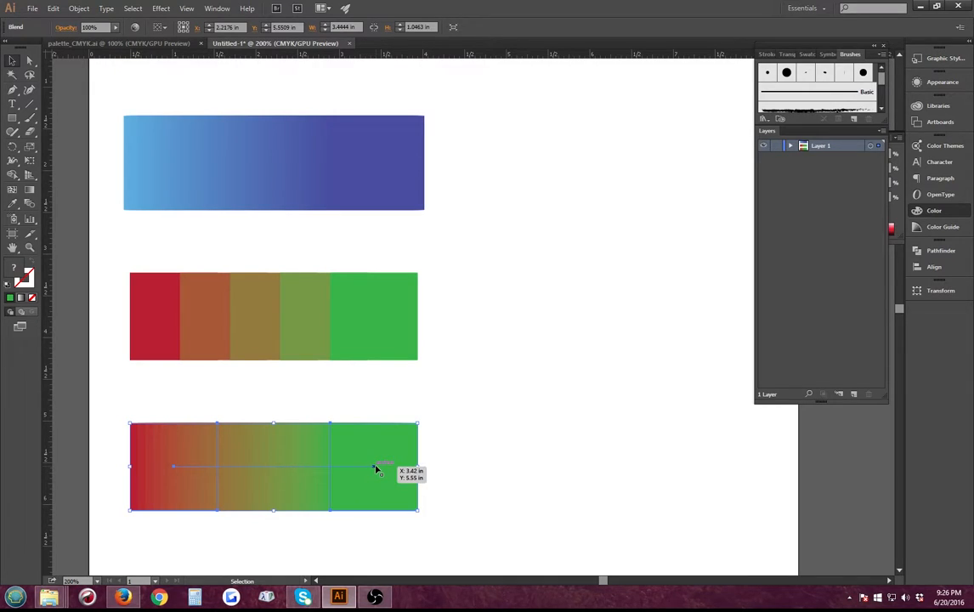
{"action": "left_click", "coordinate": [29, 60]}
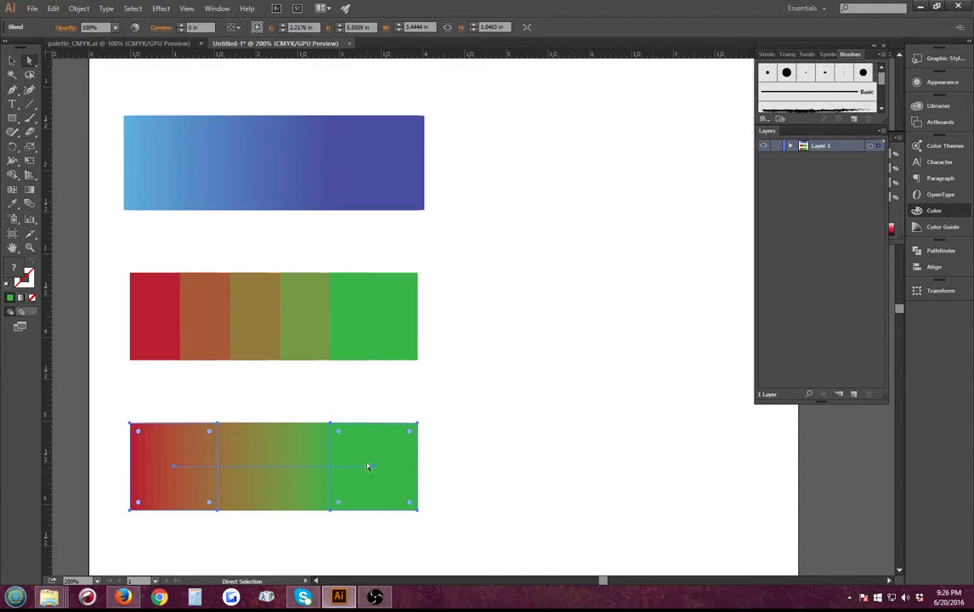
{"action": "left_click_drag", "start_coordinate": [379, 466], "coordinate": [609, 466]}
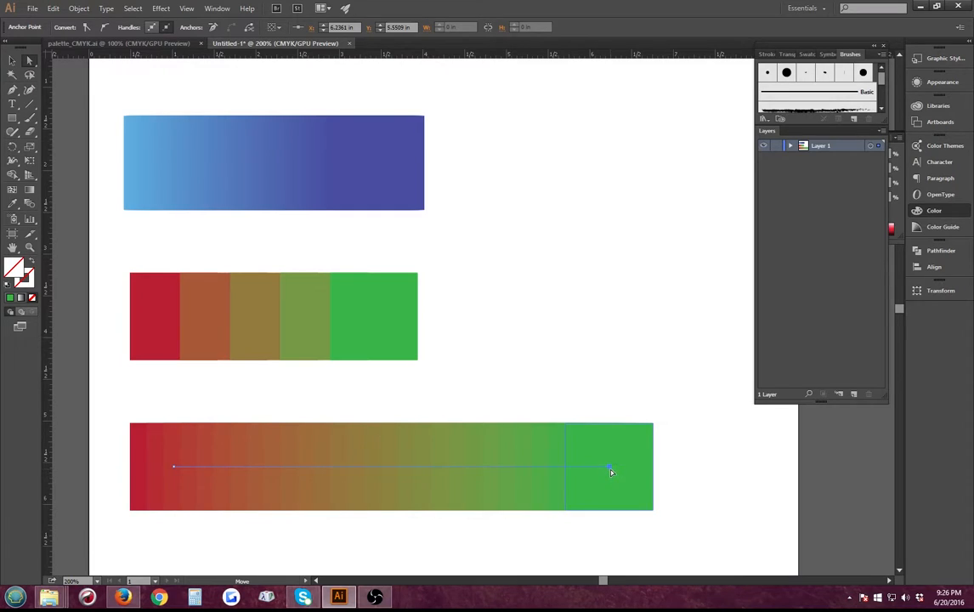
{"action": "left_click_drag", "start_coordinate": [609, 470], "coordinate": [272, 467]}
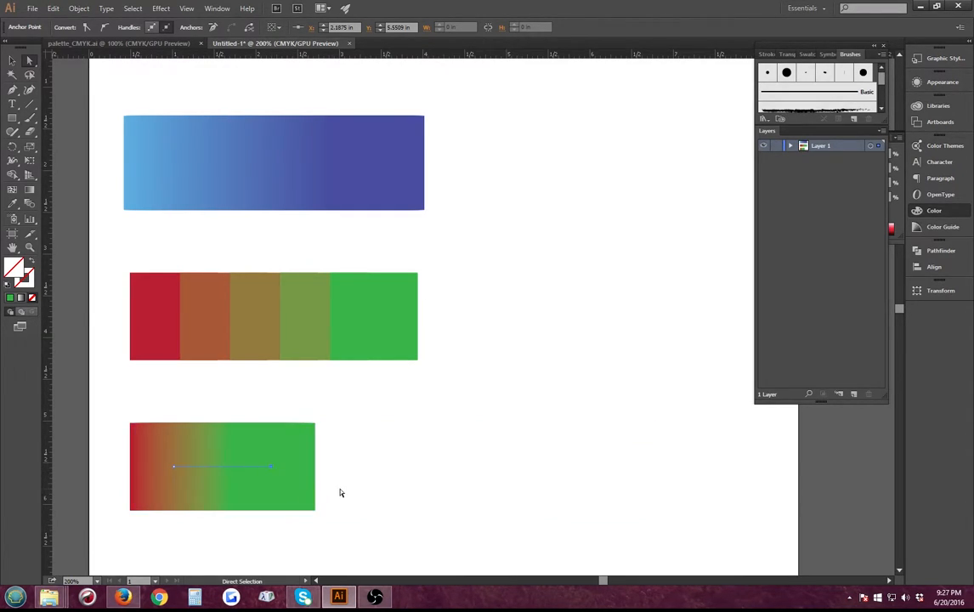
Expand the lower red-to-green blend into separate shapes
{"action": "left_click", "coordinate": [358, 502]}
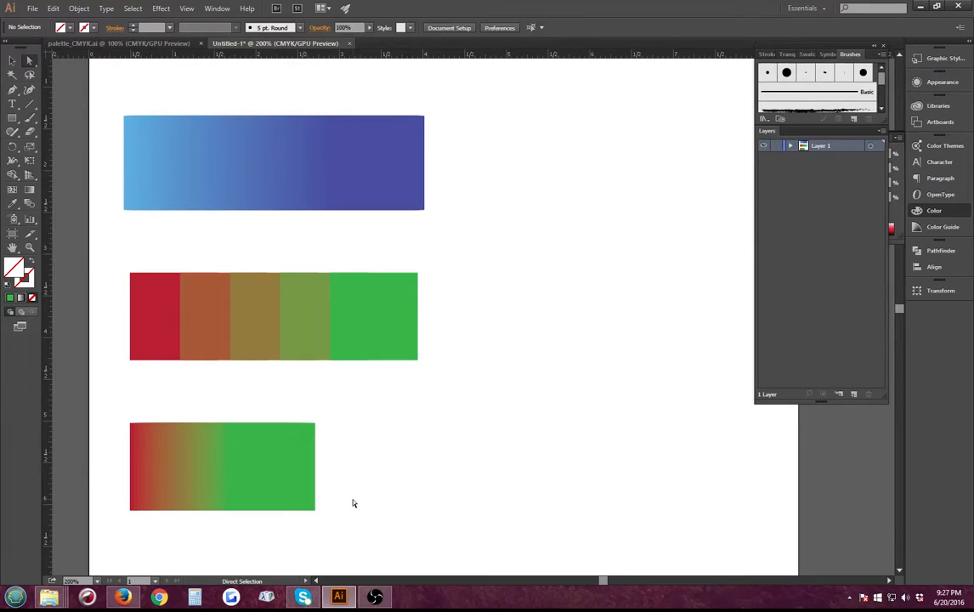
{"action": "left_click", "coordinate": [247, 484]}
{"action": "right_click", "coordinate": [247, 485]}
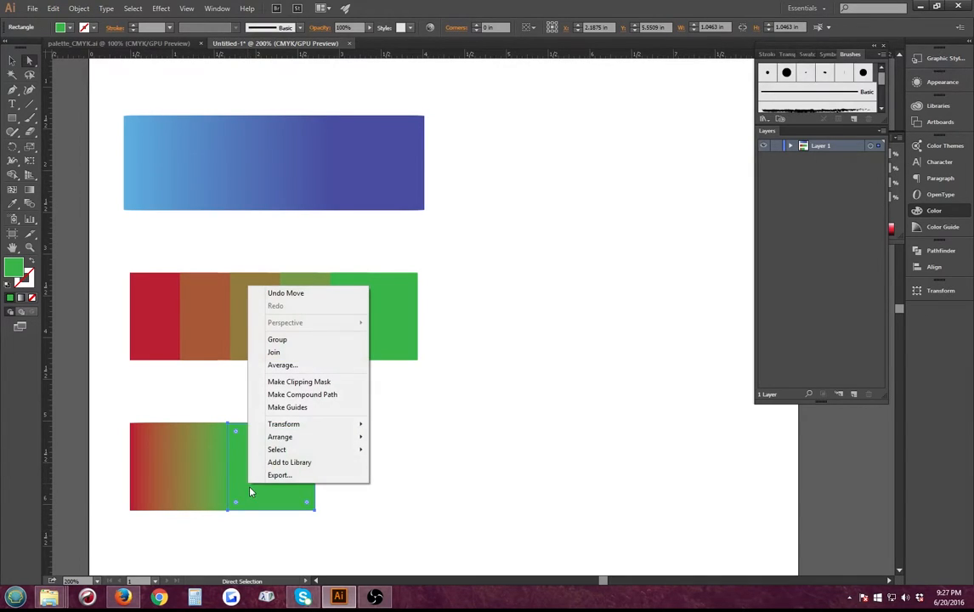
{"action": "left_click", "coordinate": [12, 60]}
{"action": "left_click_drag", "start_coordinate": [122, 421], "coordinate": [328, 518]}
{"action": "right_click", "coordinate": [285, 460]}
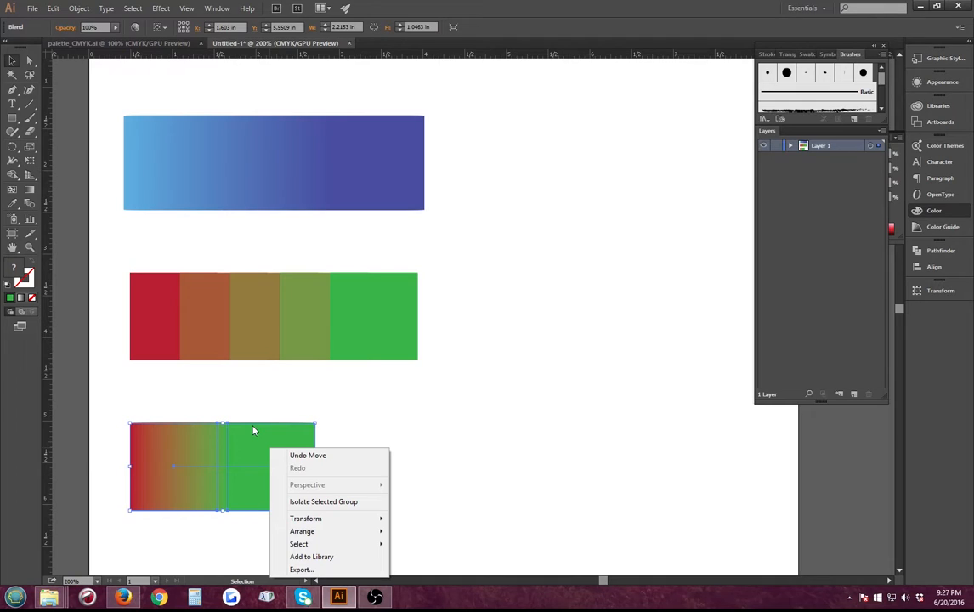
{"action": "left_click", "coordinate": [79, 9]}
{"action": "left_click", "coordinate": [79, 9]}
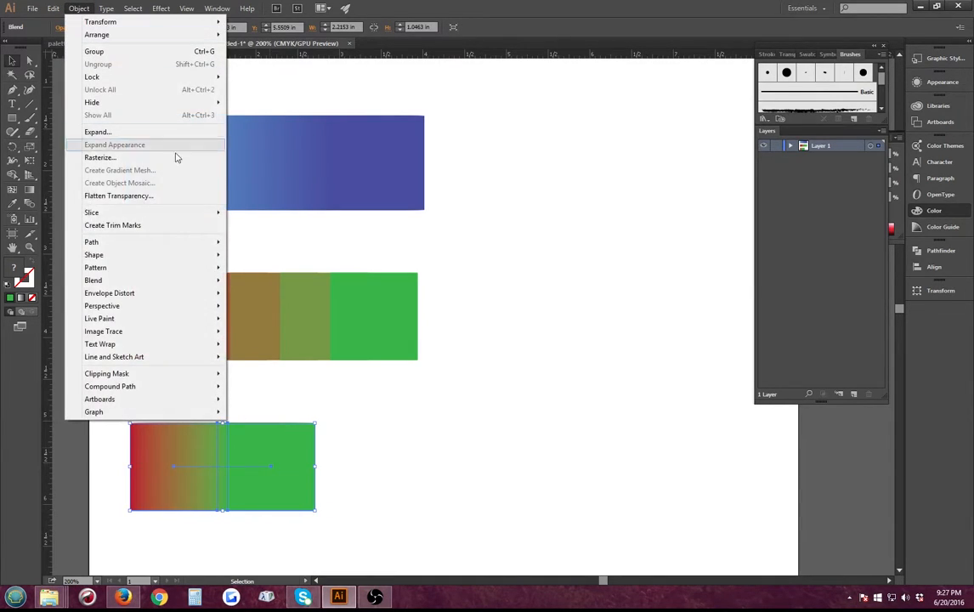
{"action": "mouse_move", "coordinate": [174, 283]}
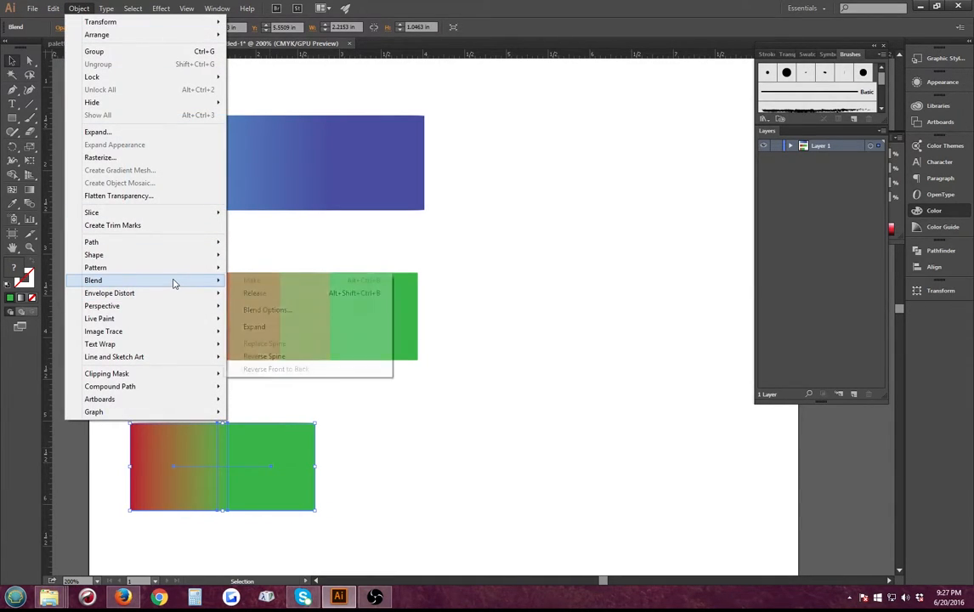
{"action": "left_click", "coordinate": [269, 326]}
Move the expanded red-to-green shapes to about X 4.94 in, Y 5.14 in and ungroup them
{"action": "left_click_drag", "start_coordinate": [297, 486], "coordinate": [569, 456]}
{"action": "right_click", "coordinate": [569, 456]}
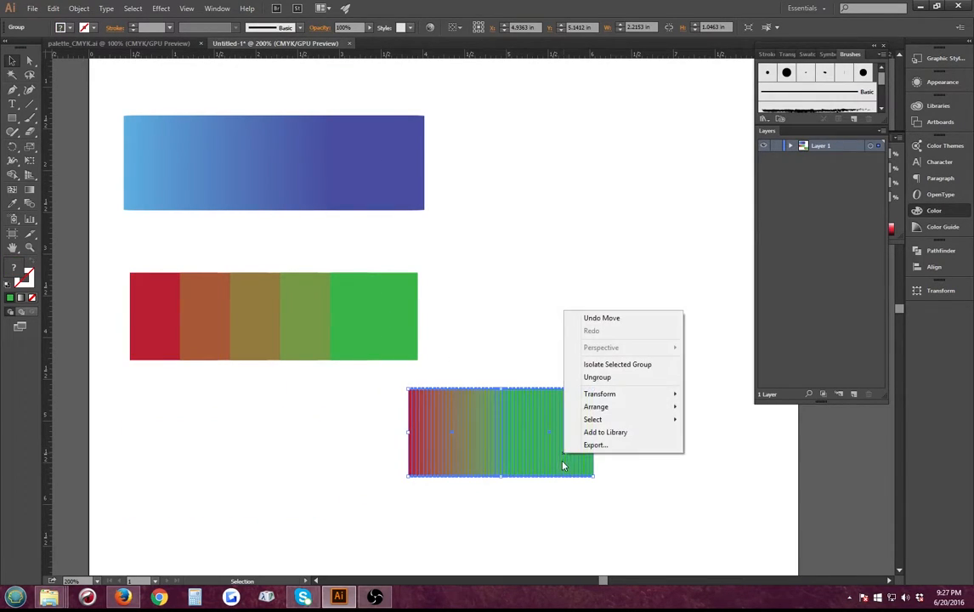
{"action": "left_click", "coordinate": [586, 374]}
{"action": "left_click", "coordinate": [604, 435]}
Pull the green, olive and brown squares out of the expanded stack and scatter them in the empty area above it
{"action": "left_click", "coordinate": [509, 422]}
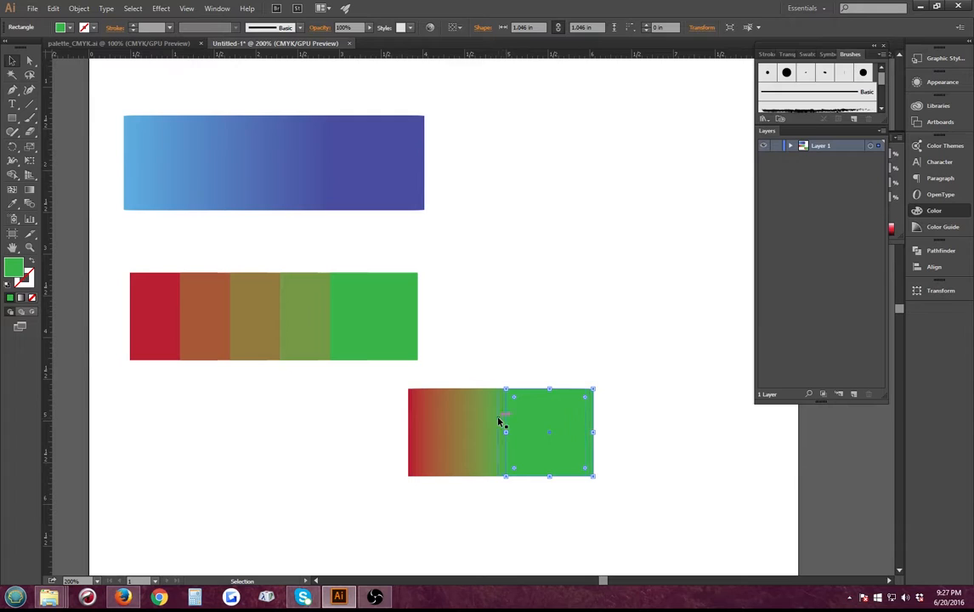
{"action": "left_click_drag", "start_coordinate": [508, 420], "coordinate": [511, 219]}
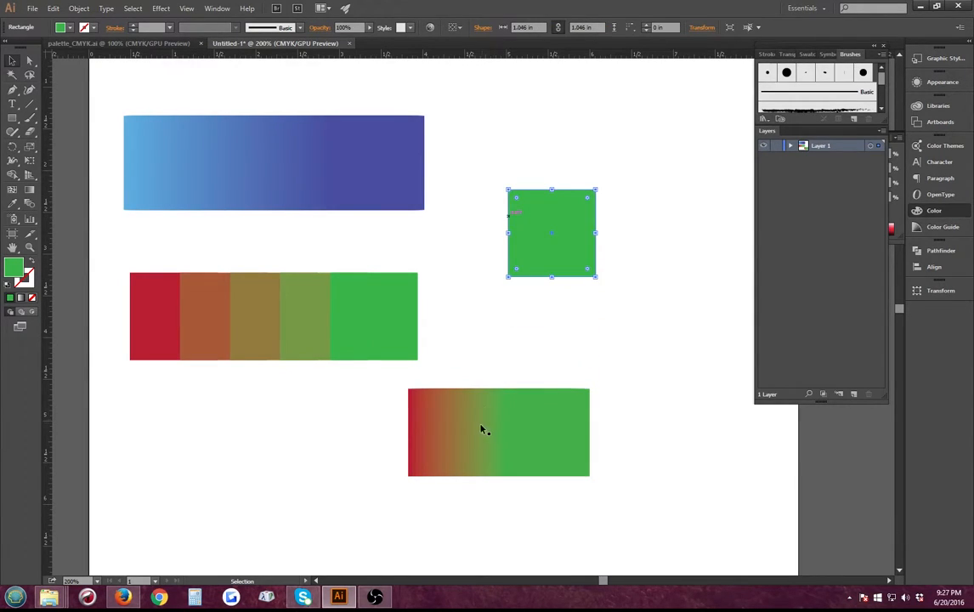
{"action": "left_click", "coordinate": [483, 428]}
{"action": "left_click_drag", "start_coordinate": [486, 417], "coordinate": [482, 222]}
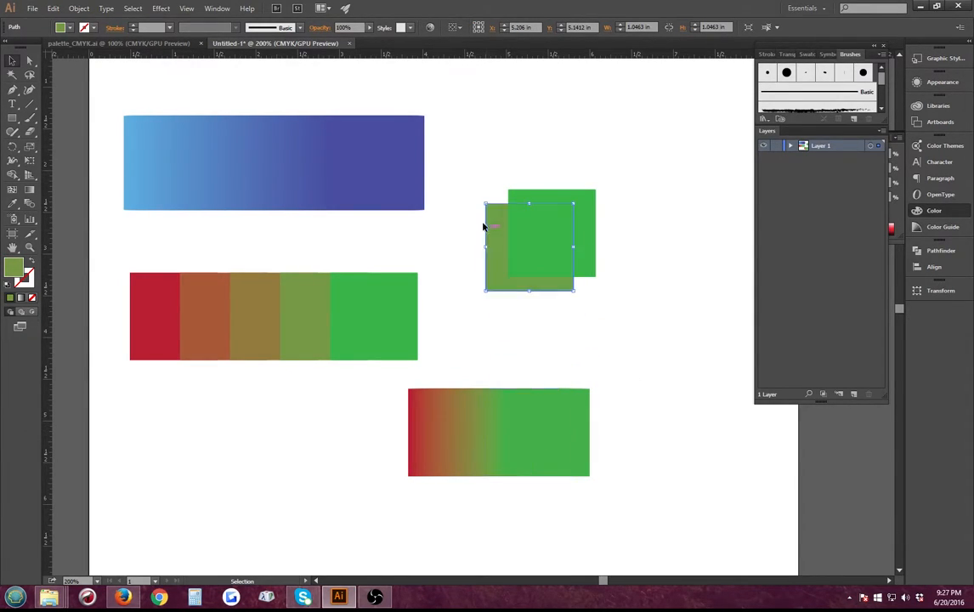
{"action": "left_click_drag", "start_coordinate": [481, 442], "coordinate": [604, 299]}
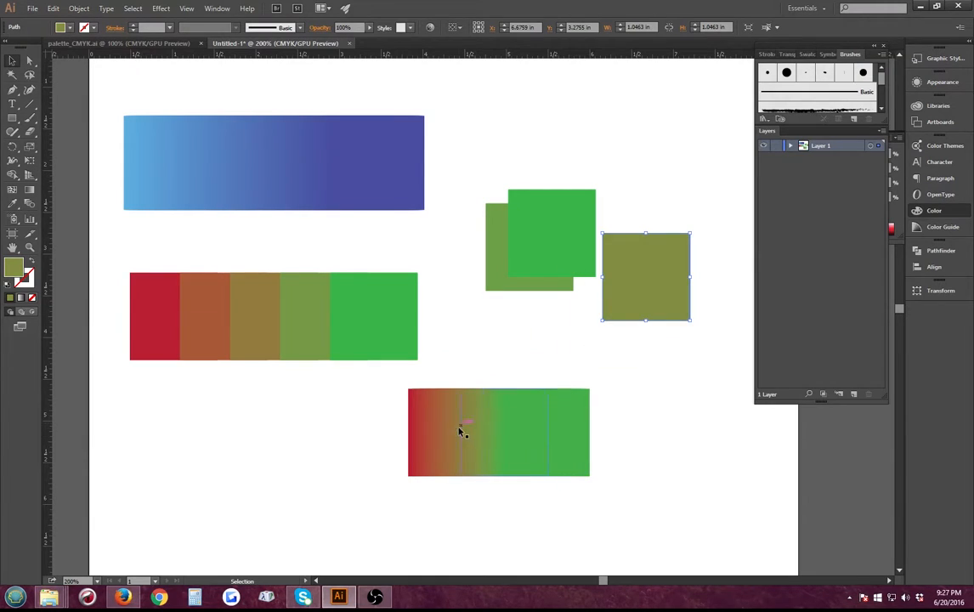
{"action": "left_click_drag", "start_coordinate": [461, 428], "coordinate": [548, 312]}
{"action": "left_click_drag", "start_coordinate": [451, 466], "coordinate": [614, 203]}
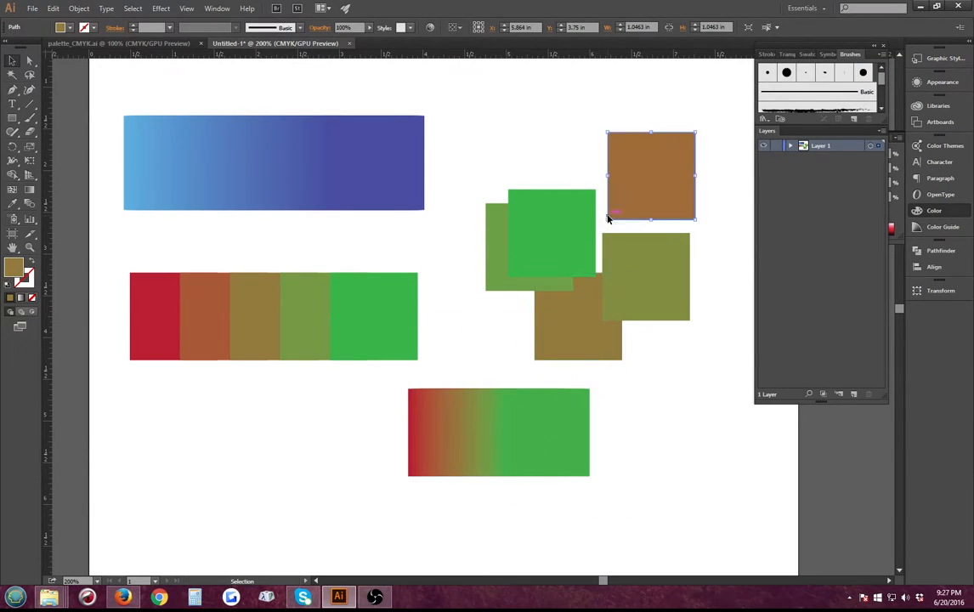
Delete all the scattered squares and the remaining shapes of the expanded red-to-green stack
{"action": "left_click", "coordinate": [580, 500]}
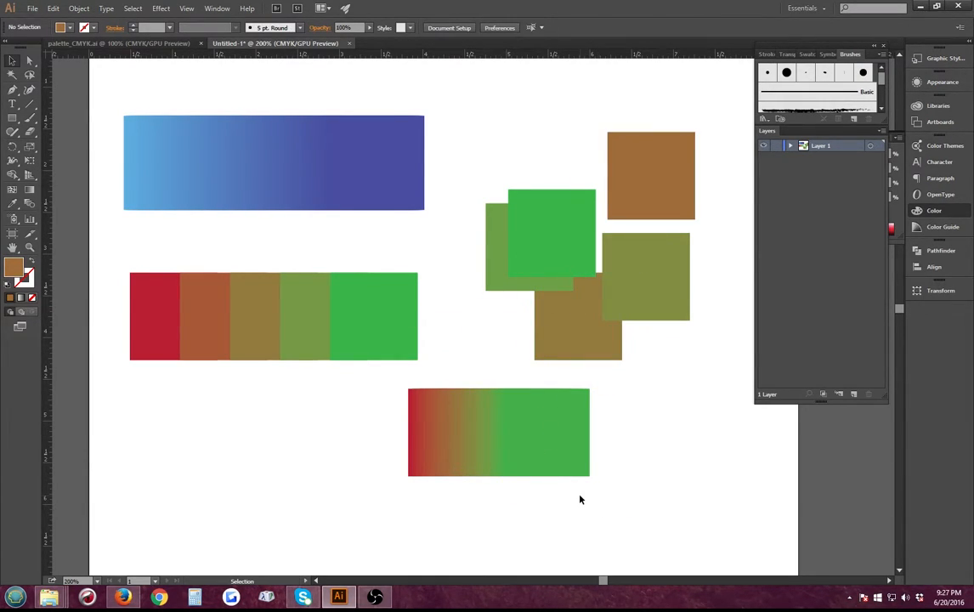
{"action": "left_click_drag", "start_coordinate": [641, 520], "coordinate": [512, 125]}
{"action": "key", "text": "Delete"}
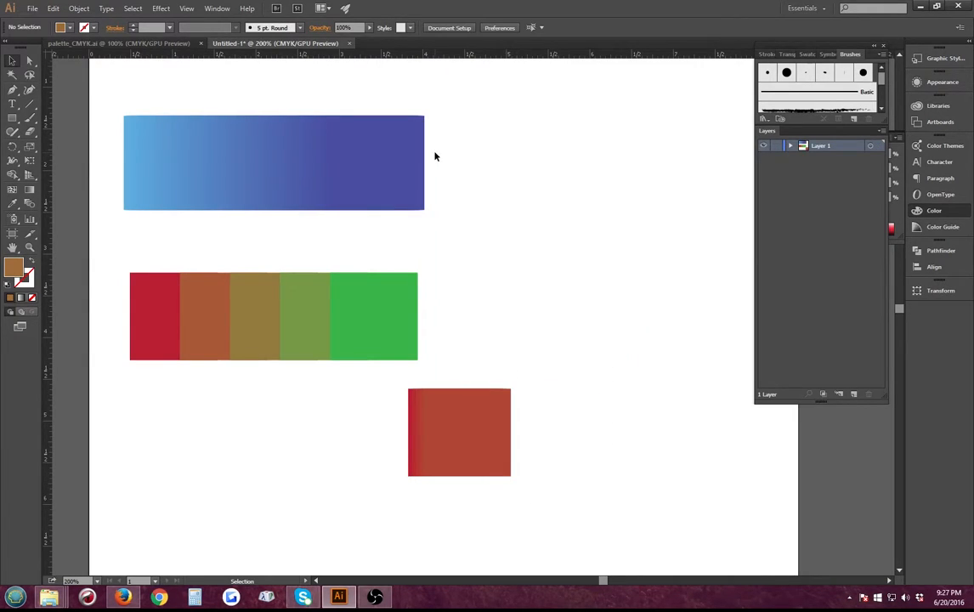
{"action": "left_click_drag", "start_coordinate": [512, 528], "coordinate": [402, 407]}
{"action": "key", "text": "Delete"}
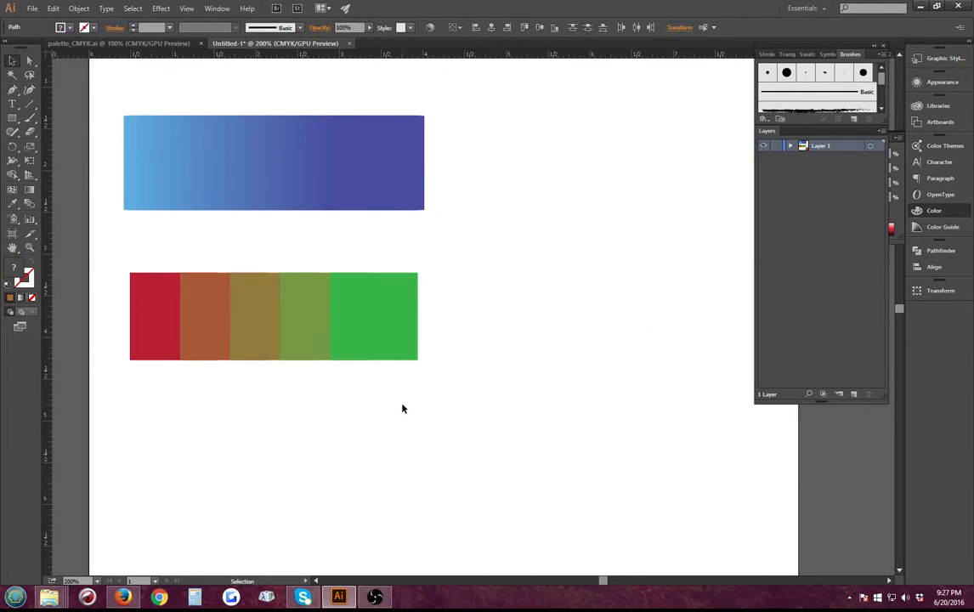
Draw a square about 1.06 in wide below the red-to-green blend and fill it with cyan (C 72.16, M 3.14, Y 17.25, K 0)
{"action": "left_click", "coordinate": [346, 158]}
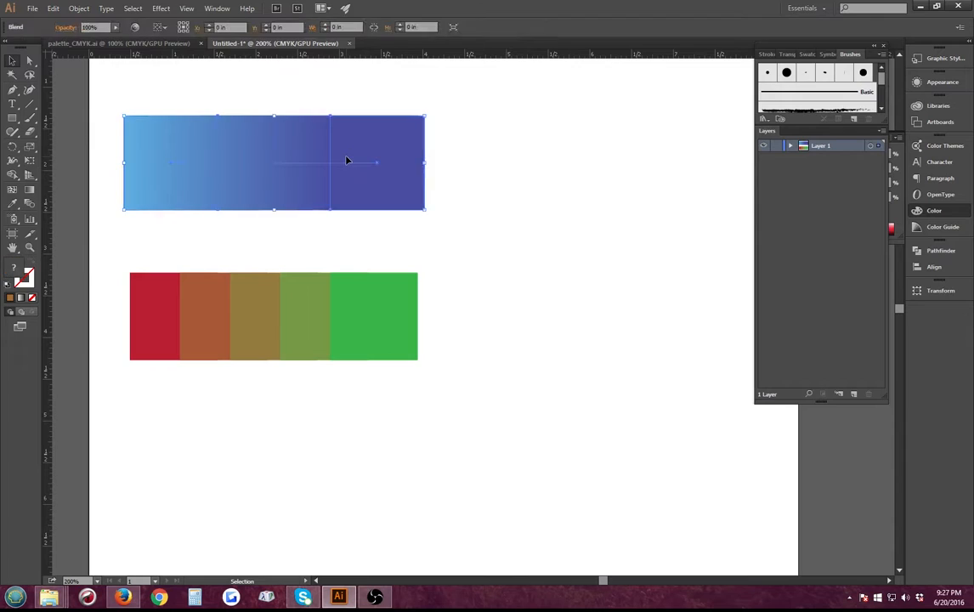
{"action": "left_click", "coordinate": [371, 315]}
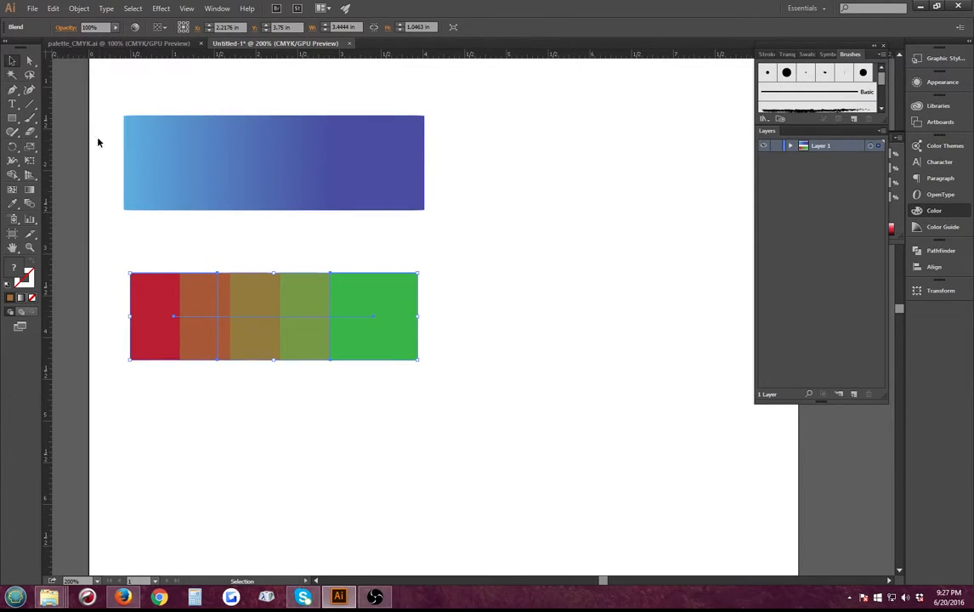
{"action": "left_click", "coordinate": [12, 117]}
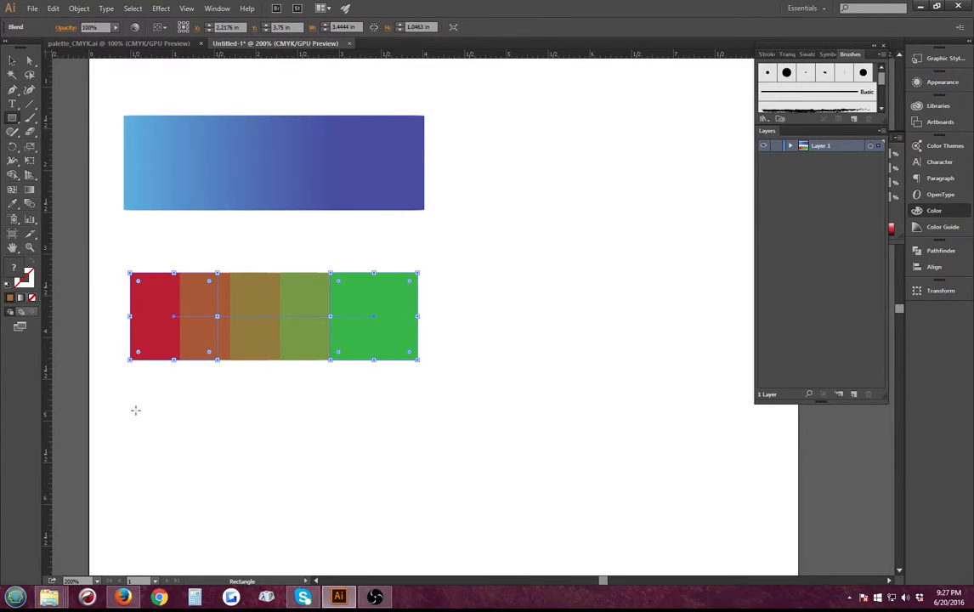
{"action": "left_click_drag", "start_coordinate": [135, 410], "coordinate": [224, 497]}
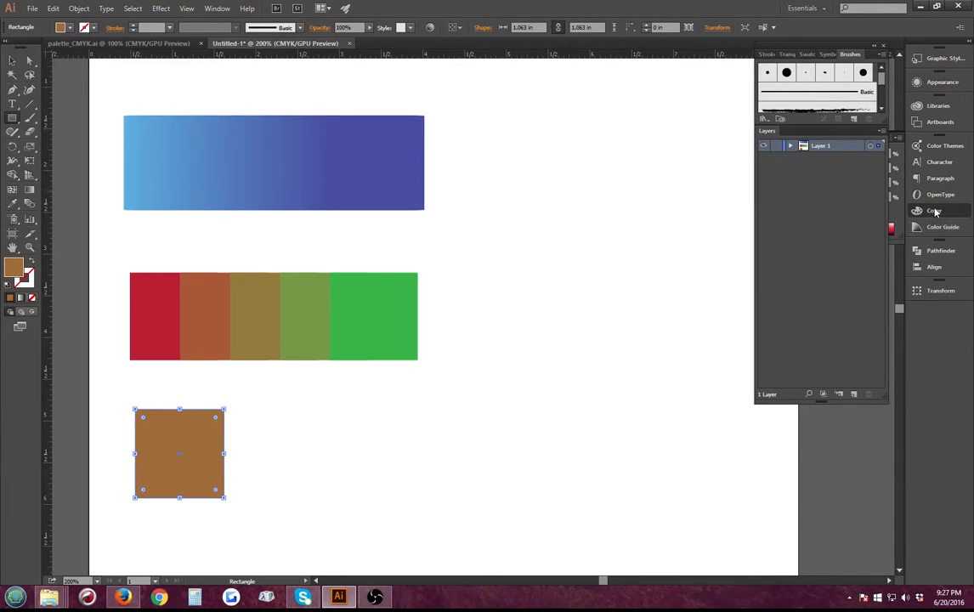
{"action": "mouse_move", "coordinate": [854, 132]}
{"action": "left_mouse_down"}
{"action": "mouse_move", "coordinate": [781, 131]}
{"action": "mouse_move", "coordinate": [826, 283]}
{"action": "left_mouse_up"}
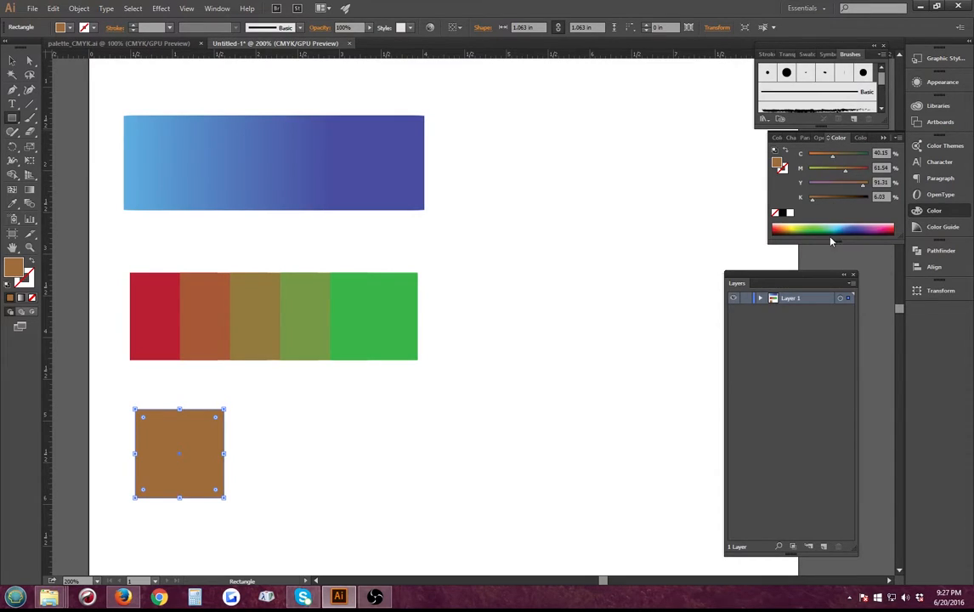
{"action": "left_click", "coordinate": [832, 230]}
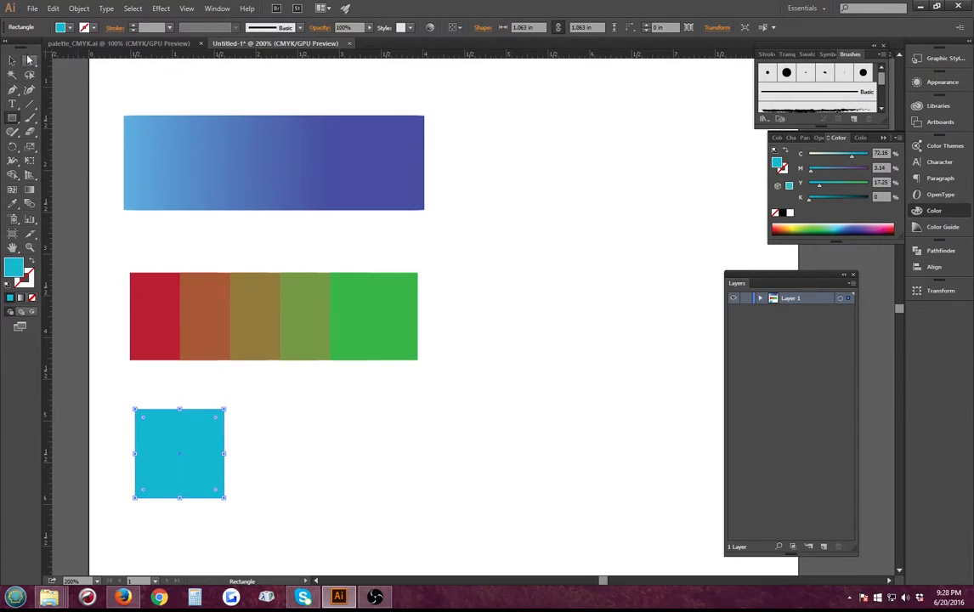
Duplicate the cyan square to its right with a gap between them, and fill the copy with pink (C 20.78, M 66.67, Y 0, K 0)
{"action": "left_click", "coordinate": [12, 61]}
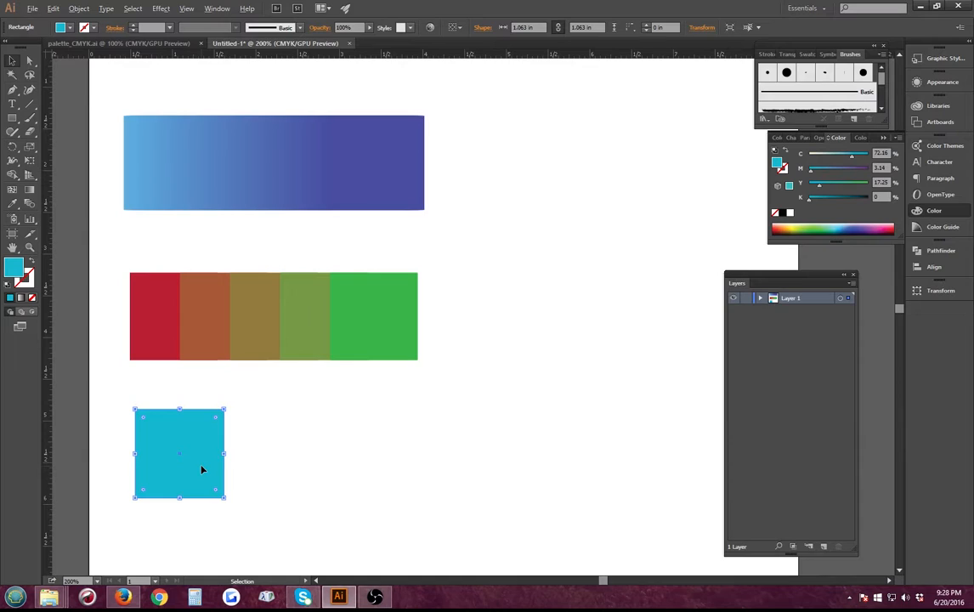
{"action": "left_click_drag", "start_coordinate": [198, 480], "coordinate": [385, 469]}
{"action": "left_click", "coordinate": [875, 226]}
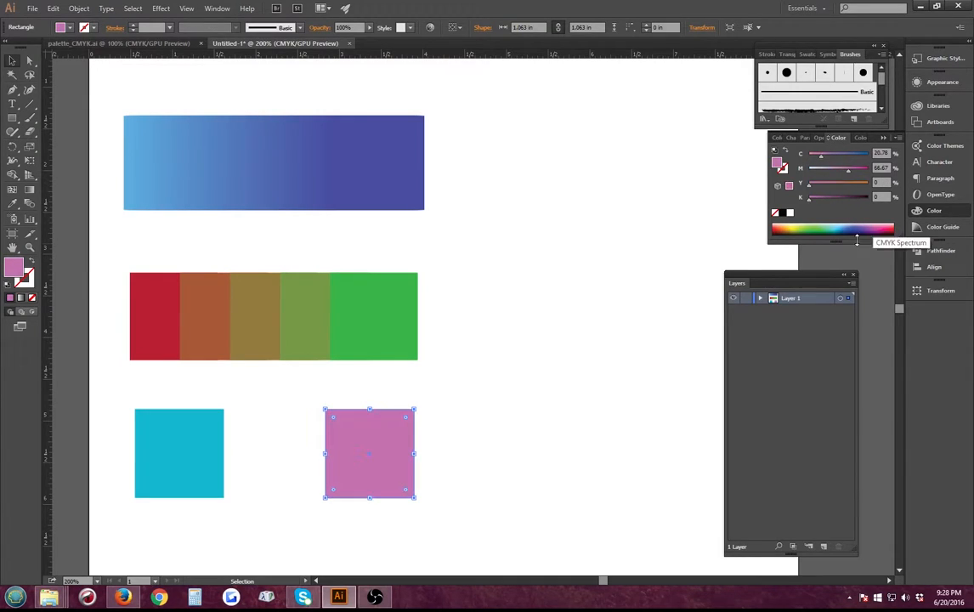
With both the cyan and pink squares selected, set the blend spacing to a specified distance of 1 in
{"action": "left_click", "coordinate": [173, 471], "text": "shift"}
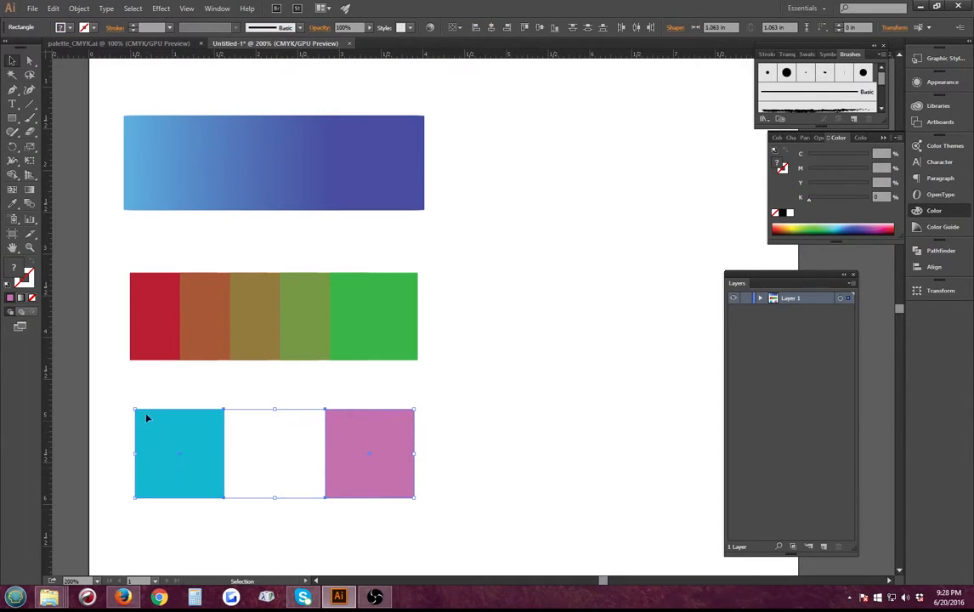
{"action": "left_click", "coordinate": [79, 9]}
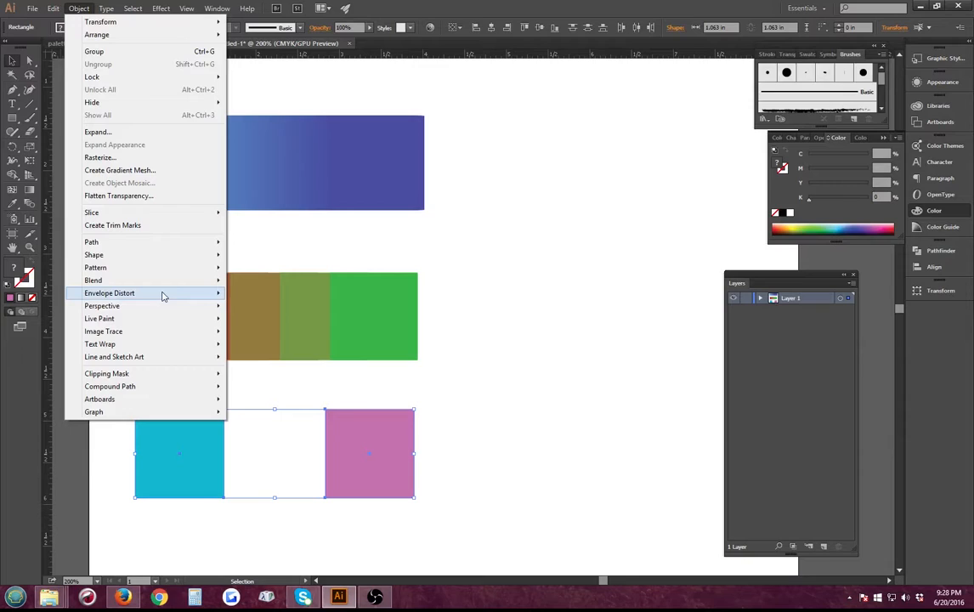
{"action": "mouse_move", "coordinate": [174, 282]}
{"action": "left_click", "coordinate": [304, 312]}
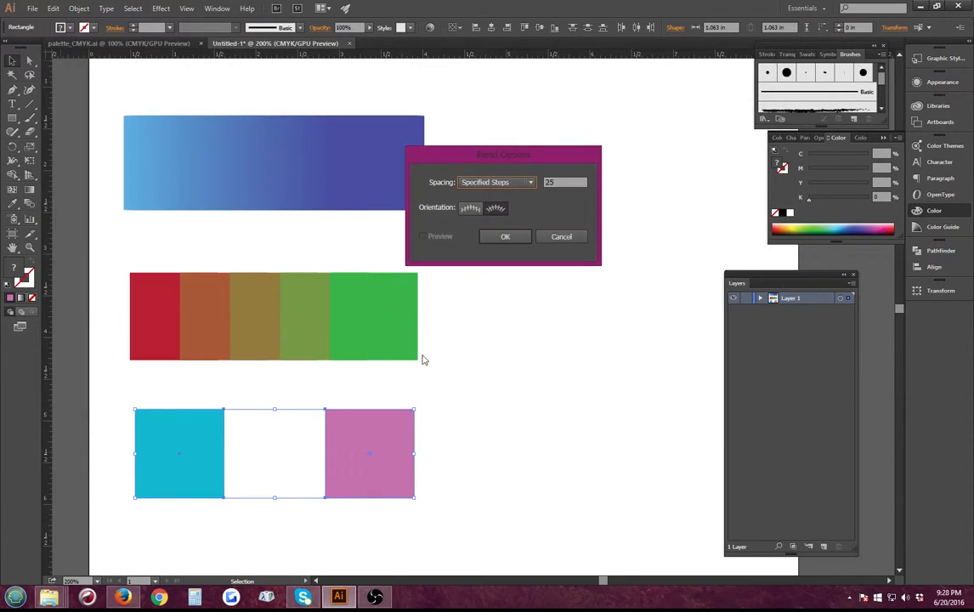
{"action": "left_click", "coordinate": [499, 182]}
{"action": "left_click", "coordinate": [501, 220]}
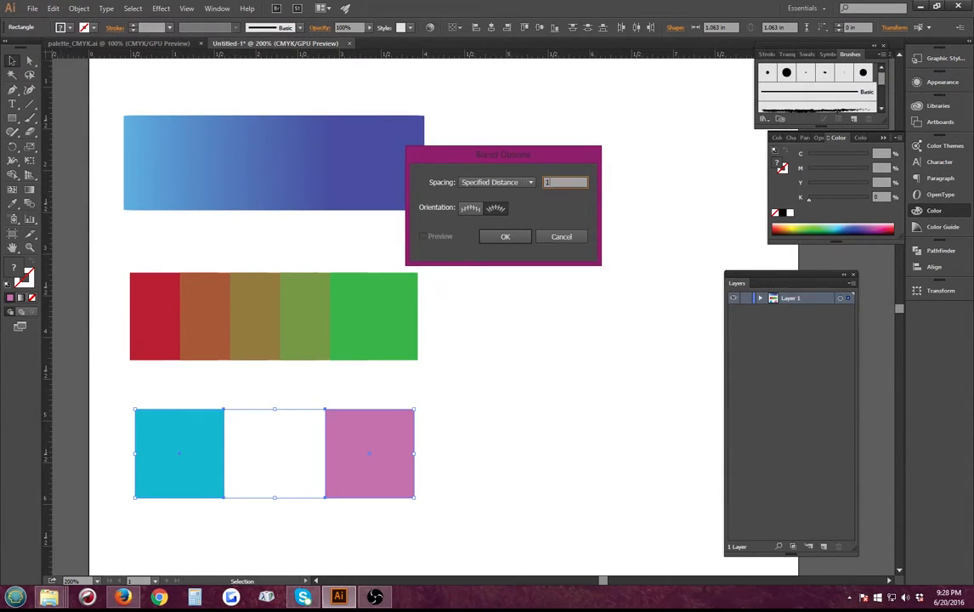
{"action": "left_click", "coordinate": [506, 238]}
Make a blend between the cyan and pink squares and clear the selection
{"action": "left_click", "coordinate": [78, 8]}
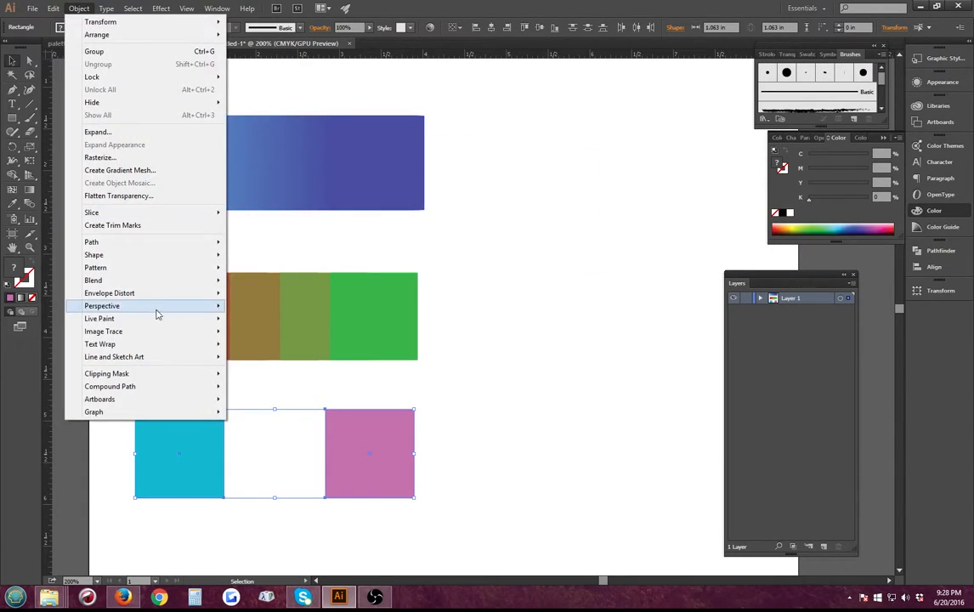
{"action": "mouse_move", "coordinate": [176, 281]}
{"action": "left_click", "coordinate": [248, 278]}
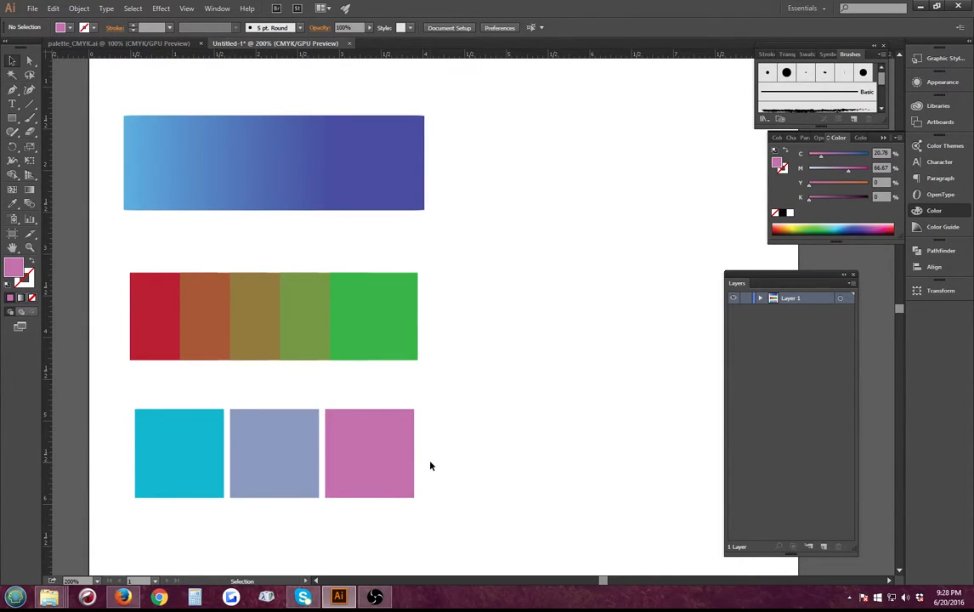
Stretch the cyan-to-pink blend's spine at its pink end to about X 7.28 in, and undo the stretch
{"action": "left_click", "coordinate": [287, 448]}
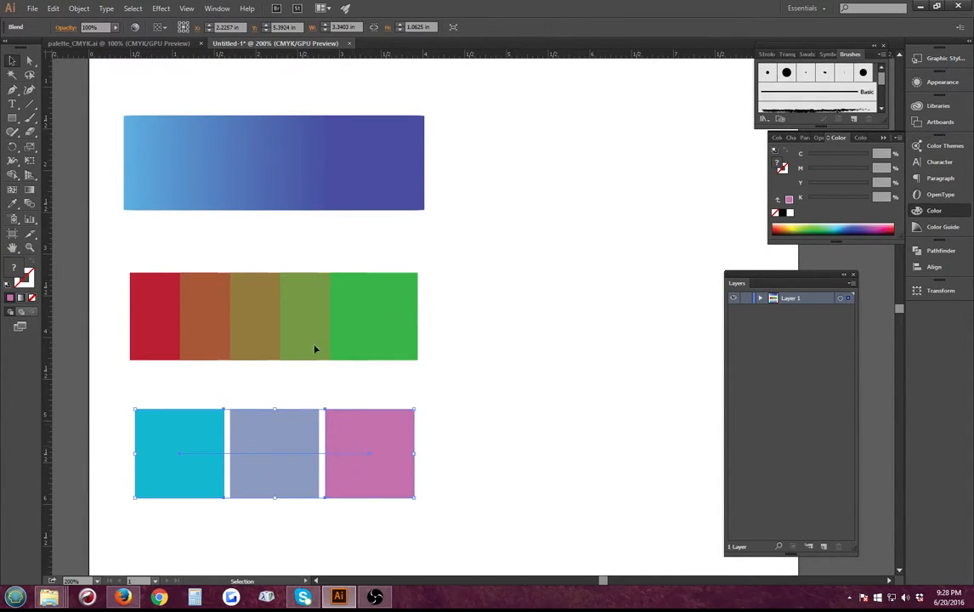
{"action": "key", "text": "a"}
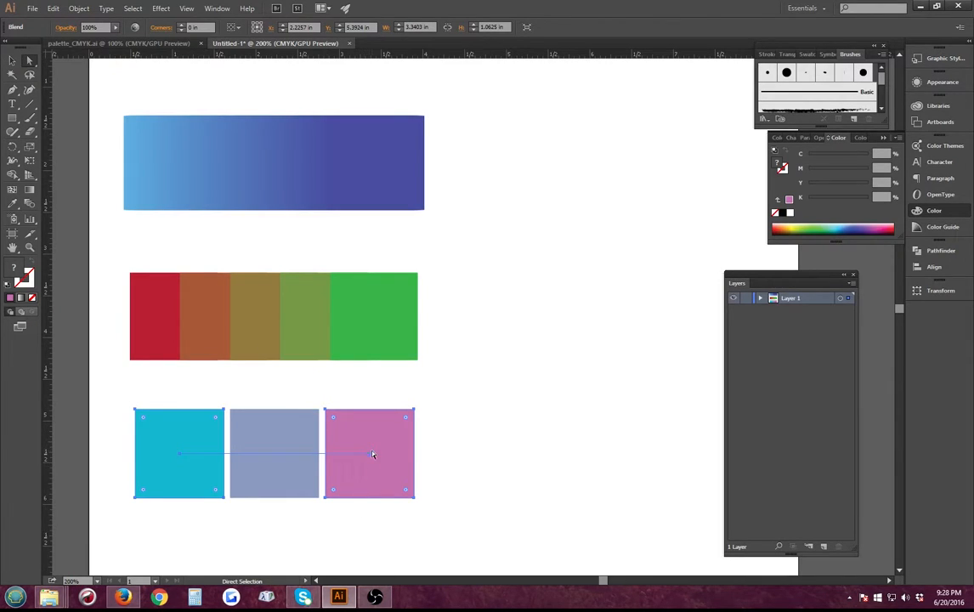
{"action": "left_click_drag", "start_coordinate": [372, 454], "coordinate": [696, 457]}
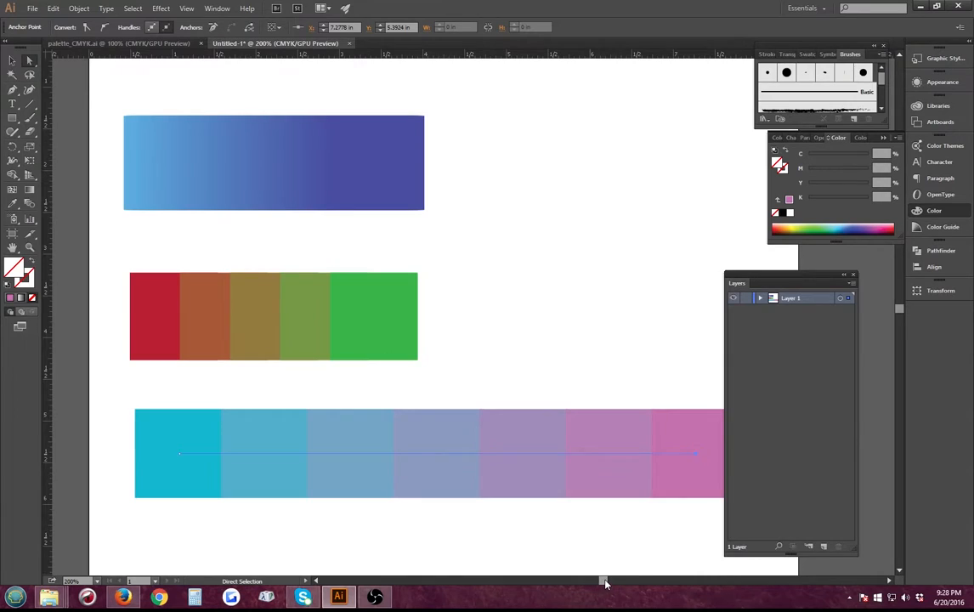
{"action": "left_click_drag", "start_coordinate": [605, 582], "coordinate": [604, 582]}
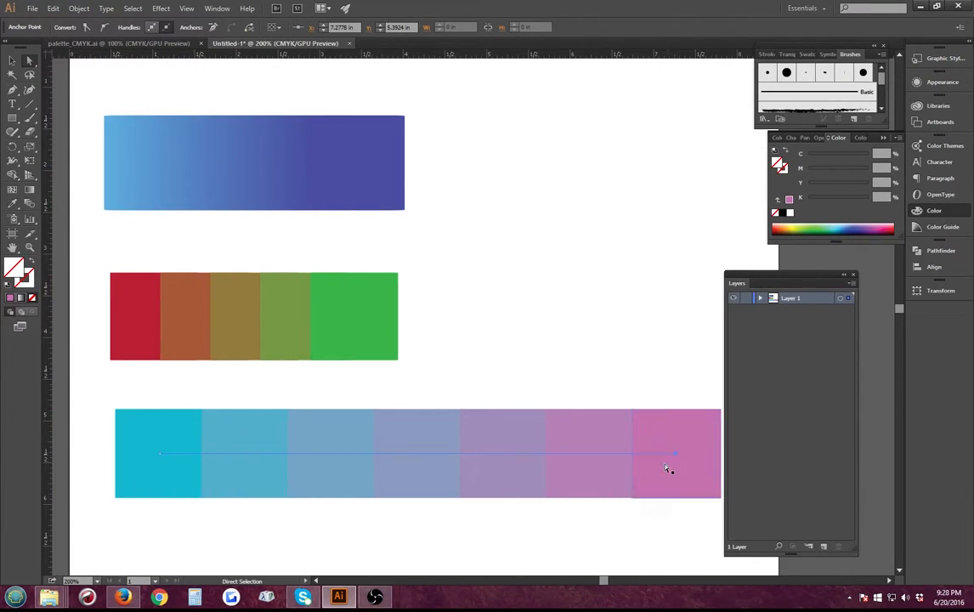
{"action": "key", "text": "ctrl+z"}
Set the cyan-to-pink blend's spacing to a specified distance of 5 in
{"action": "left_click", "coordinate": [79, 7]}
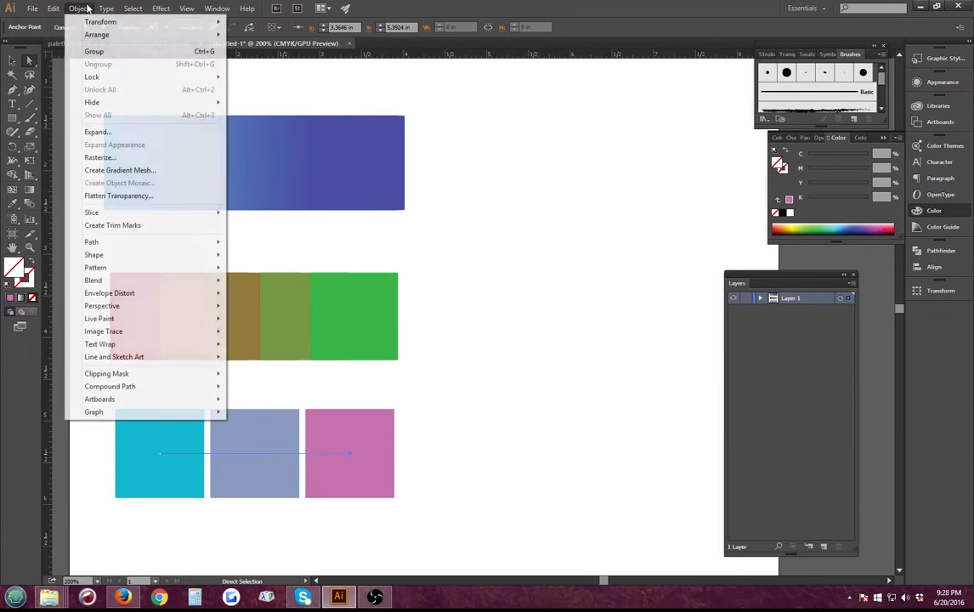
{"action": "mouse_move", "coordinate": [52, 7]}
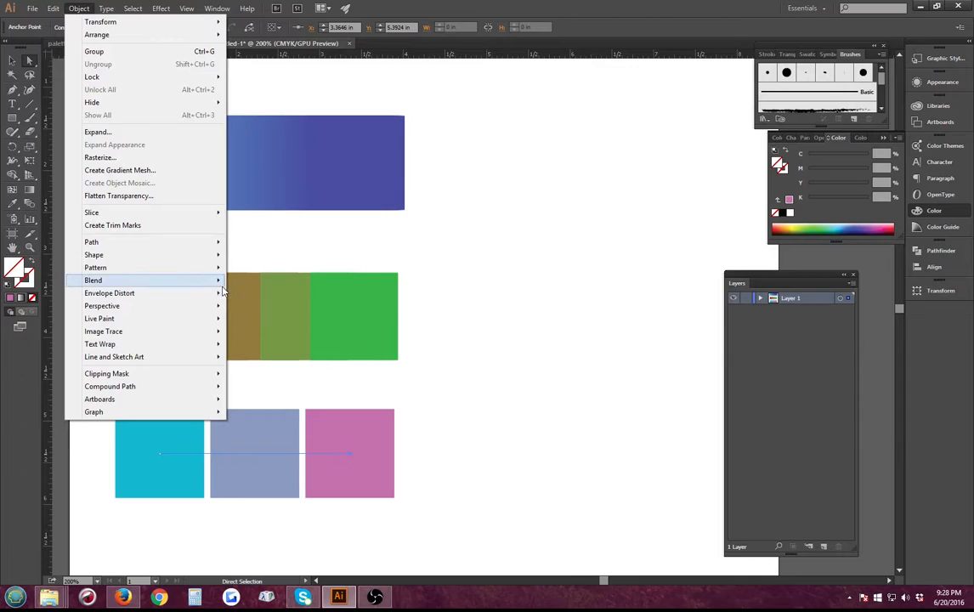
{"action": "mouse_move", "coordinate": [208, 280]}
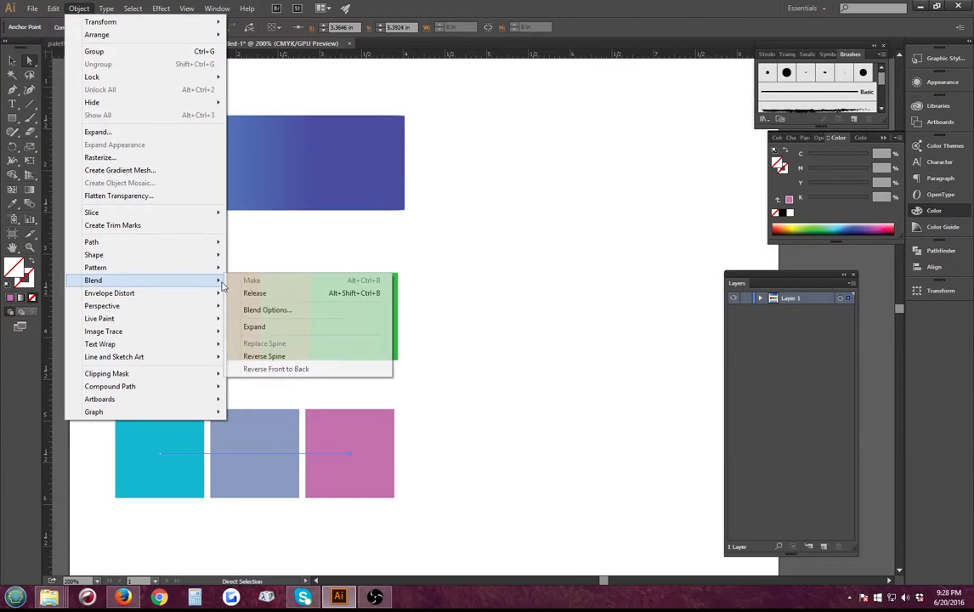
{"action": "left_click", "coordinate": [296, 315]}
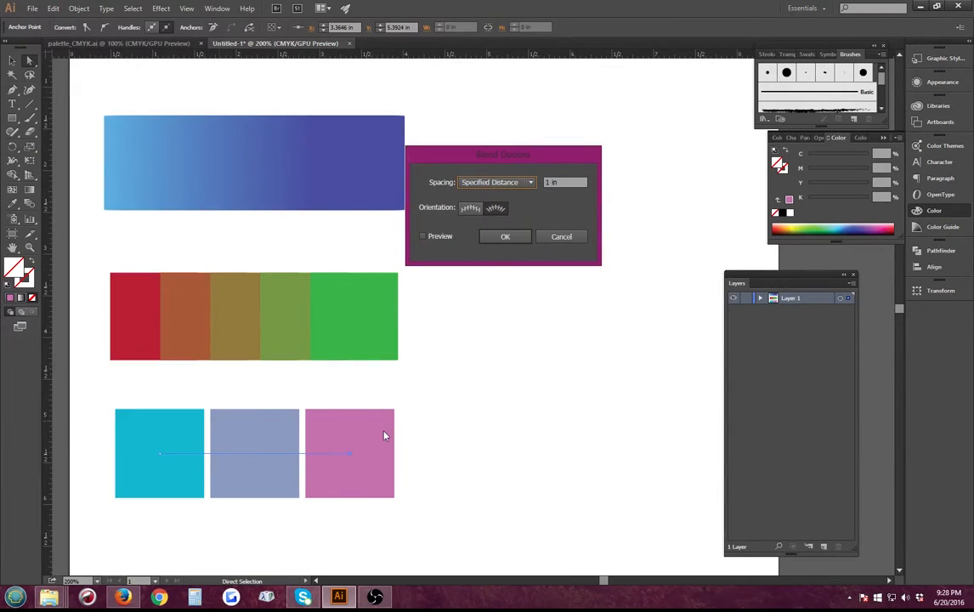
{"action": "left_click", "coordinate": [575, 176]}
{"action": "type", "text": "5"}
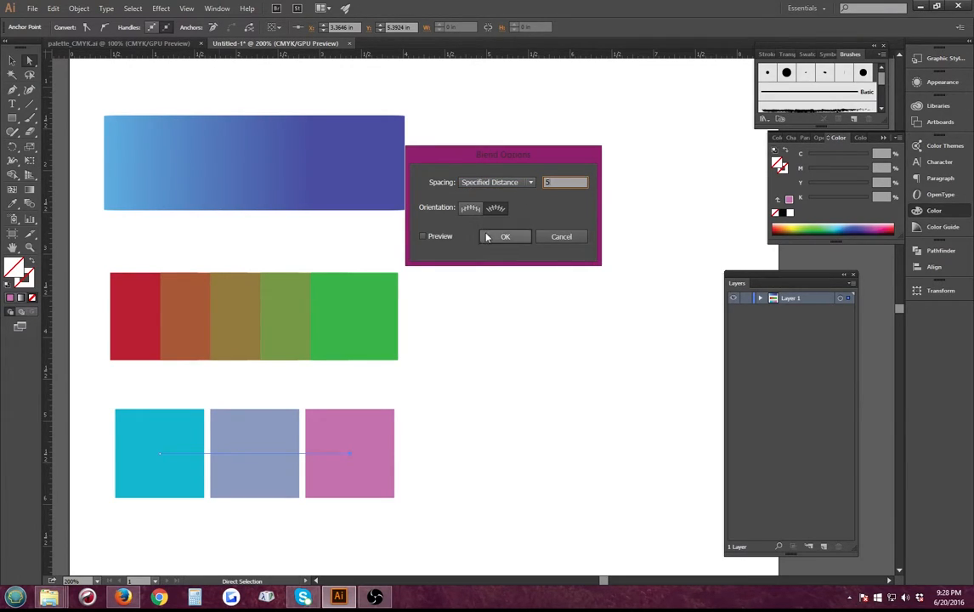
{"action": "left_click", "coordinate": [481, 239]}
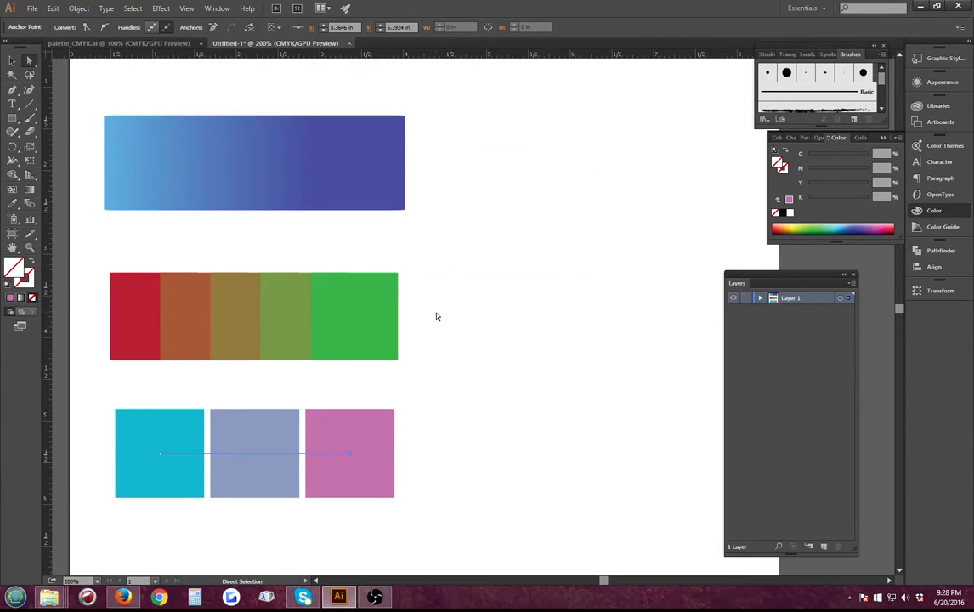
Stretch the pink end of the cyan-to-pink blend's spine to about X 7.65 in, and undo the stretch
{"action": "left_click", "coordinate": [78, 8]}
{"action": "mouse_move", "coordinate": [63, 12]}
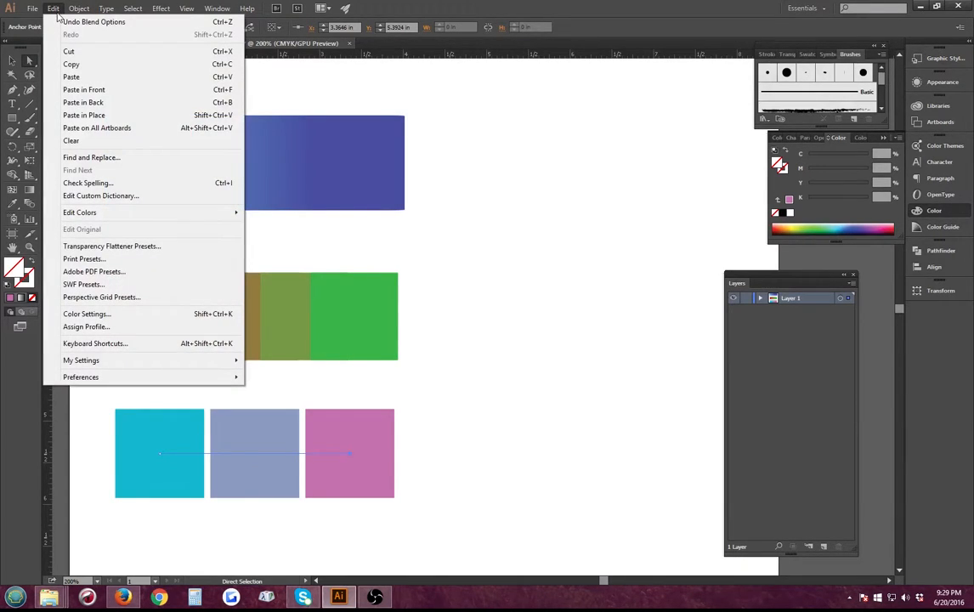
{"action": "left_click", "coordinate": [56, 11]}
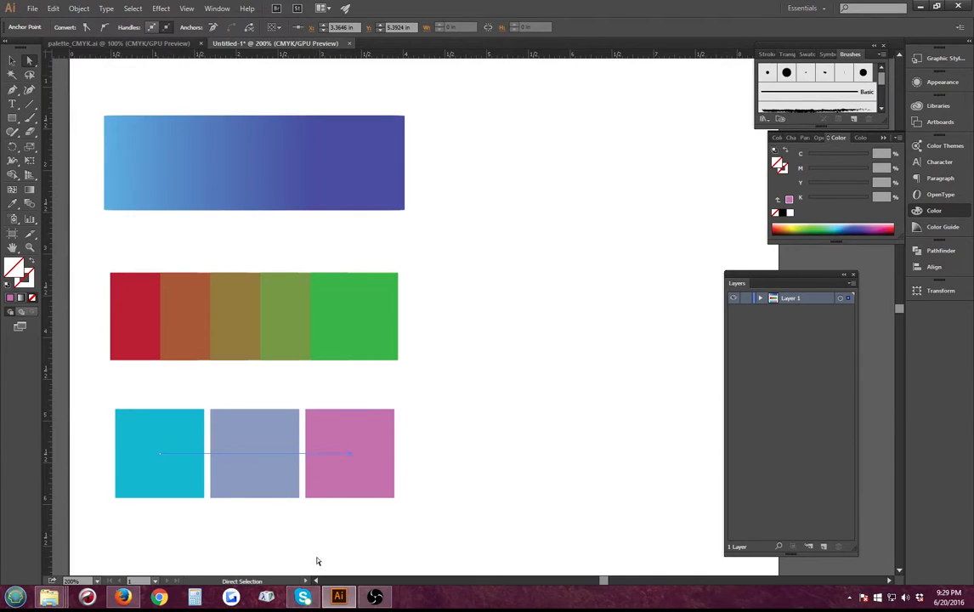
{"action": "left_click_drag", "start_coordinate": [344, 456], "coordinate": [708, 457]}
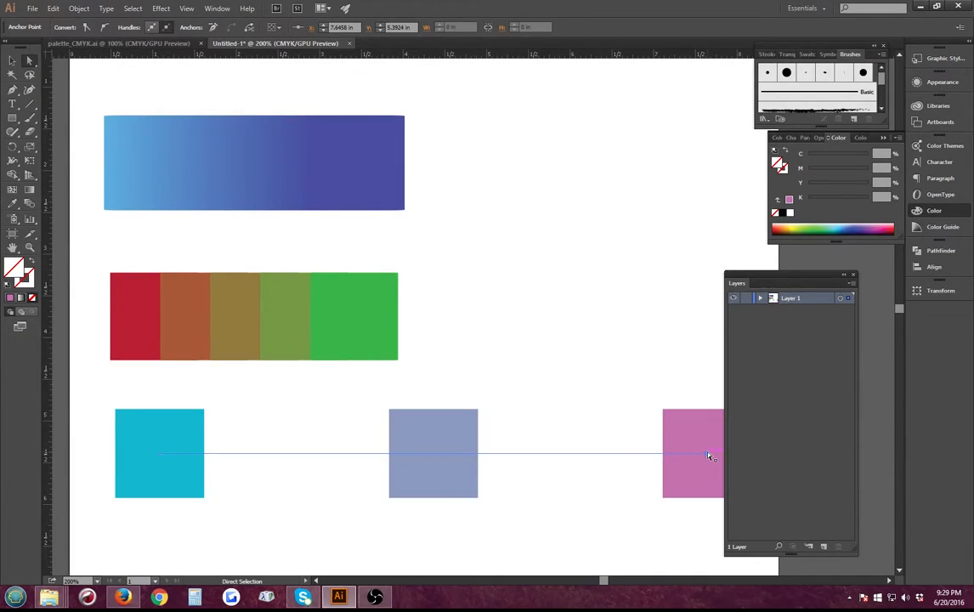
{"action": "key", "text": "ctrl+z"}
Set the cyan-to-pink blend's spacing to a specified distance of .25 in
{"action": "left_click", "coordinate": [78, 8]}
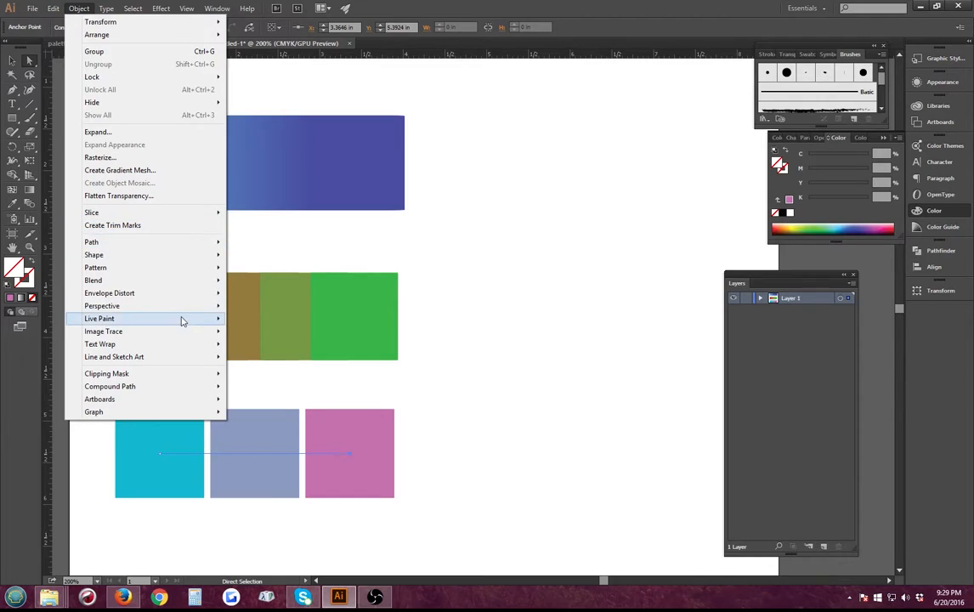
{"action": "mouse_move", "coordinate": [204, 282]}
{"action": "left_click", "coordinate": [268, 308]}
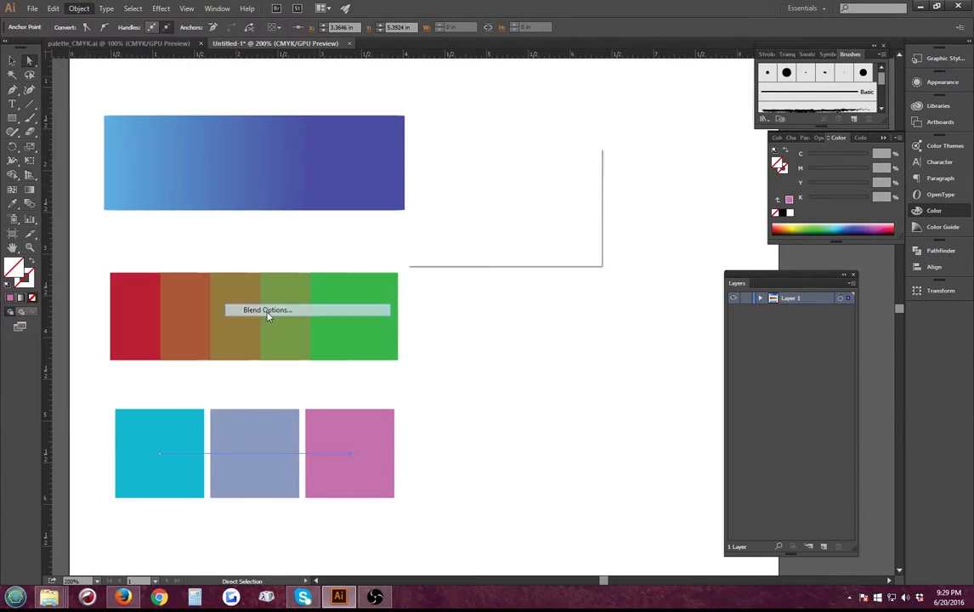
{"action": "left_click_drag", "start_coordinate": [561, 182], "coordinate": [442, 225]}
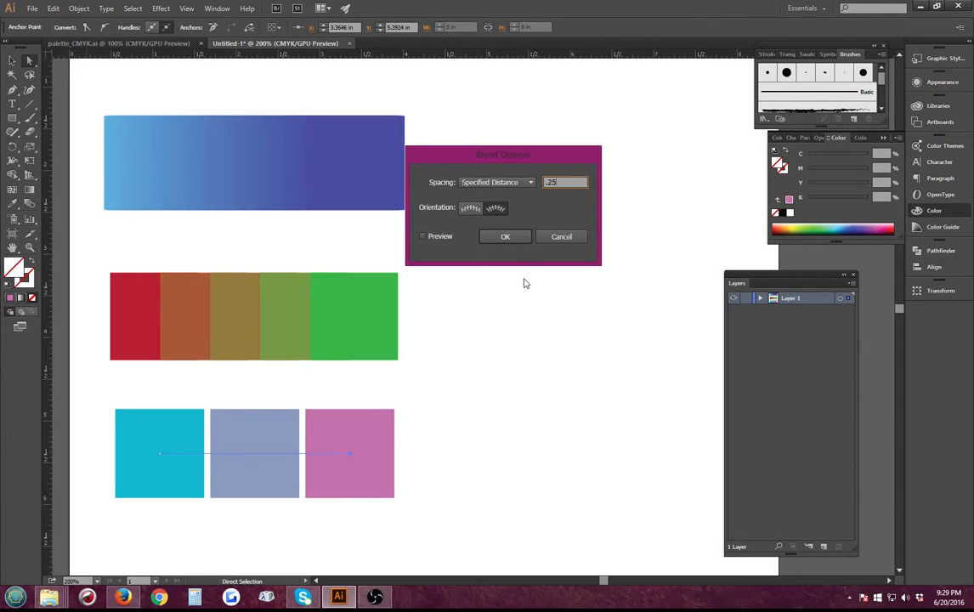
{"action": "left_click", "coordinate": [514, 237]}
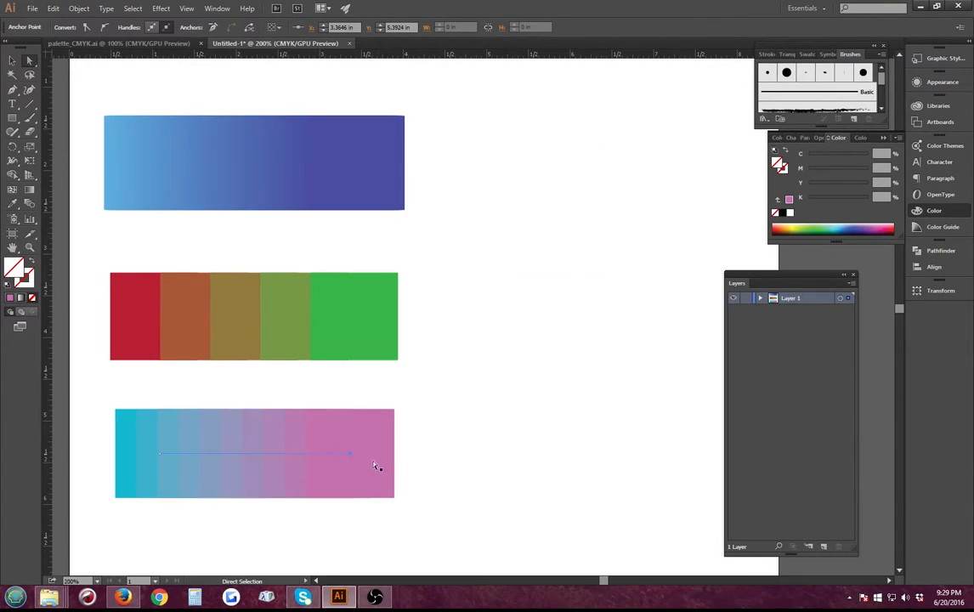
Shift the cyan-to-pink blend slightly up and right, stretch its spine's pink end to about X 7.38 in, and clear the selection
{"action": "left_click", "coordinate": [234, 463]}
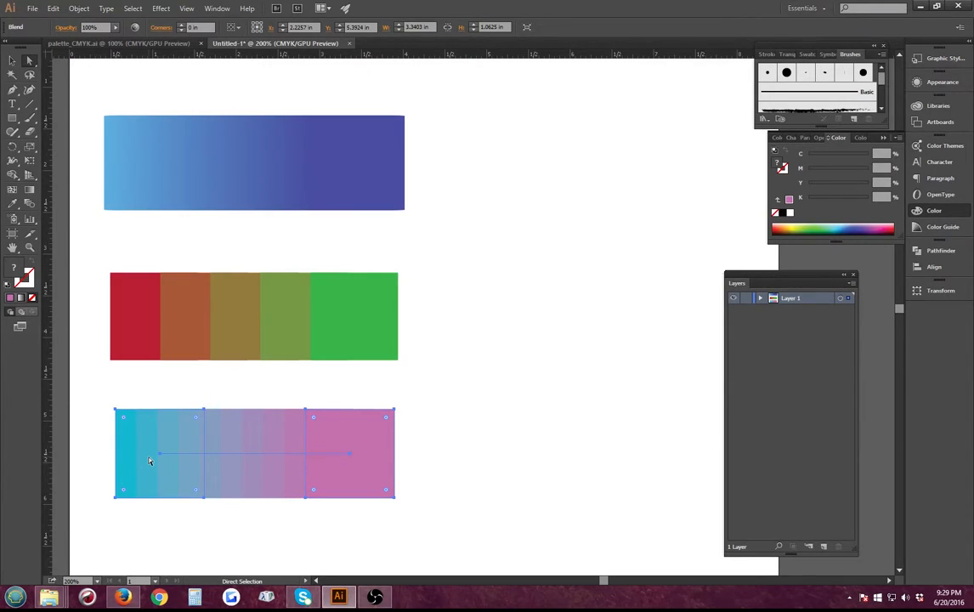
{"action": "left_click_drag", "start_coordinate": [348, 463], "coordinate": [686, 439]}
{"action": "left_click", "coordinate": [365, 436]}
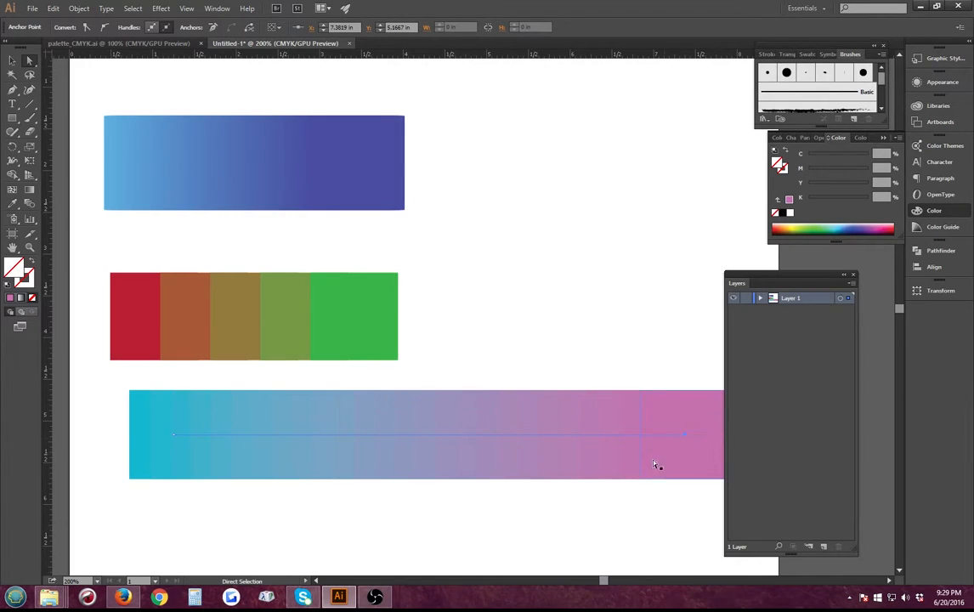
{"action": "left_click", "coordinate": [564, 504]}
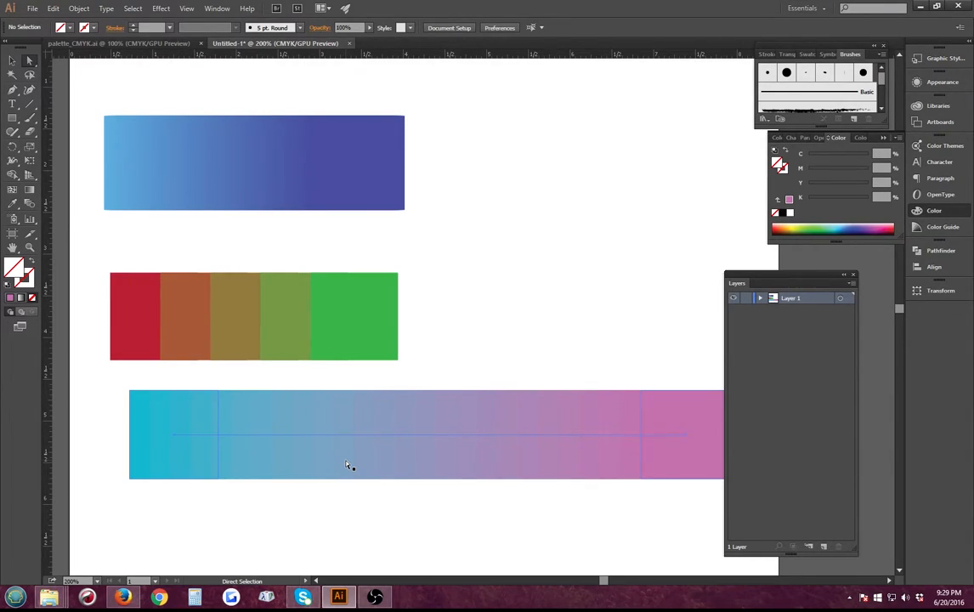
Leave all artwork unselected and move the Layers panel clear of the blend's pink end
{"action": "left_click", "coordinate": [358, 346]}
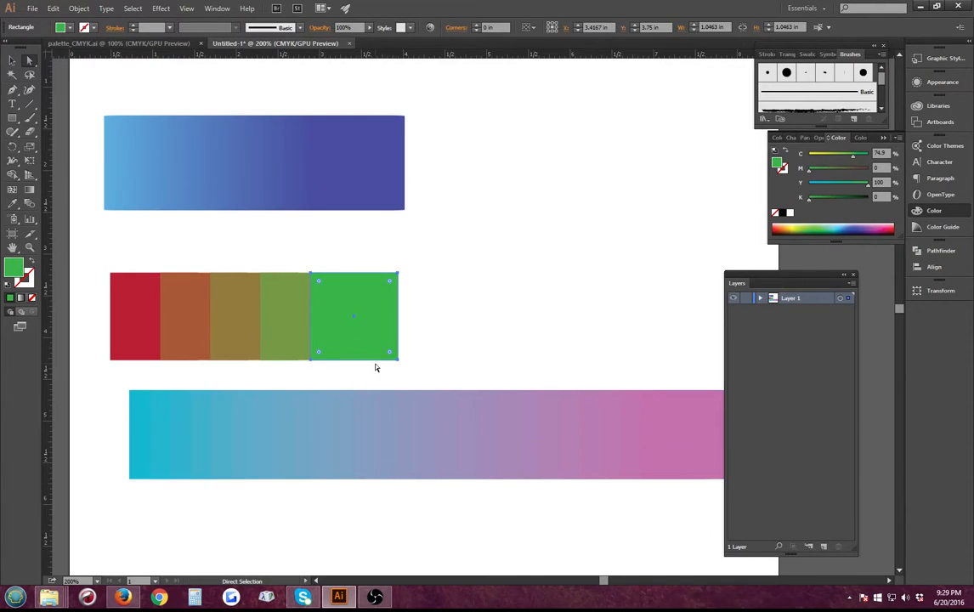
{"action": "key", "text": "v"}
{"action": "left_click", "coordinate": [504, 326]}
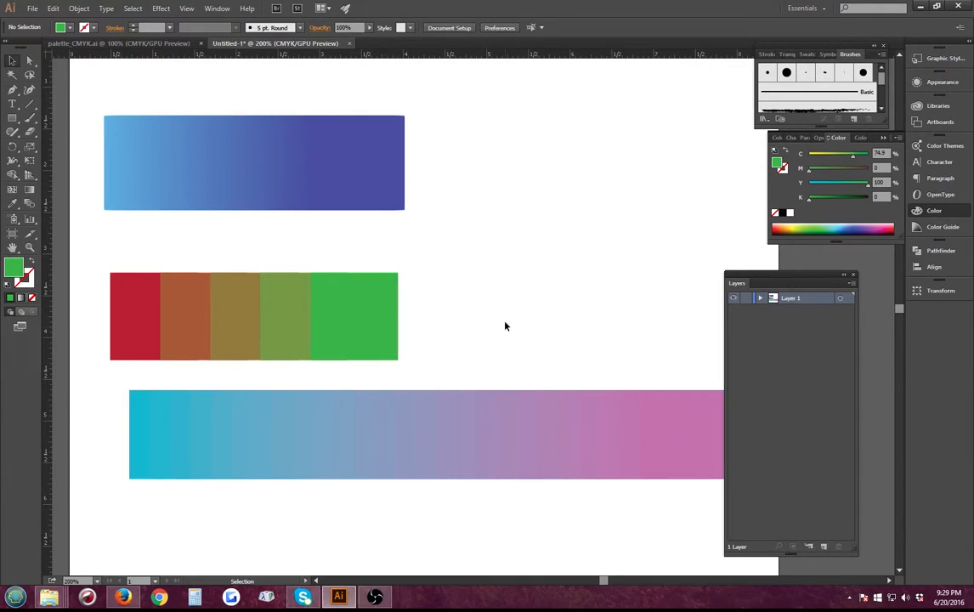
{"action": "left_click_drag", "start_coordinate": [795, 284], "coordinate": [818, 259]}
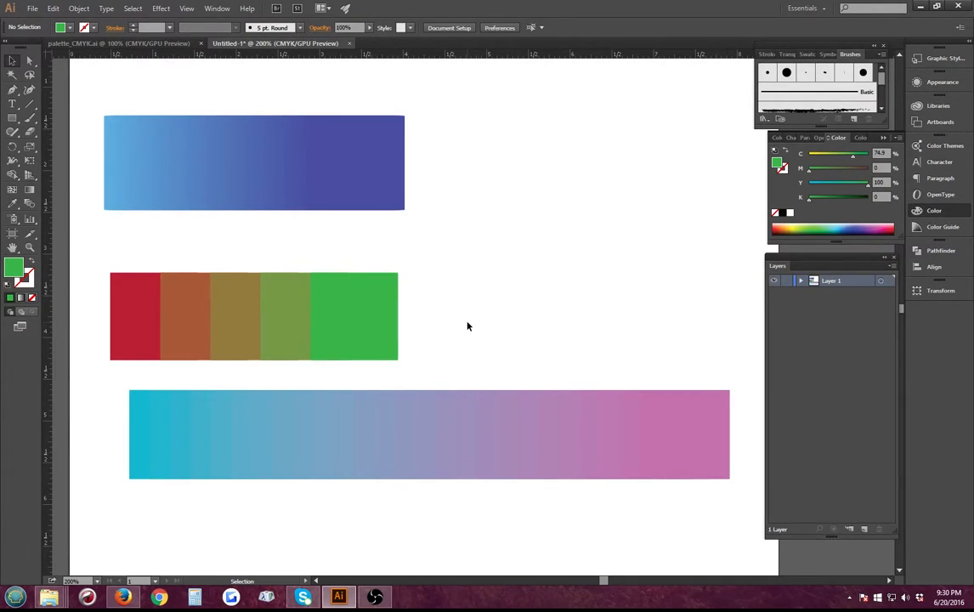
Move the blue blend to the right of the page and rotate it clockwise until it stands nearly vertical
{"action": "left_click", "coordinate": [380, 199]}
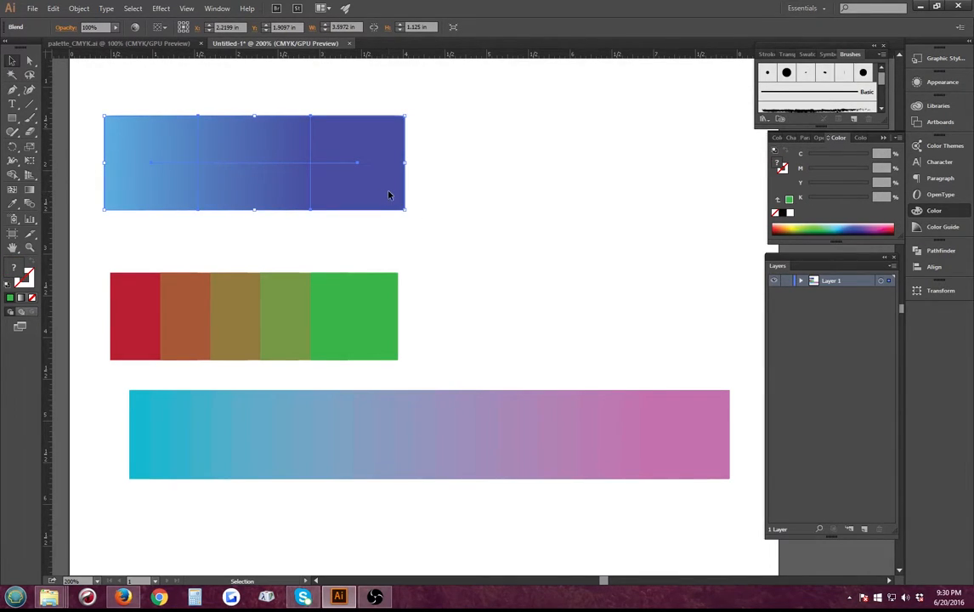
{"action": "left_click_drag", "start_coordinate": [385, 197], "coordinate": [436, 335]}
{"action": "left_click_drag", "start_coordinate": [484, 224], "coordinate": [493, 325]}
{"action": "mouse_move", "coordinate": [546, 369]}
{"action": "left_mouse_down"}
{"action": "mouse_move", "coordinate": [542, 377]}
{"action": "mouse_move", "coordinate": [548, 371]}
{"action": "left_mouse_up"}
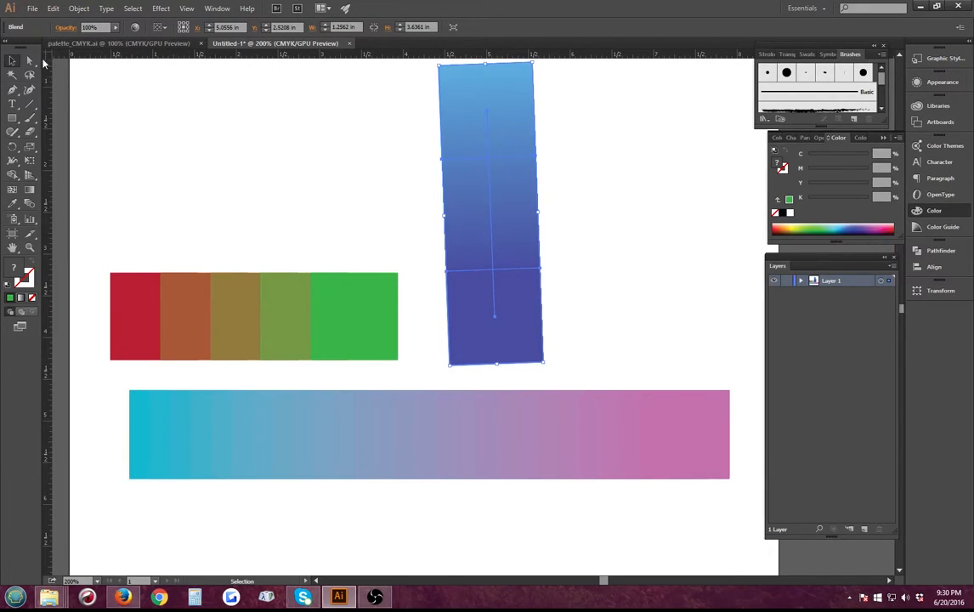
Try to shorten the rotated blue blend by pulling down its spine's upper end, and undo the change
{"action": "left_click", "coordinate": [28, 60]}
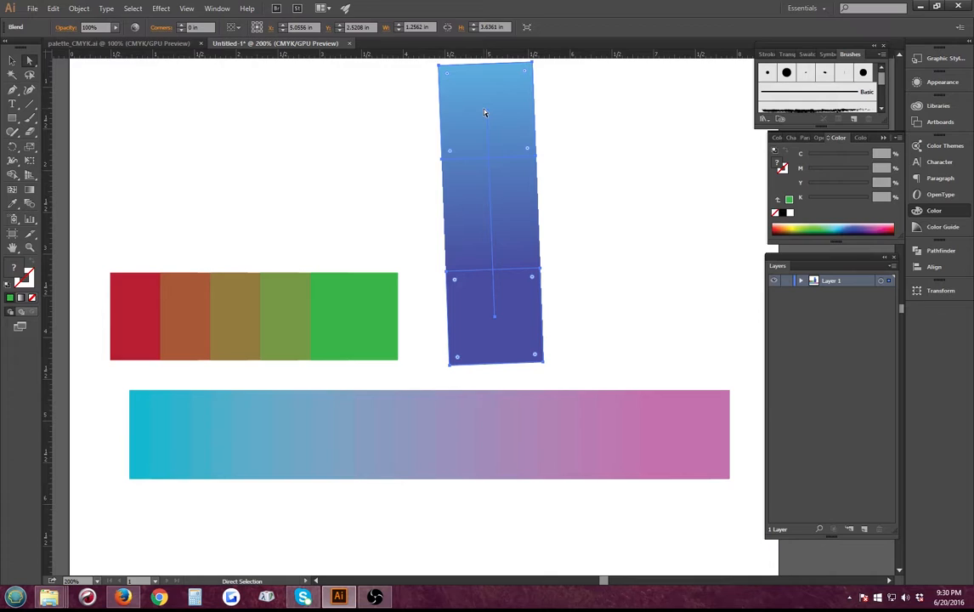
{"action": "left_click_drag", "start_coordinate": [487, 113], "coordinate": [495, 190]}
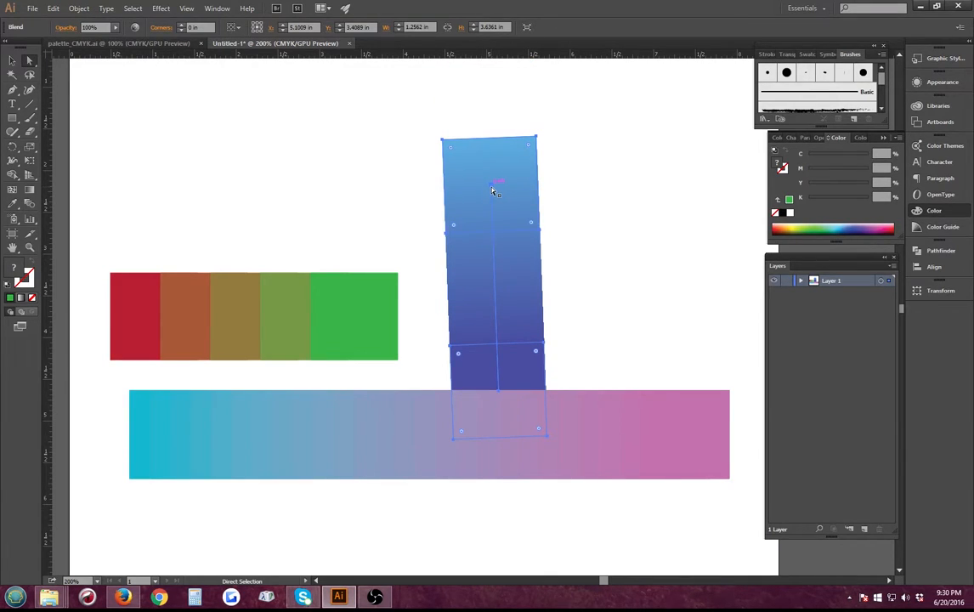
{"action": "key", "text": "ctrl+z"}
Undo the rotation and move of the blue blend
{"action": "left_click", "coordinate": [30, 248]}
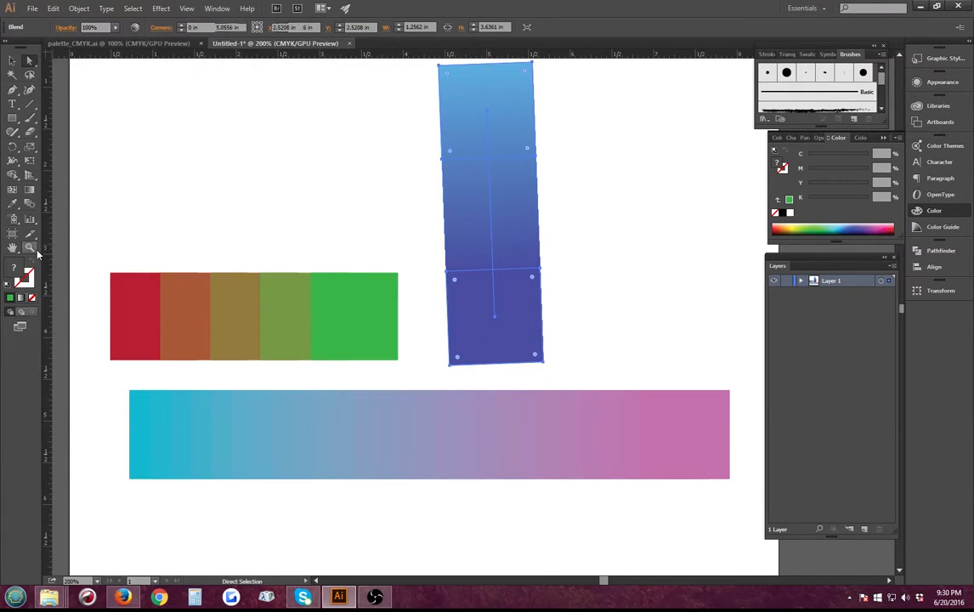
{"action": "left_click", "coordinate": [621, 306], "text": "alt"}
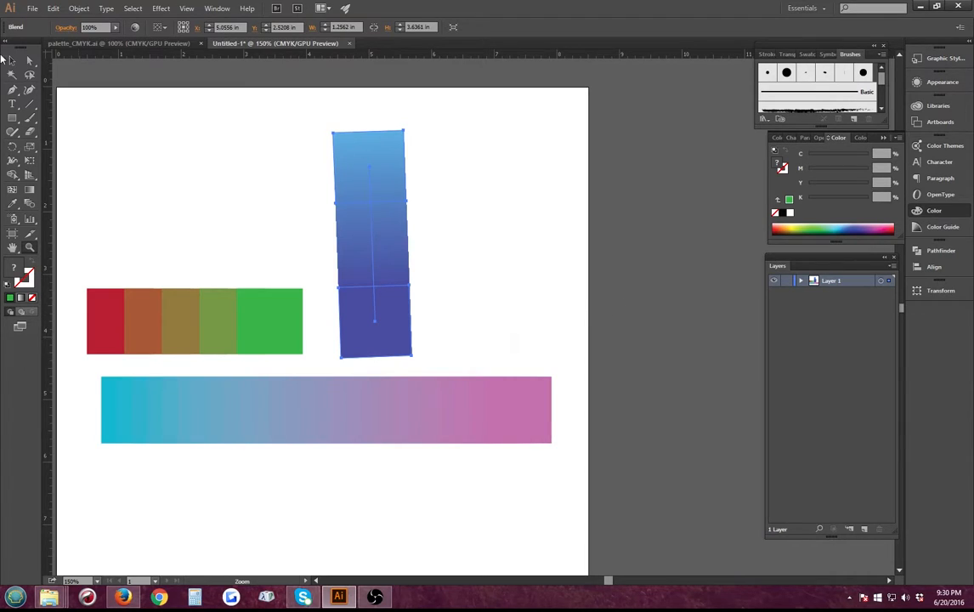
{"action": "left_click", "coordinate": [12, 60]}
{"action": "key", "text": "ctrl+z"}
{"action": "key", "text": "ctrl+z"}
{"action": "key", "text": "ctrl+z"}
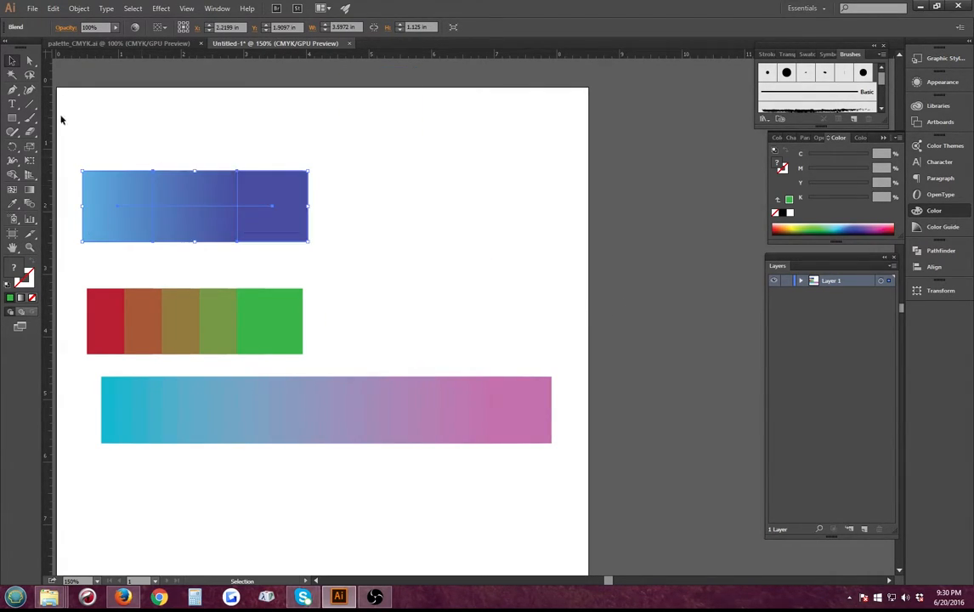
Draw two green squares, about 0.44 in and 0.468 in wide, one below the other in the page's upper right area
{"action": "left_click", "coordinate": [12, 118]}
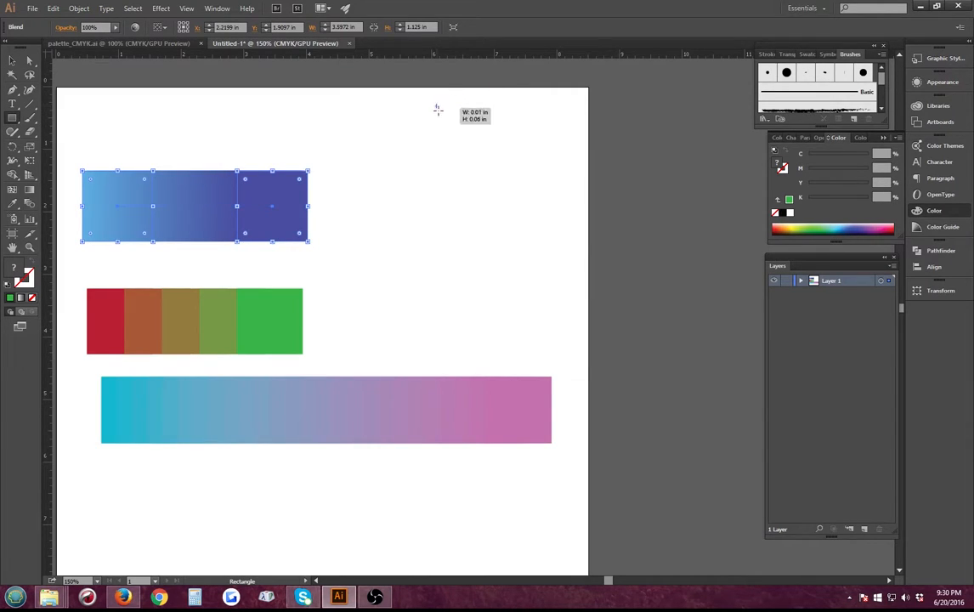
{"action": "left_click_drag", "start_coordinate": [436, 104], "coordinate": [465, 133]}
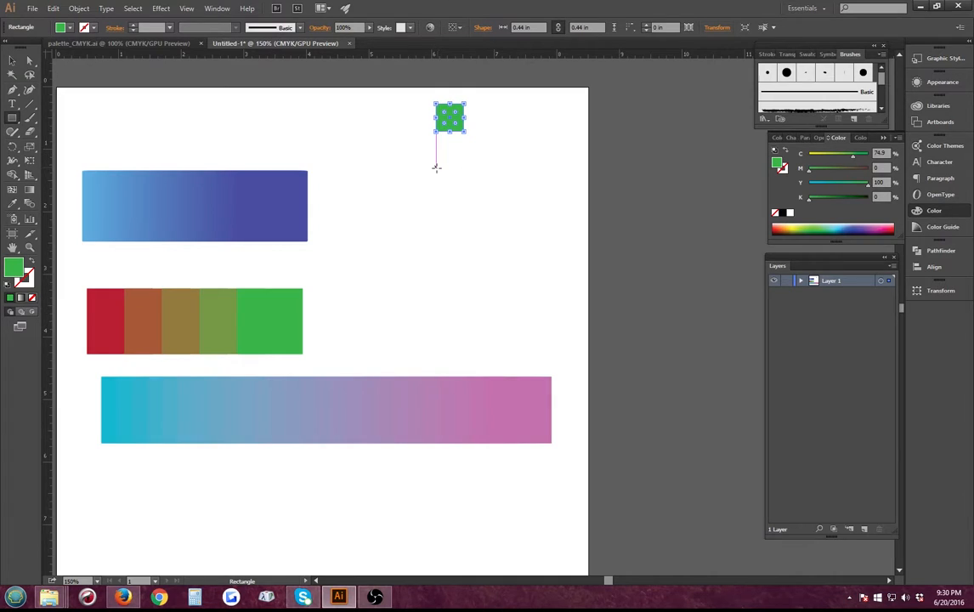
{"action": "left_click_drag", "start_coordinate": [436, 168], "coordinate": [466, 198]}
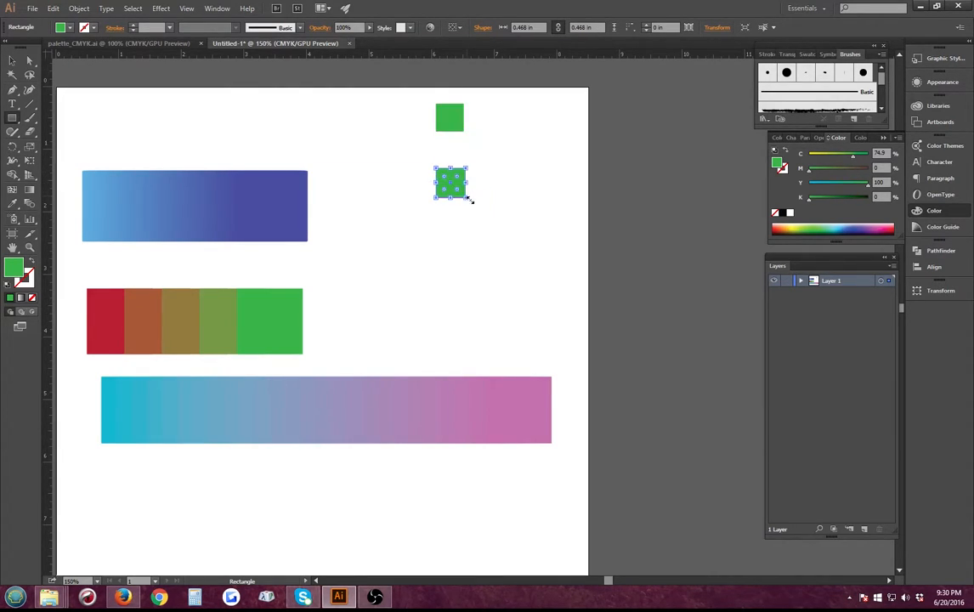
Fill the lower square dark green (C 90.2, M 37.25, Y 87.45, K 34.12) and duplicate it directly below, nudging the copy right
{"action": "left_click", "coordinate": [829, 228]}
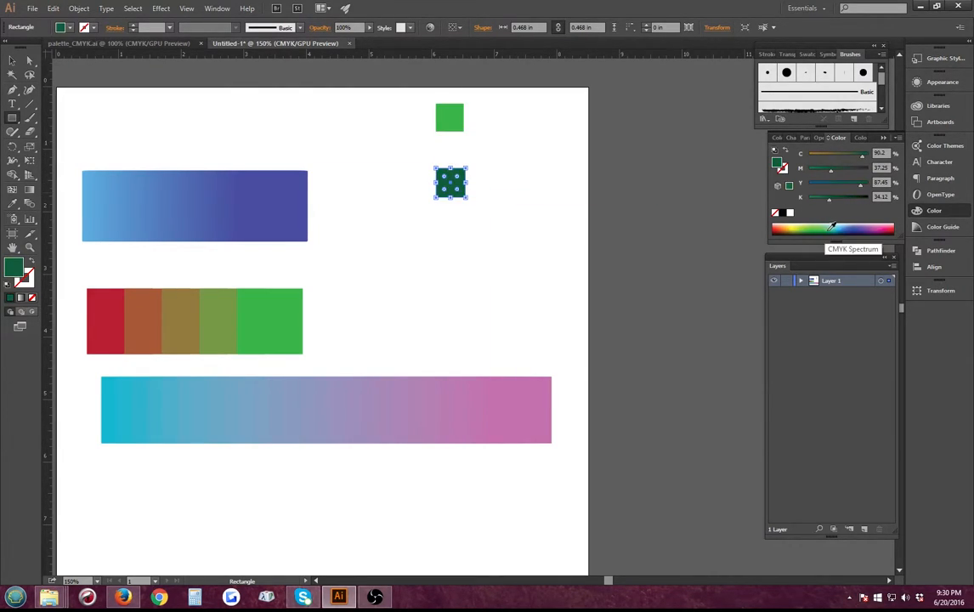
{"action": "left_click", "coordinate": [12, 61]}
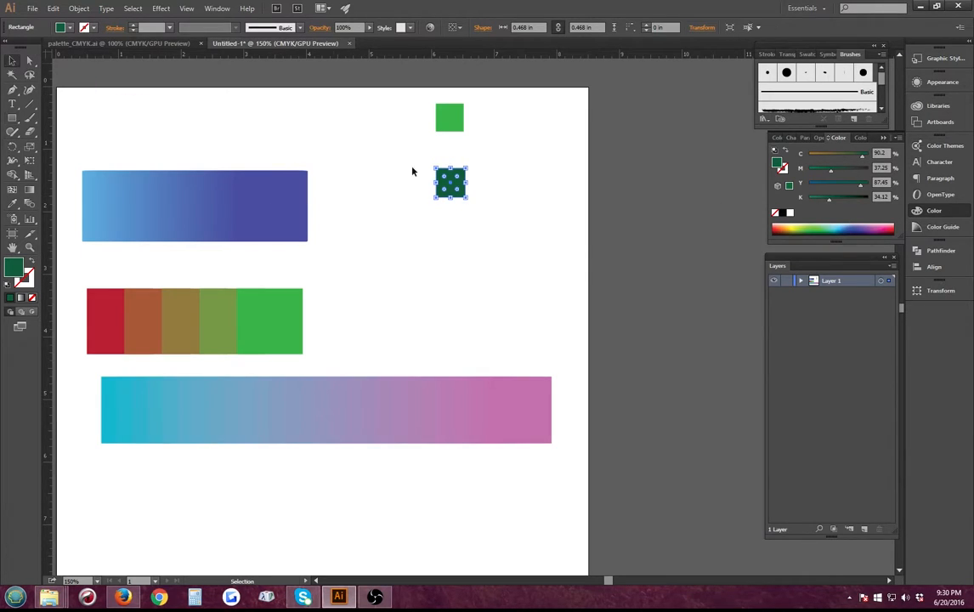
{"action": "left_click_drag", "start_coordinate": [459, 195], "coordinate": [450, 250]}
{"action": "key", "text": "a"}
{"action": "key", "text": "ctrl+z"}
{"action": "left_click_drag", "start_coordinate": [451, 185], "coordinate": [455, 245]}
{"action": "key", "text": "Right"}
{"action": "key", "text": "Right"}
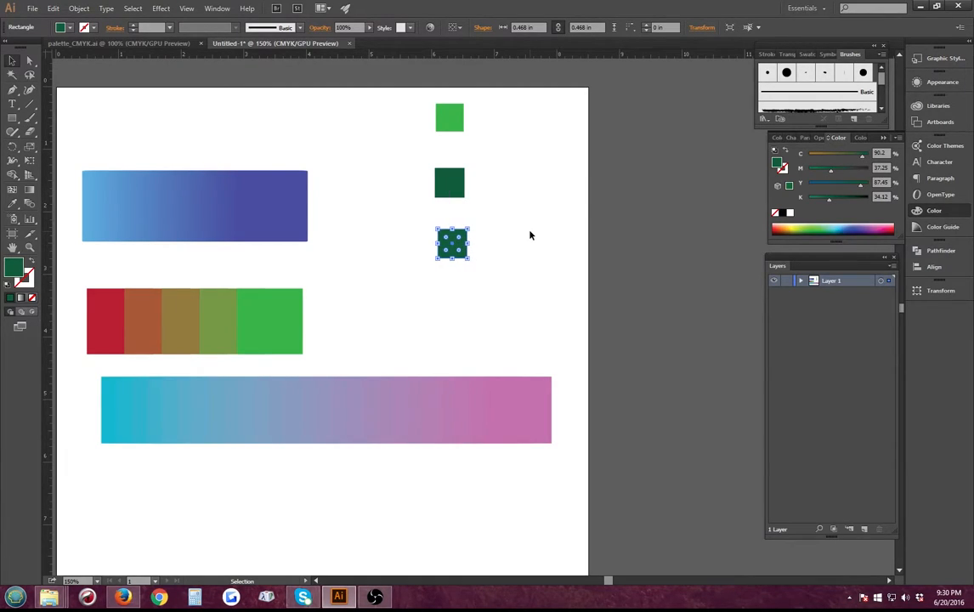
Fill the lowest square in the column crimson (C 12.94, M 100, Y 54.9, K 1.57) and leave it selected
{"action": "left_click", "coordinate": [886, 226]}
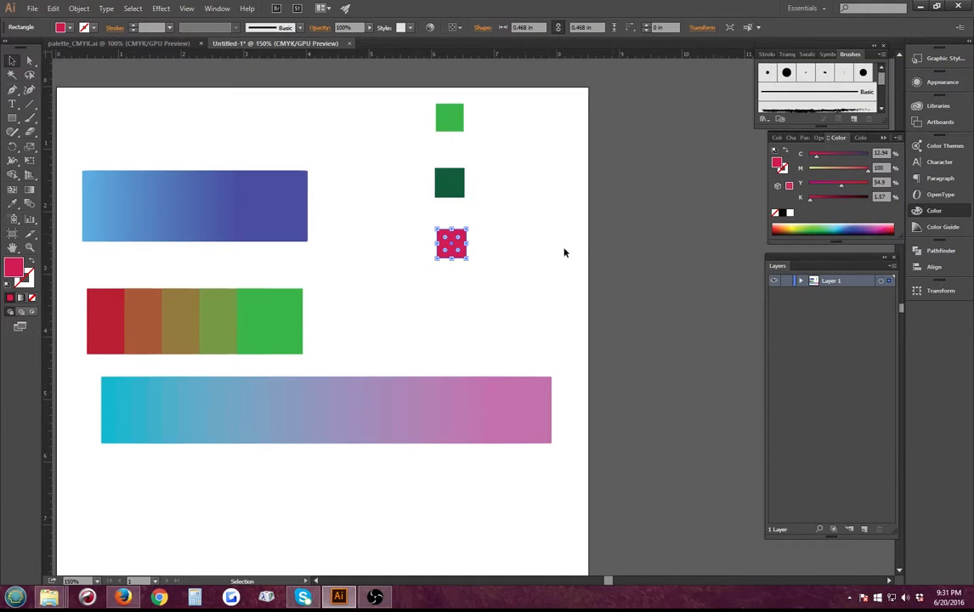
{"action": "left_click", "coordinate": [490, 288]}
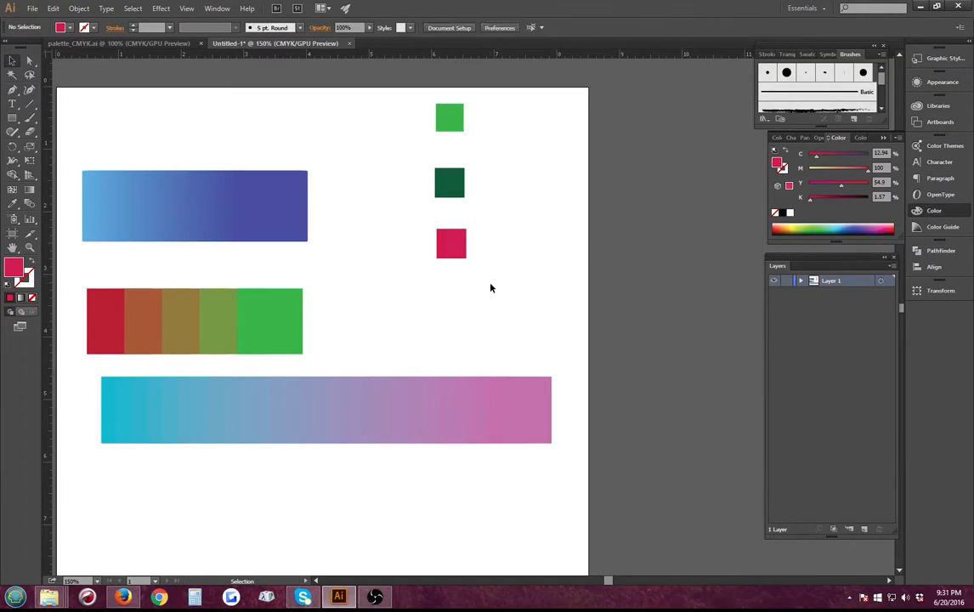
{"action": "left_click", "coordinate": [453, 244]}
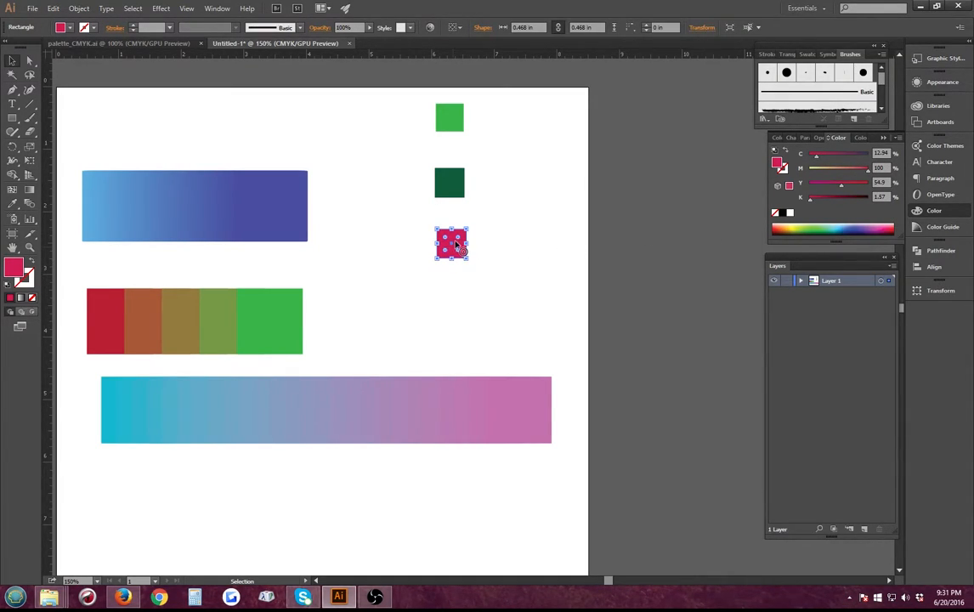
Blend the three stacked squares into one vertical light green, dark green and crimson blend with Smooth Color spacing
{"action": "left_click_drag", "start_coordinate": [492, 291], "coordinate": [389, 103]}
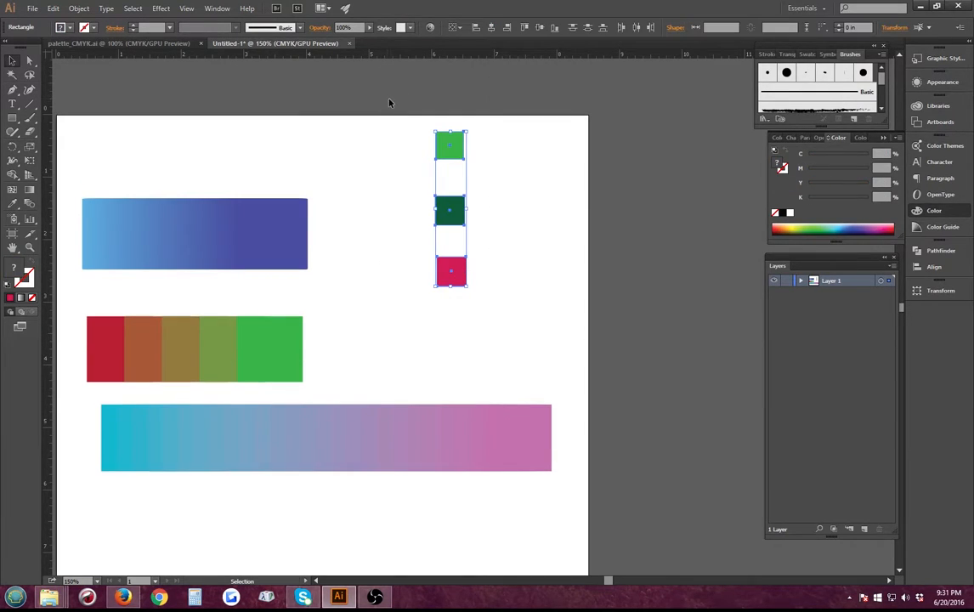
{"action": "left_click", "coordinate": [79, 7]}
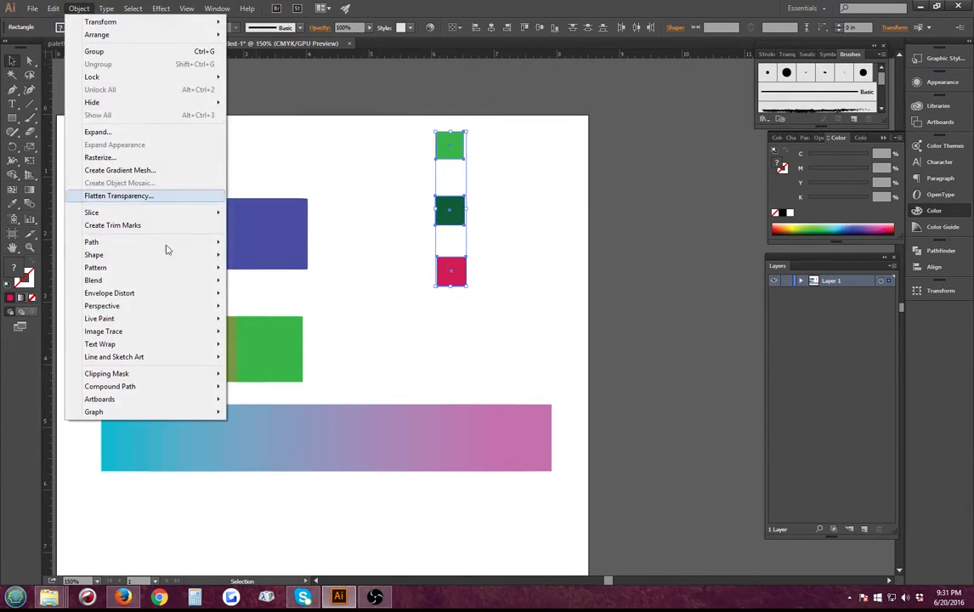
{"action": "mouse_move", "coordinate": [180, 284]}
{"action": "left_click", "coordinate": [268, 310]}
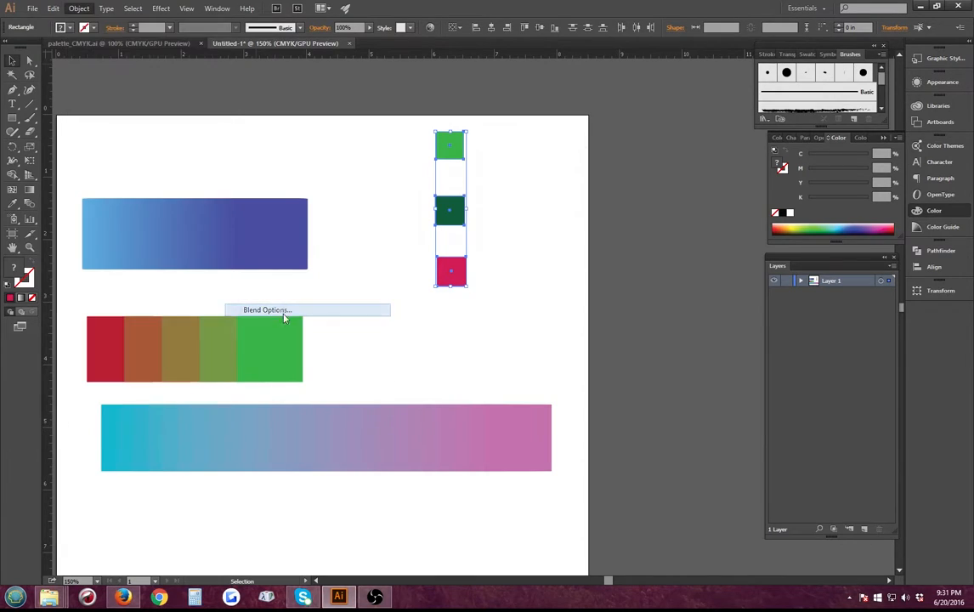
{"action": "left_click", "coordinate": [510, 182]}
{"action": "left_click", "coordinate": [501, 194]}
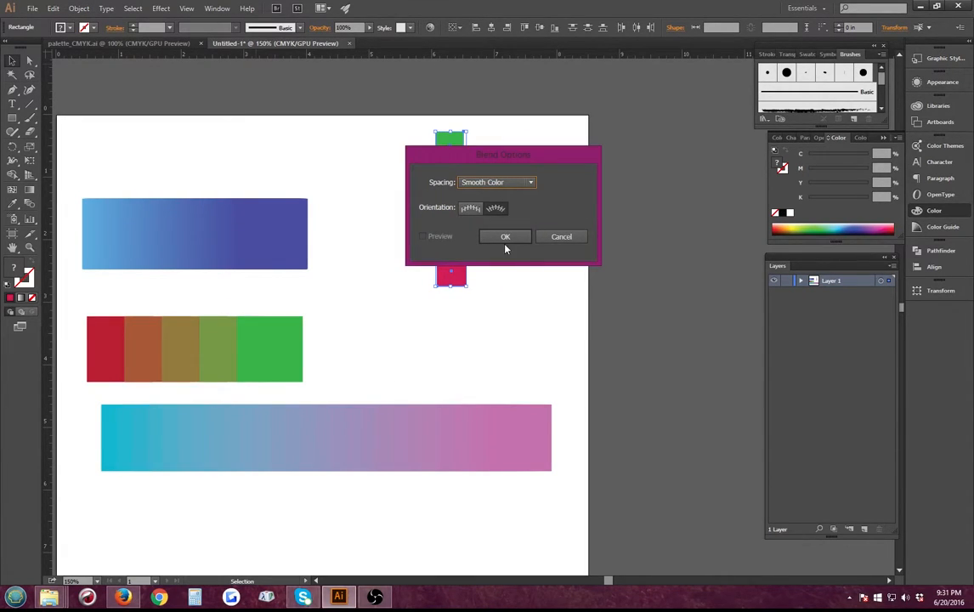
{"action": "left_click", "coordinate": [510, 236]}
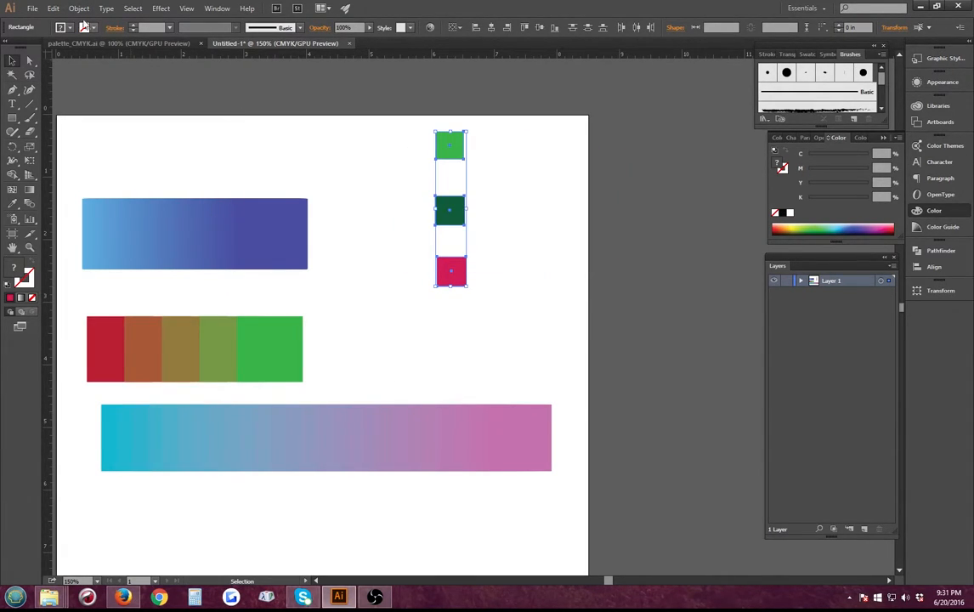
{"action": "left_click", "coordinate": [79, 7]}
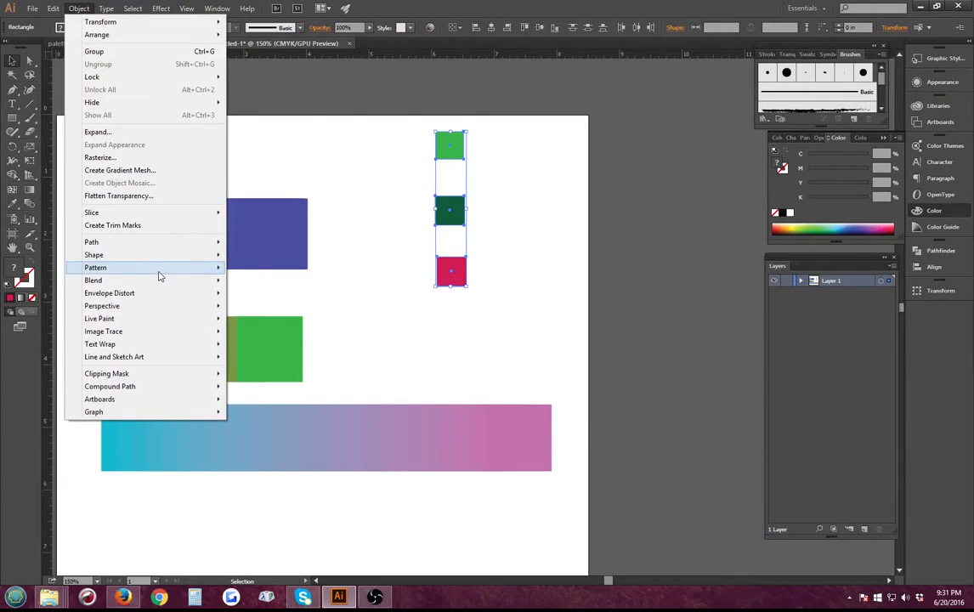
{"action": "mouse_move", "coordinate": [202, 279]}
{"action": "left_click", "coordinate": [238, 282]}
{"action": "left_click", "coordinate": [539, 307]}
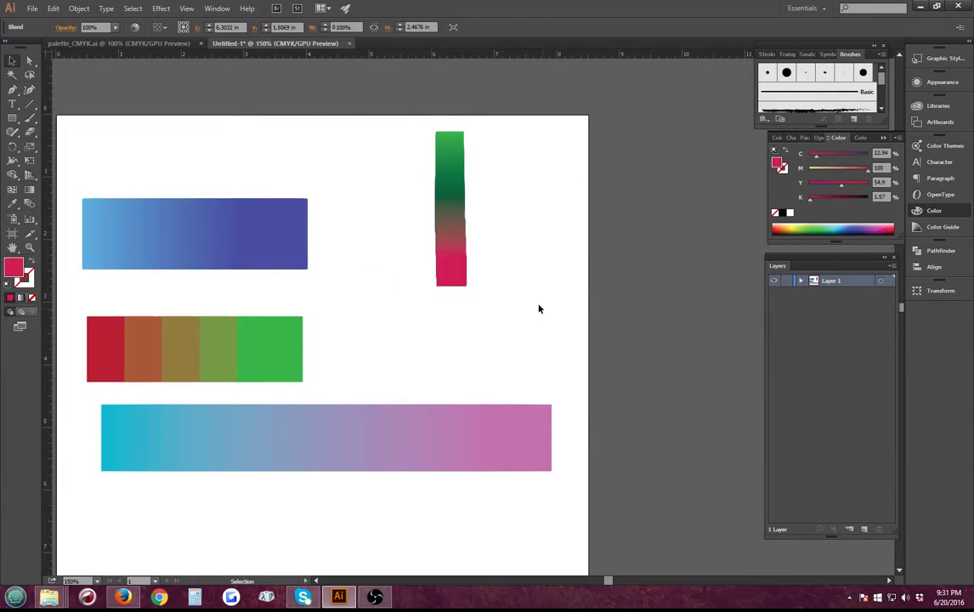
Enlarge the three-colour blend to about 2.52 by 3.34 in and move it down onto the page above the cyan-pink blend
{"action": "left_click", "coordinate": [454, 156]}
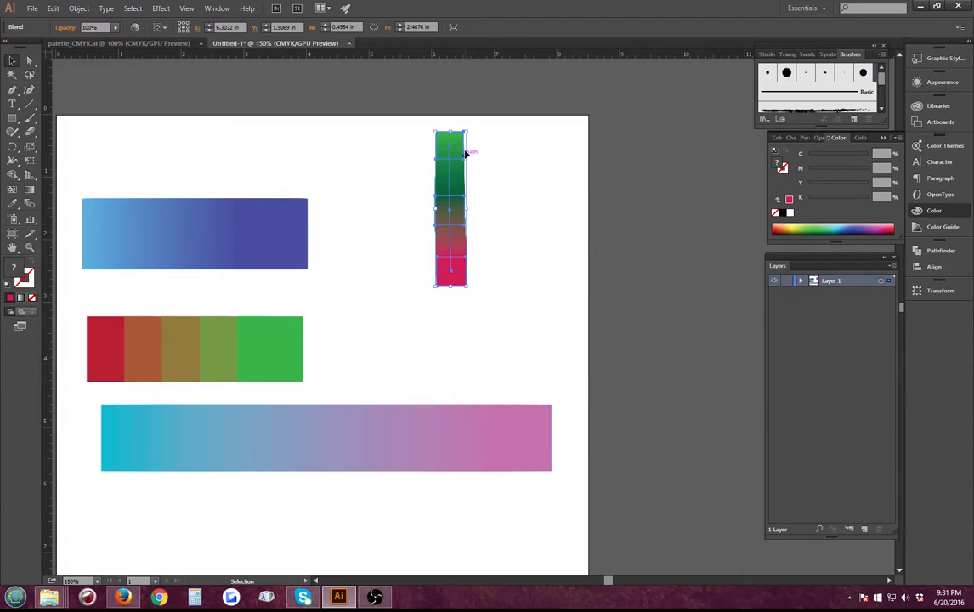
{"action": "left_click_drag", "start_coordinate": [466, 131], "coordinate": [588, 85]}
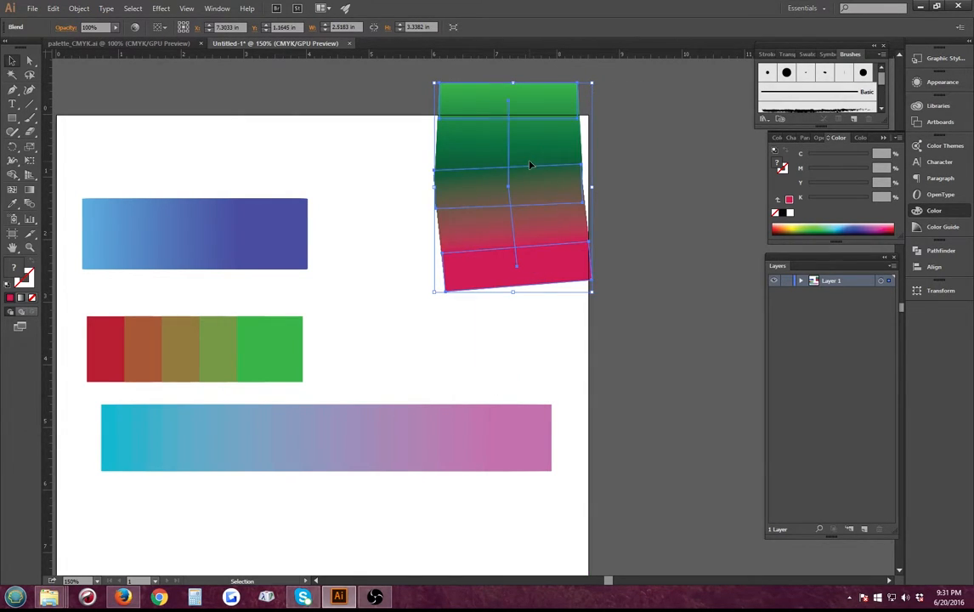
{"action": "left_click_drag", "start_coordinate": [528, 161], "coordinate": [473, 255]}
{"action": "left_click", "coordinate": [547, 296]}
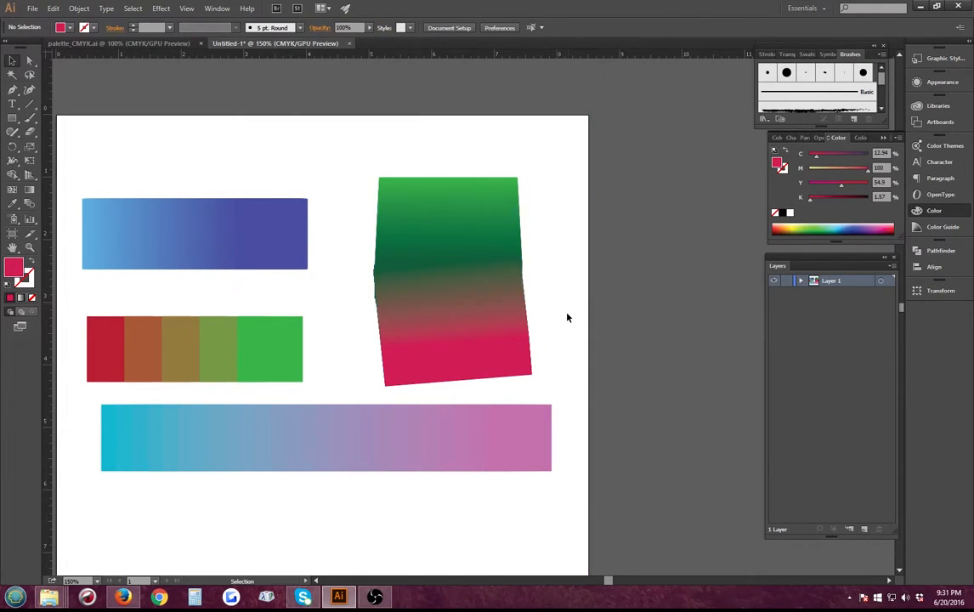
Lengthen the three-colour blend's spine, moving its crimson end down to about Y 6.91 in and its green end above the page
{"action": "left_click", "coordinate": [516, 355]}
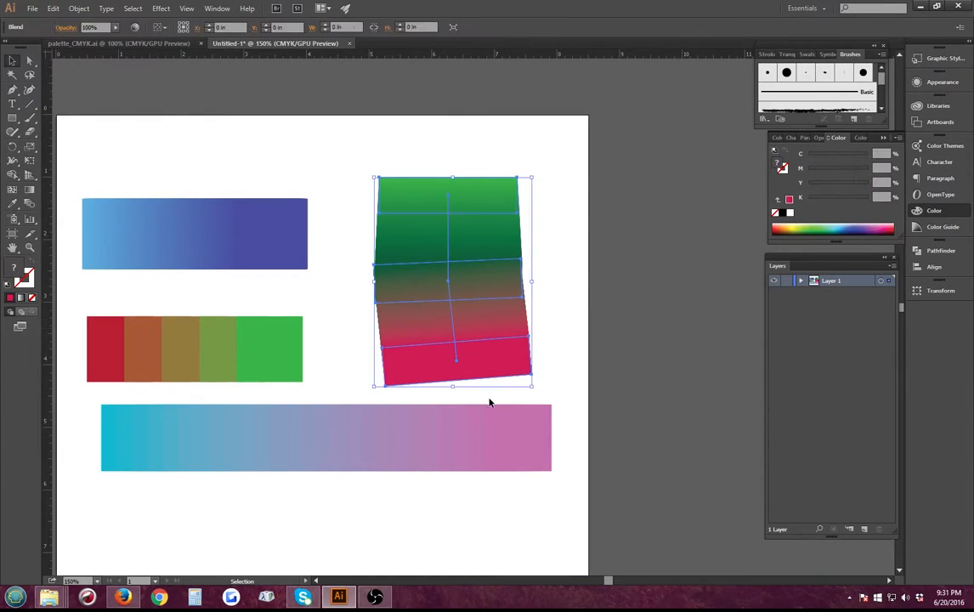
{"action": "left_click", "coordinate": [29, 62]}
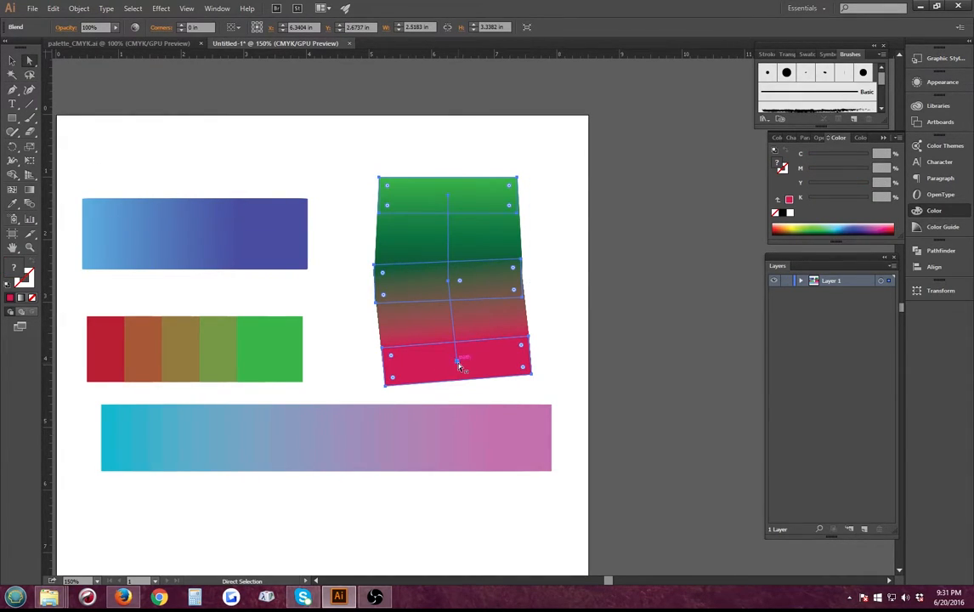
{"action": "left_click_drag", "start_coordinate": [458, 365], "coordinate": [455, 548]}
{"action": "left_click", "coordinate": [449, 198]}
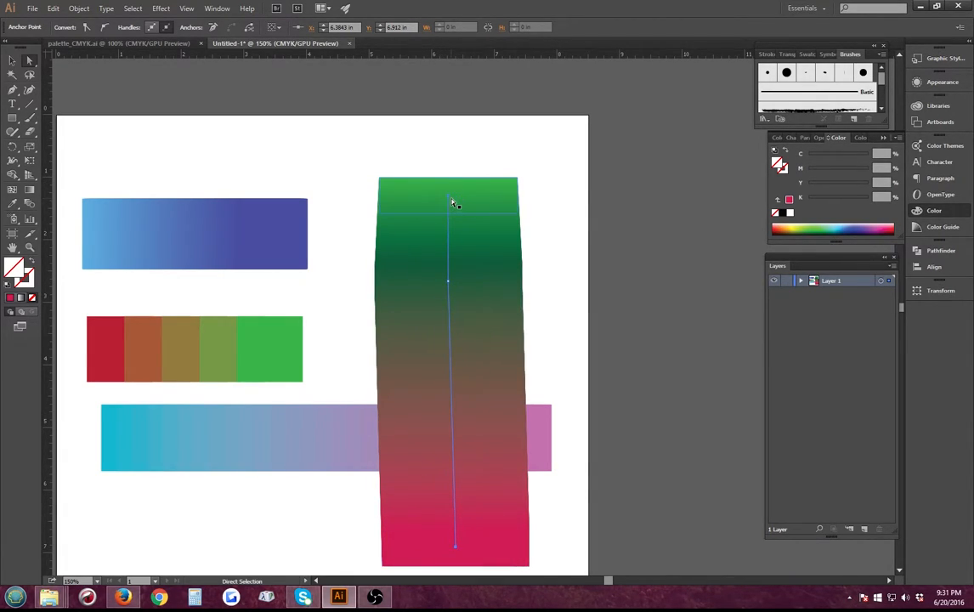
{"action": "left_click_drag", "start_coordinate": [451, 201], "coordinate": [424, 88]}
{"action": "left_click", "coordinate": [629, 294]}
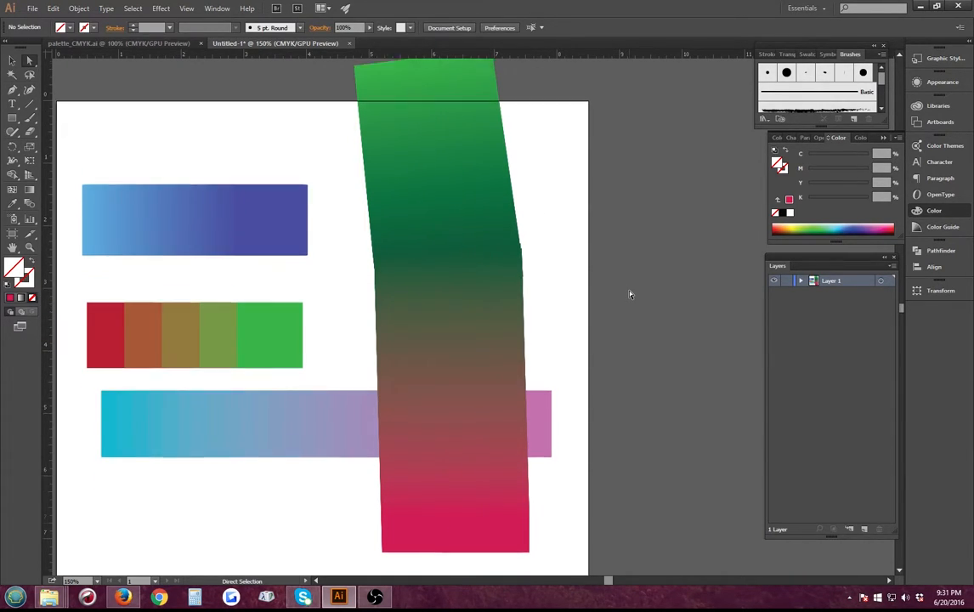
Shorten the green part of the blend by moving the spine's upper end down close to its dark green middle point
{"action": "scroll", "coordinate": [630, 294], "scroll_direction": "up", "scroll_amount": 2}
{"action": "scroll", "coordinate": [595, 271], "scroll_direction": "down", "scroll_amount": 2}
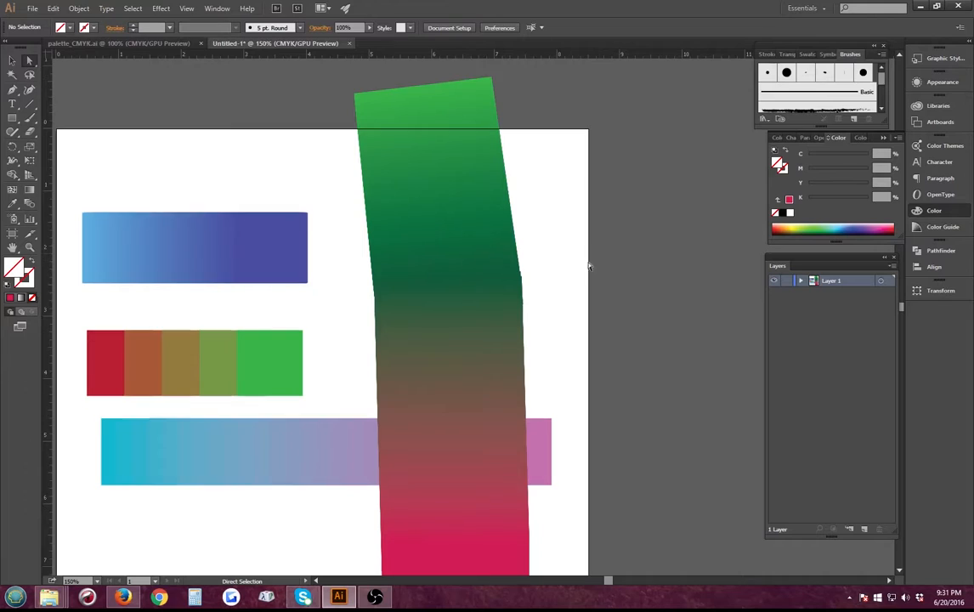
{"action": "scroll", "coordinate": [510, 213], "scroll_direction": "up", "scroll_amount": 2}
{"action": "left_click_drag", "start_coordinate": [426, 136], "coordinate": [448, 289]}
{"action": "left_click", "coordinate": [549, 337]}
{"action": "scroll", "coordinate": [548, 332], "scroll_direction": "down", "scroll_amount": 8}
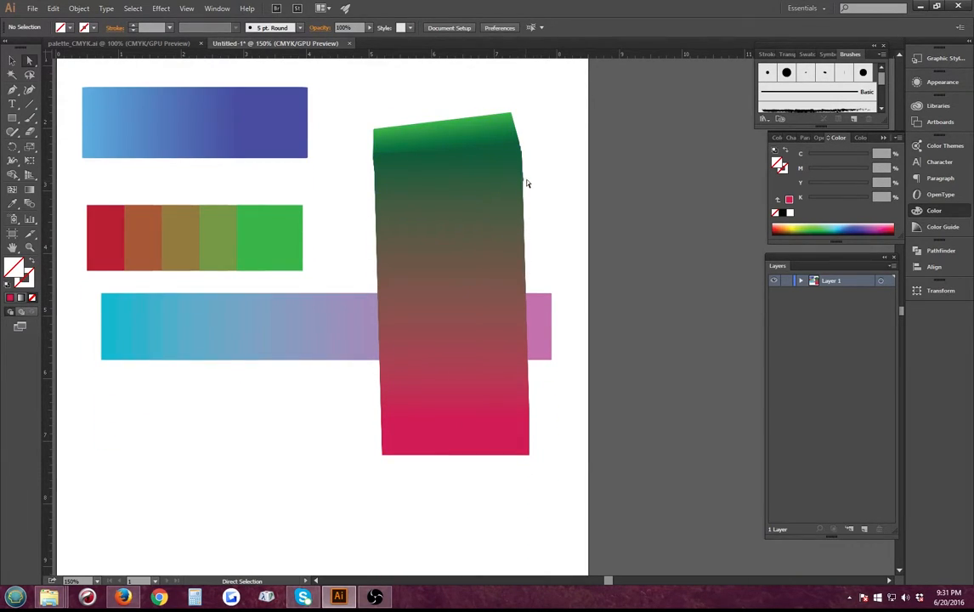
Remove the three-colour vertical blend and all its remaining pieces from the page
{"action": "left_click", "coordinate": [449, 193]}
{"action": "left_click", "coordinate": [12, 61]}
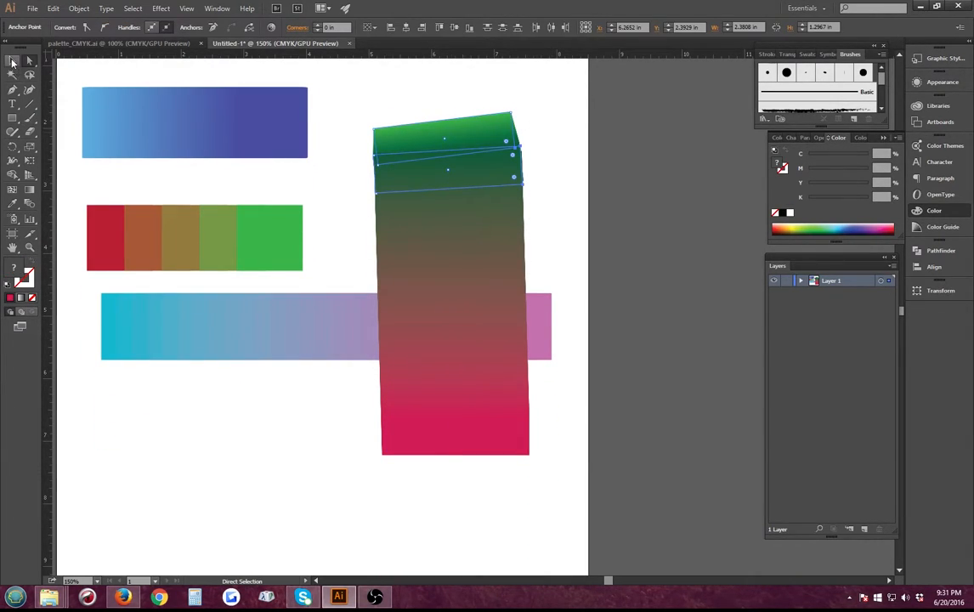
{"action": "key", "text": "ctrl+z"}
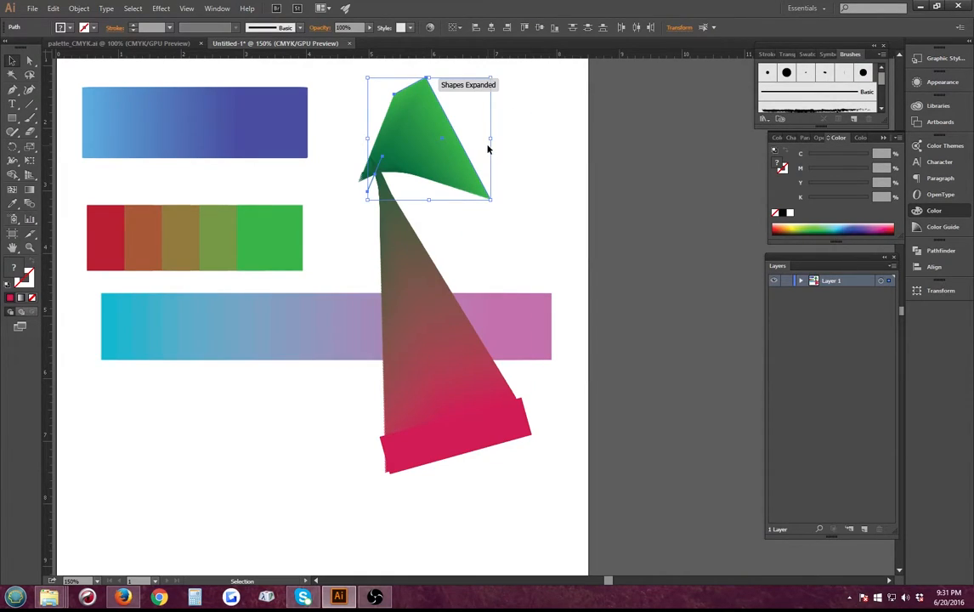
{"action": "key", "text": "ctrl+z"}
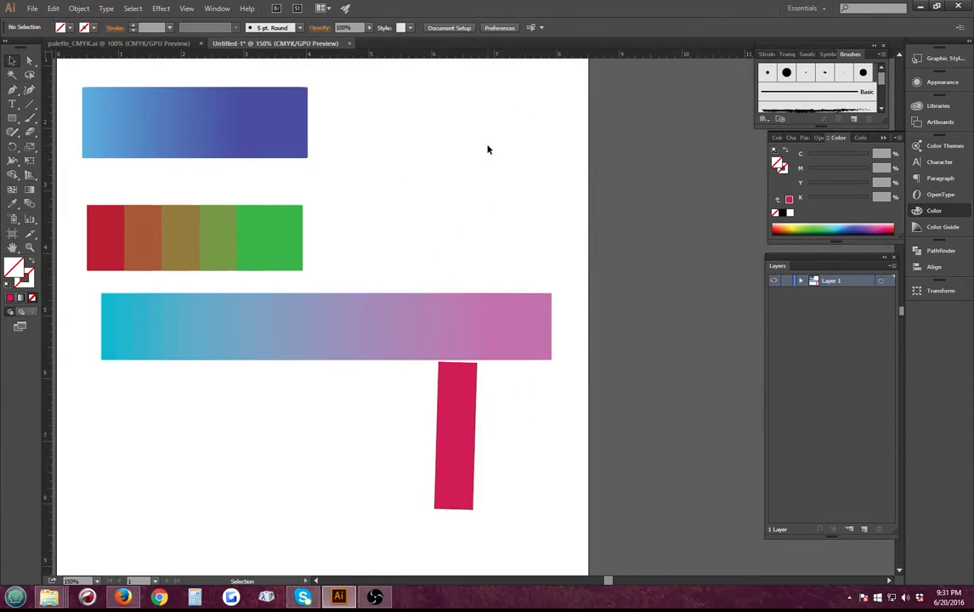
{"action": "key", "text": "ctrl+z"}
{"action": "key", "text": "ctrl+z"}
{"action": "key", "text": "ctrl+z"}
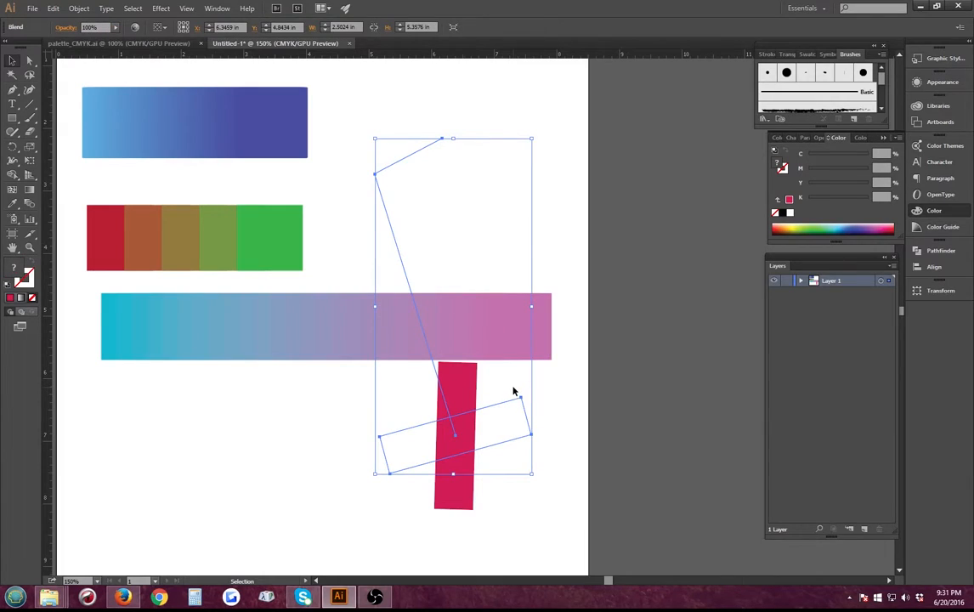
{"action": "scroll", "coordinate": [426, 287], "scroll_direction": "down", "scroll_amount": 2}
{"action": "scroll", "coordinate": [426, 287], "scroll_direction": "up", "scroll_amount": 1}
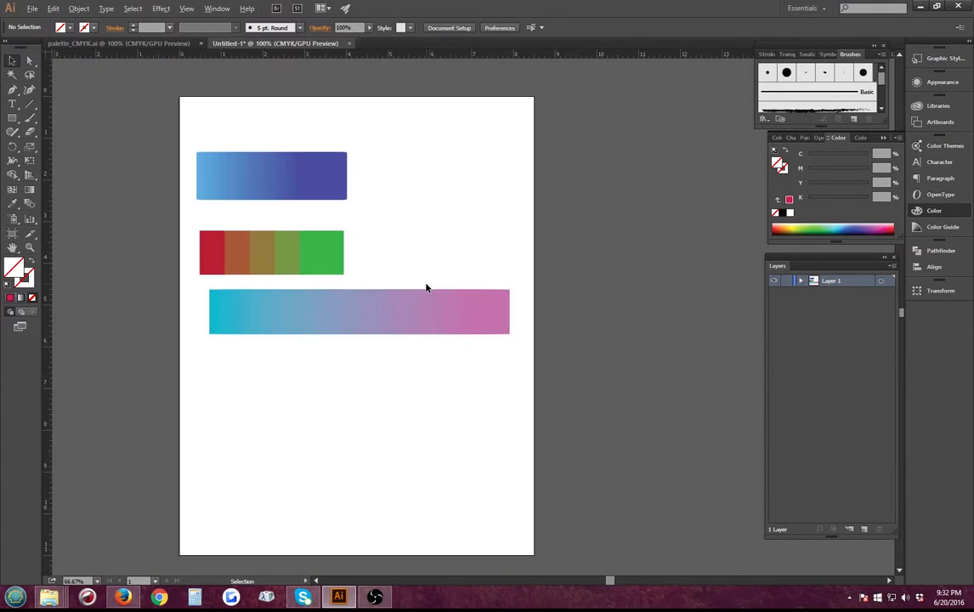
{"action": "scroll", "coordinate": [426, 287], "scroll_direction": "up", "scroll_amount": 1}
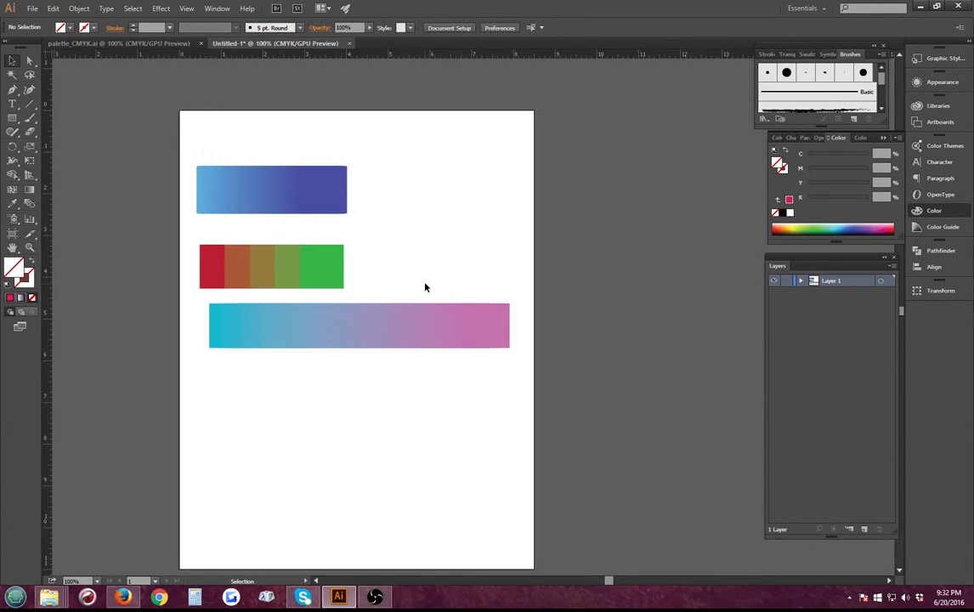
Switch to the palette_CMYK.ai document and examine its rows of blends up close
{"action": "left_click", "coordinate": [155, 43]}
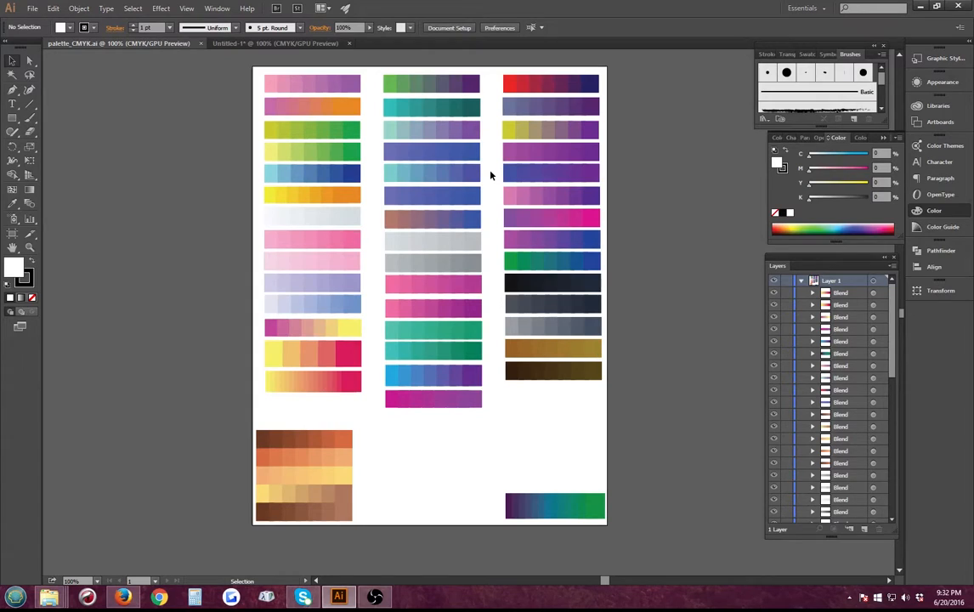
{"action": "left_click", "coordinate": [28, 248]}
{"action": "left_click_drag", "start_coordinate": [260, 143], "coordinate": [436, 253]}
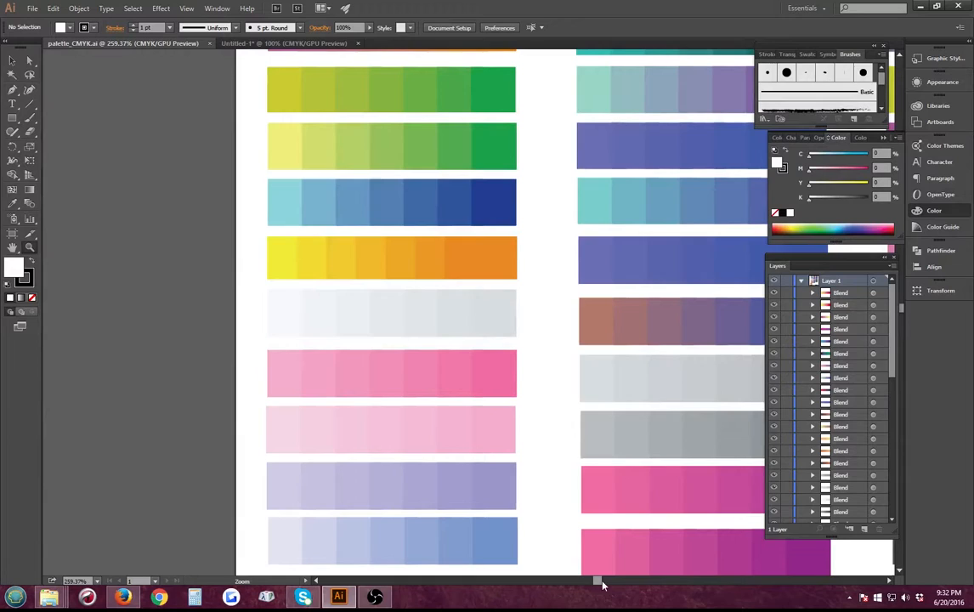
{"action": "left_click_drag", "start_coordinate": [601, 584], "coordinate": [607, 579]}
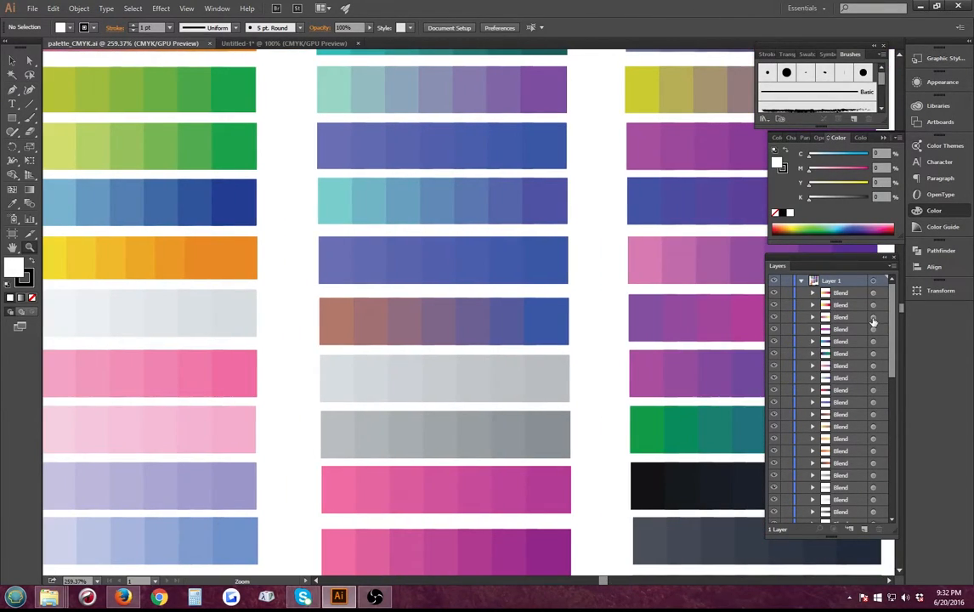
Collapse the floating Layers, Color and Brushes panel groups, and dock Layers and the Brushes group beneath Transform
{"action": "left_click", "coordinate": [885, 257]}
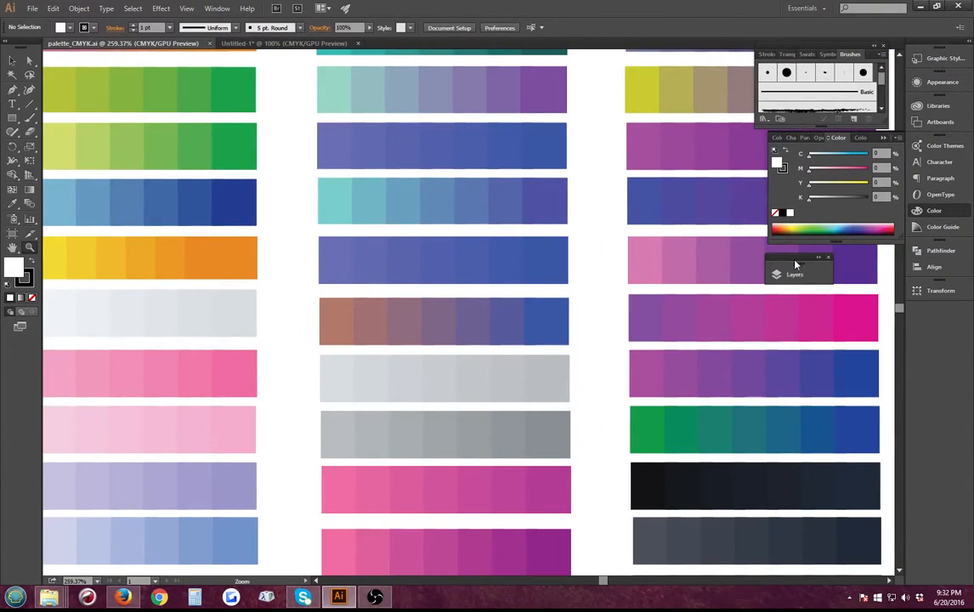
{"action": "left_click_drag", "start_coordinate": [796, 264], "coordinate": [933, 326]}
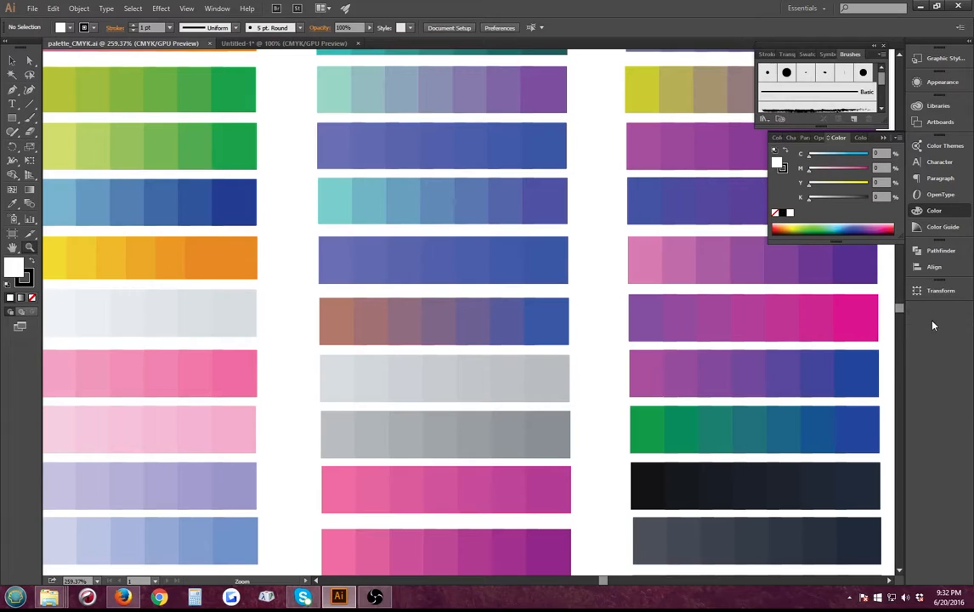
{"action": "left_click", "coordinate": [882, 139]}
{"action": "mouse_move", "coordinate": [849, 49]}
{"action": "left_mouse_down"}
{"action": "mouse_move", "coordinate": [963, 361]}
{"action": "mouse_move", "coordinate": [959, 330]}
{"action": "mouse_move", "coordinate": [943, 327]}
{"action": "left_mouse_up"}
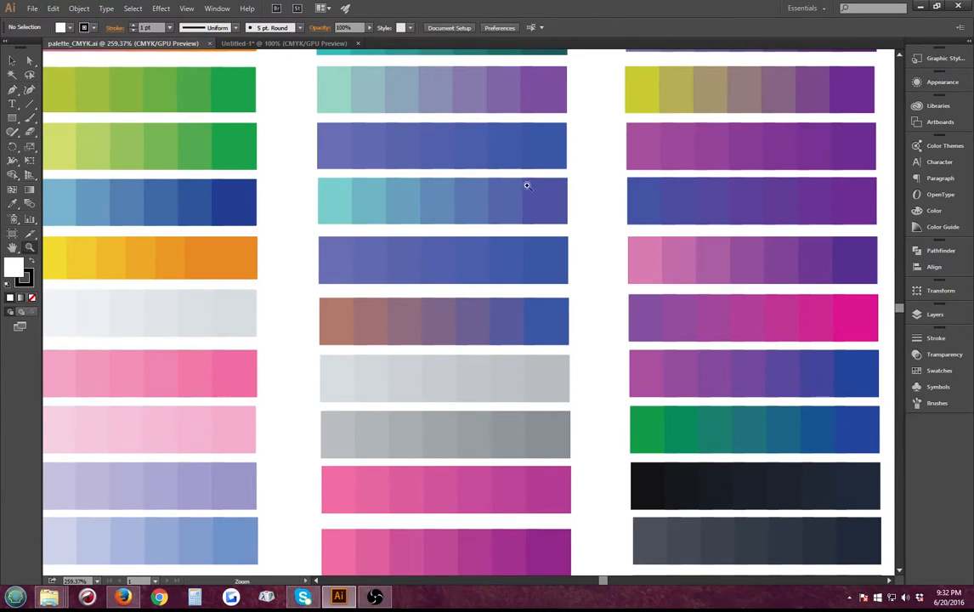
Examine the individual colour steps of the yellow-to-green blends in the palette's first column at 600% zoom
{"action": "left_click", "coordinate": [12, 60]}
{"action": "scroll", "coordinate": [362, 215], "scroll_direction": "up", "scroll_amount": 1}
{"action": "left_click", "coordinate": [216, 113]}
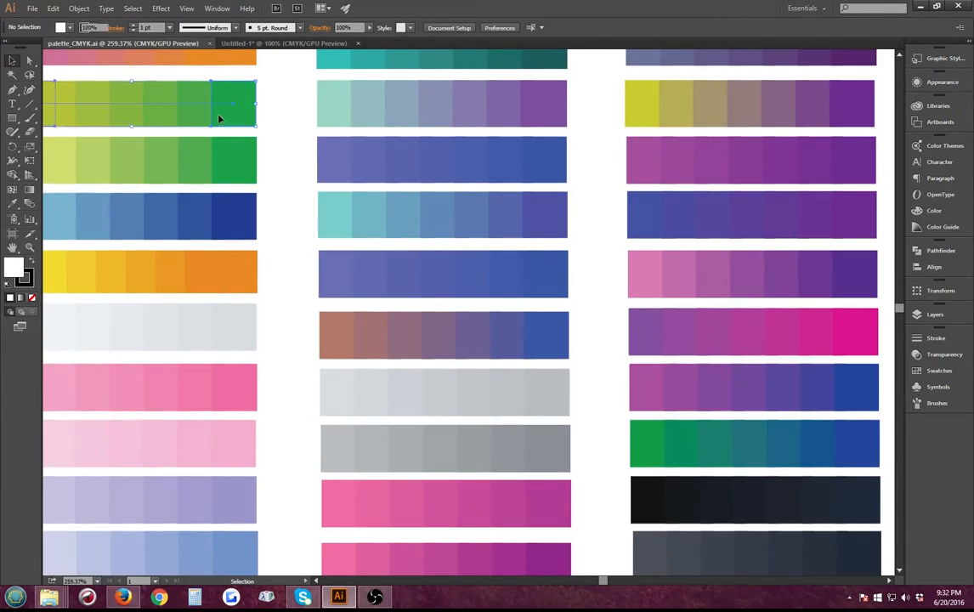
{"action": "scroll", "coordinate": [597, 579], "scroll_direction": "left", "scroll_amount": 4}
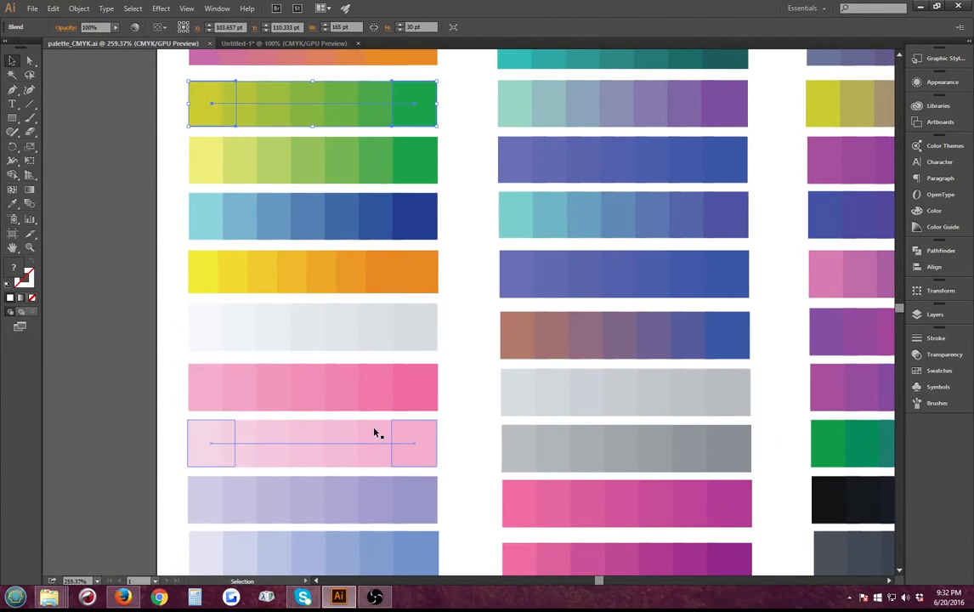
{"action": "left_click", "coordinate": [132, 220]}
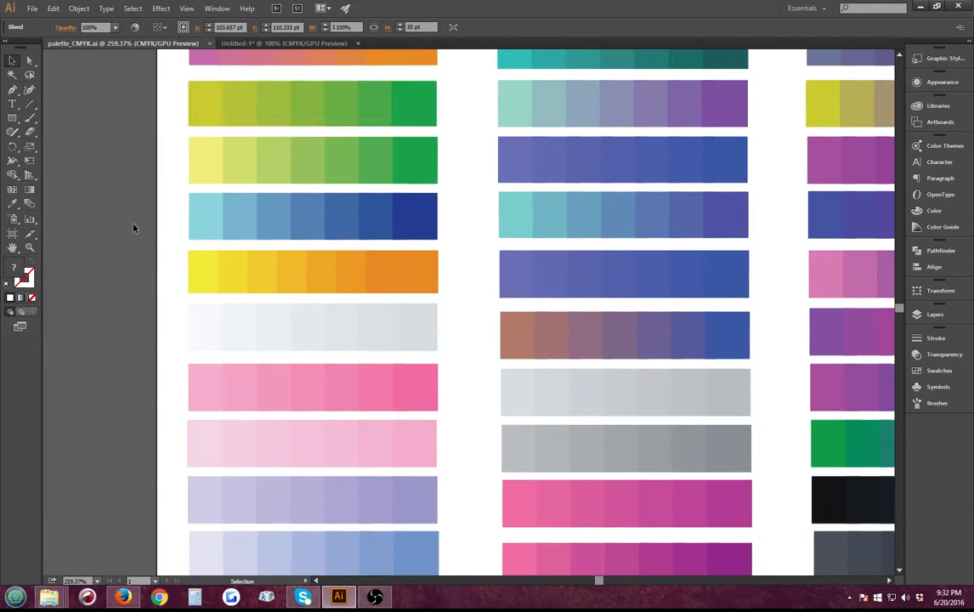
{"action": "left_click_drag", "start_coordinate": [185, 63], "coordinate": [442, 132]}
{"action": "scroll", "coordinate": [469, 177], "scroll_direction": "up", "scroll_amount": 1}
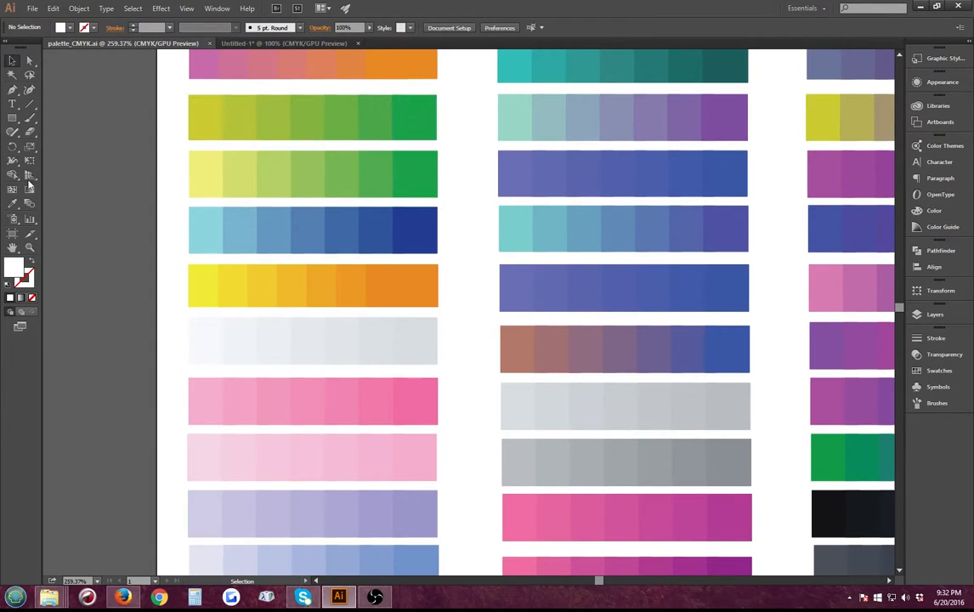
{"action": "left_click", "coordinate": [30, 248]}
{"action": "left_click_drag", "start_coordinate": [332, 123], "coordinate": [344, 154]}
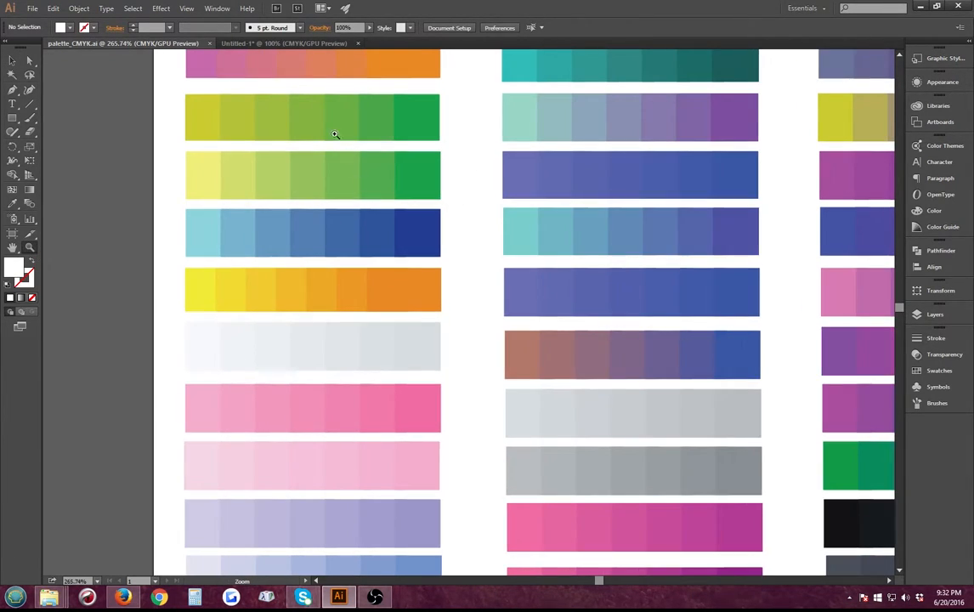
{"action": "left_click", "coordinate": [337, 135]}
{"action": "left_click", "coordinate": [488, 298]}
{"action": "left_click", "coordinate": [488, 298]}
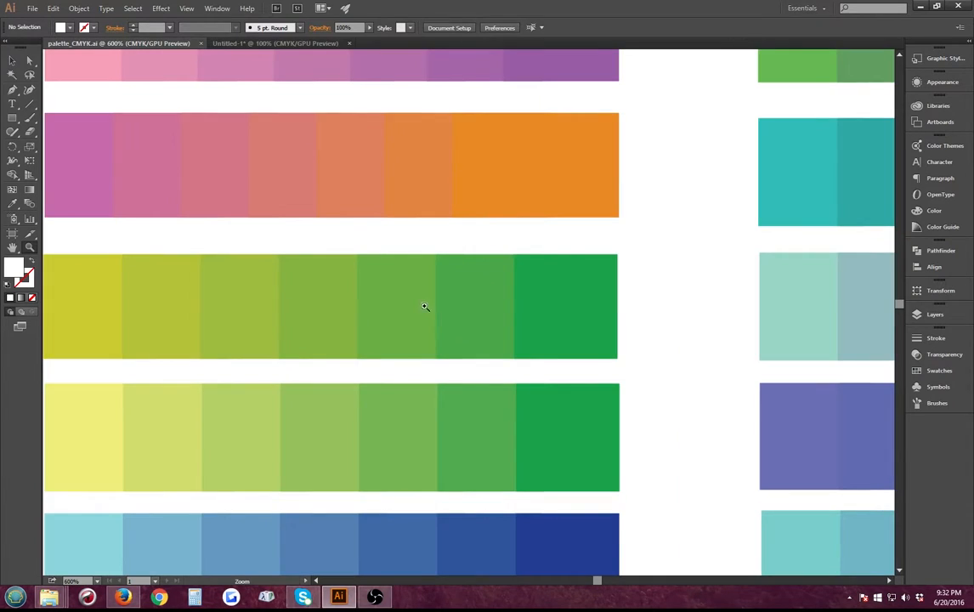
{"action": "left_click_drag", "start_coordinate": [595, 581], "coordinate": [595, 581]}
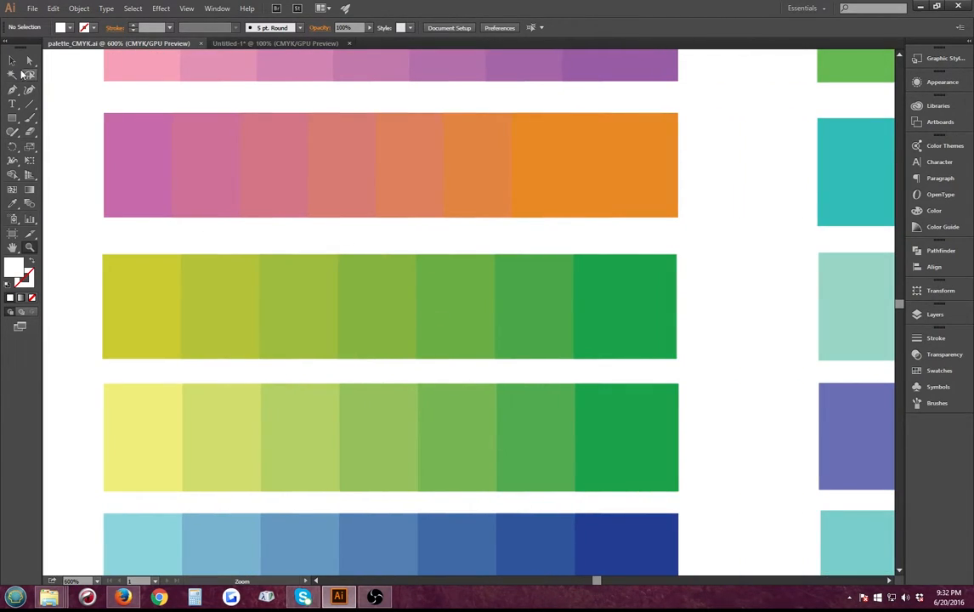
Check the blend spine of the darker yellow-to-green row in the first column, then view the whole palette at 100%
{"action": "key", "text": "v"}
{"action": "left_click", "coordinate": [317, 325]}
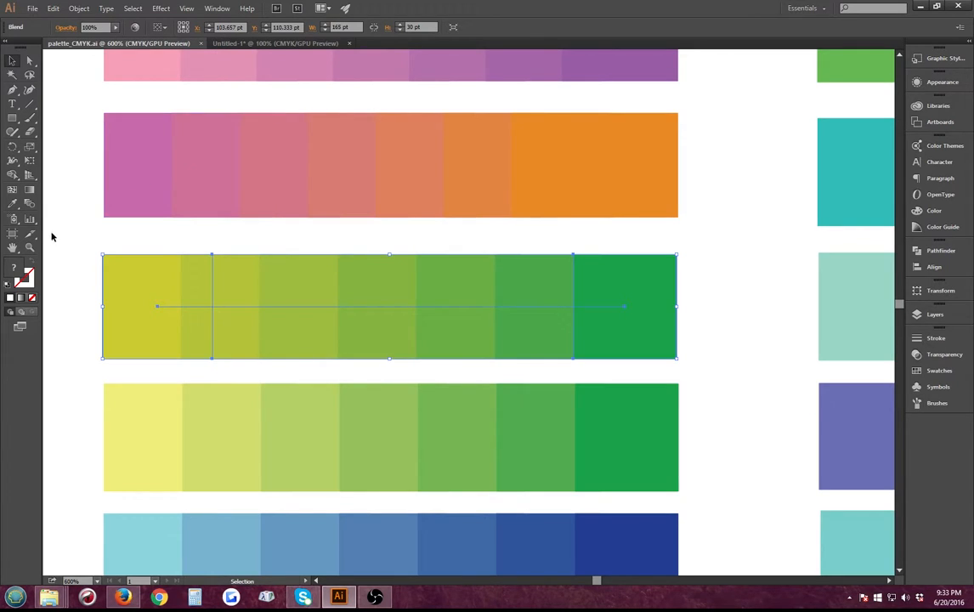
{"action": "left_click", "coordinate": [31, 249]}
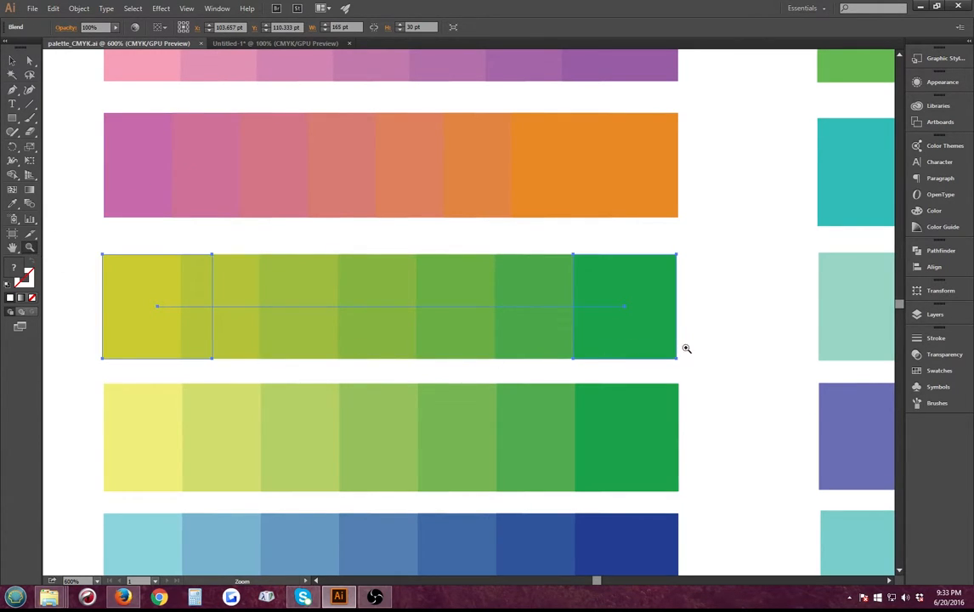
{"action": "left_click", "coordinate": [729, 343], "text": "alt"}
{"action": "left_click", "coordinate": [711, 352], "text": "alt"}
{"action": "left_click", "coordinate": [603, 369], "text": "alt"}
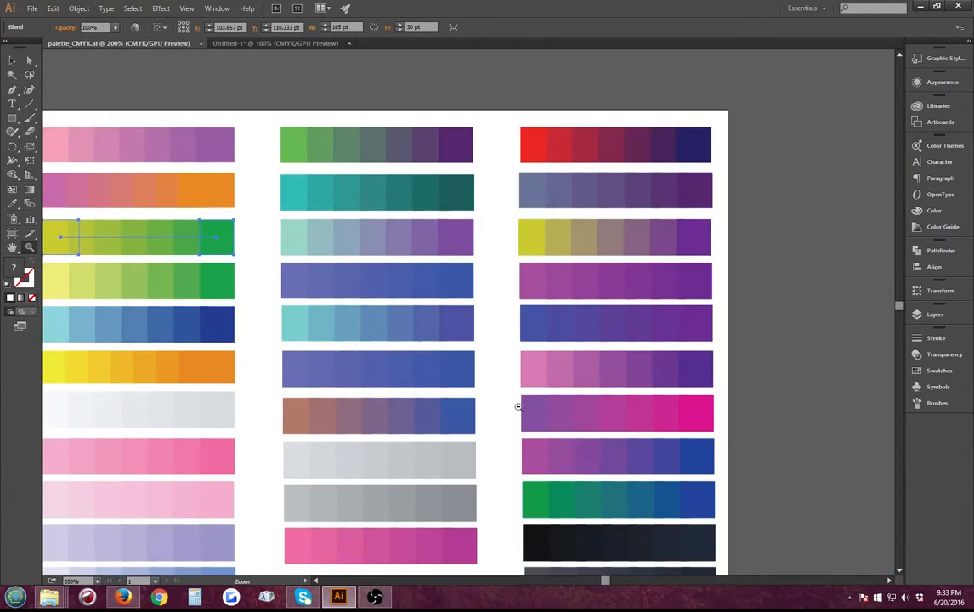
{"action": "left_click", "coordinate": [514, 401], "text": "alt"}
{"action": "left_click", "coordinate": [492, 412], "text": "alt"}
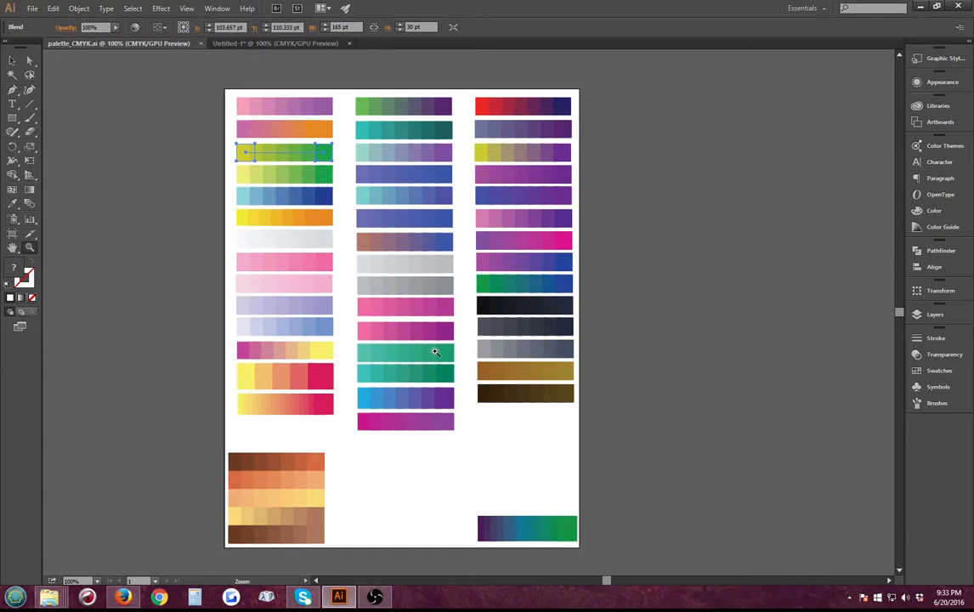
Show the rulers and select the light yellow-to-green blend, the fourth row of the first column
{"action": "left_click", "coordinate": [12, 60]}
{"action": "left_click", "coordinate": [180, 146]}
{"action": "left_click", "coordinate": [262, 174]}
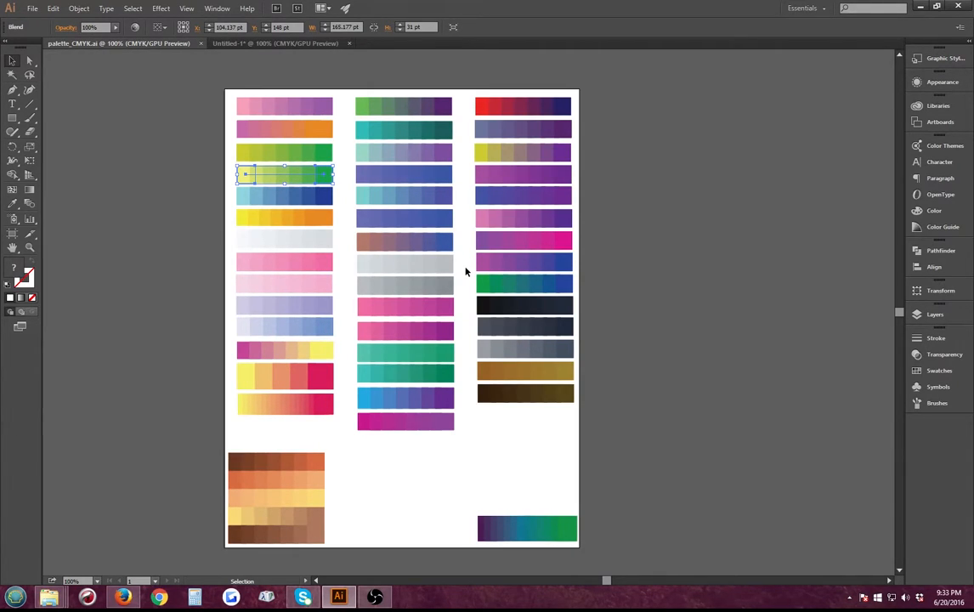
{"action": "key", "text": "ctrl+r"}
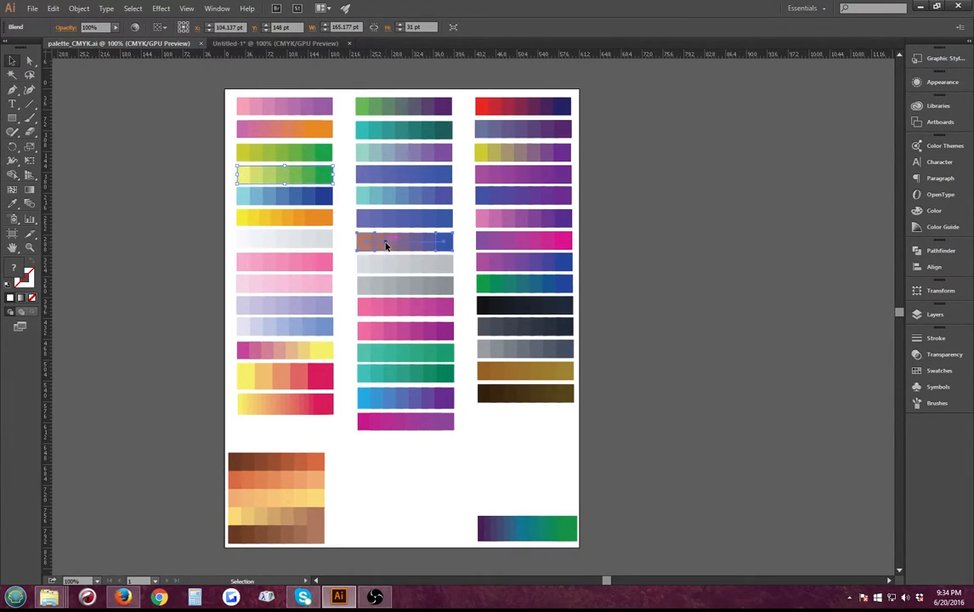
{"action": "left_click_drag", "start_coordinate": [386, 241], "coordinate": [289, 185]}
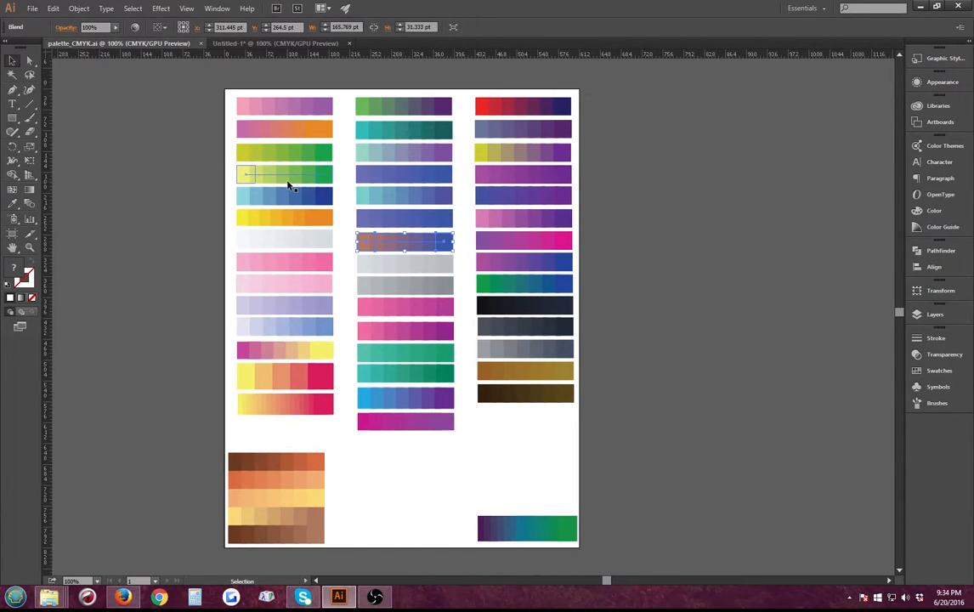
{"action": "left_click_drag", "start_coordinate": [289, 185], "coordinate": [289, 183]}
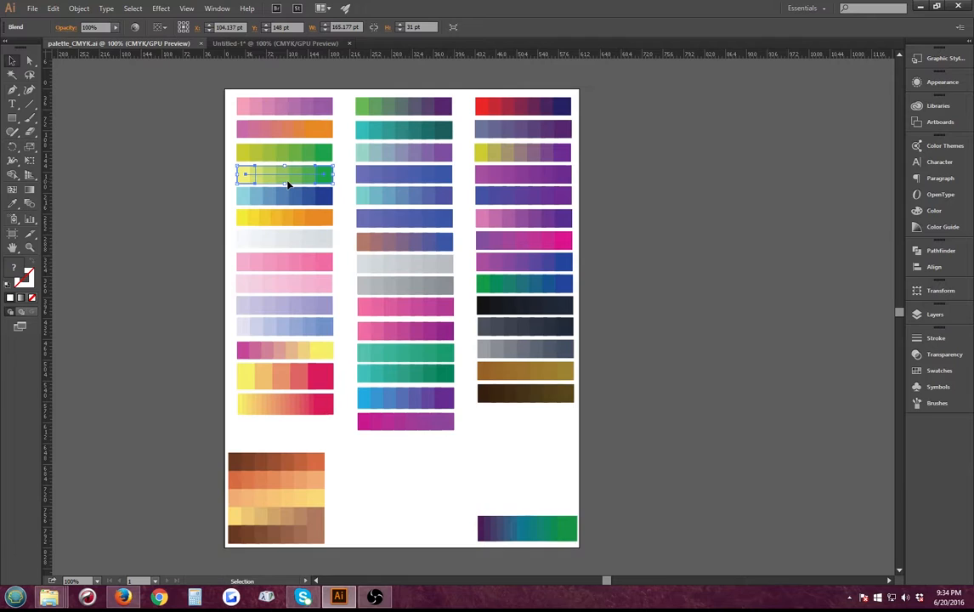
Expand the light yellow-to-green blend into separate shapes and move the resulting group off the artboard to its left
{"action": "left_click", "coordinate": [79, 8]}
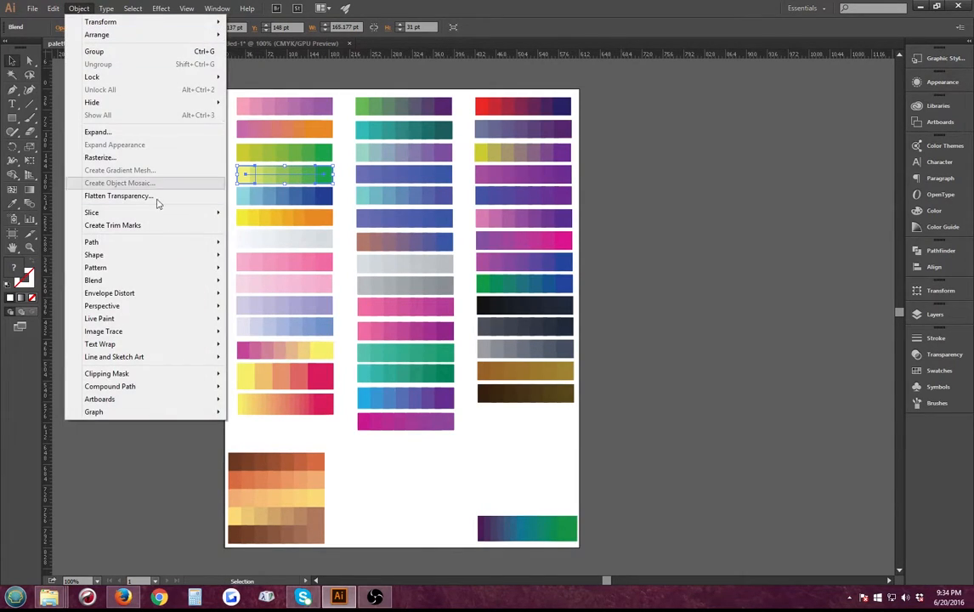
{"action": "mouse_move", "coordinate": [197, 288]}
{"action": "left_click", "coordinate": [259, 326]}
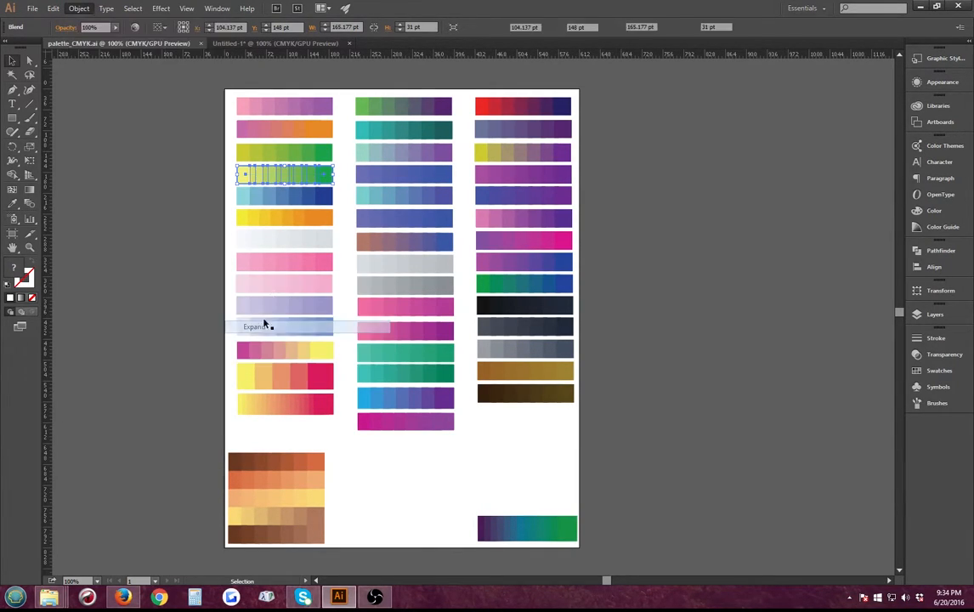
{"action": "left_click", "coordinate": [213, 177]}
{"action": "left_click", "coordinate": [247, 178]}
{"action": "left_click_drag", "start_coordinate": [246, 178], "coordinate": [136, 208]}
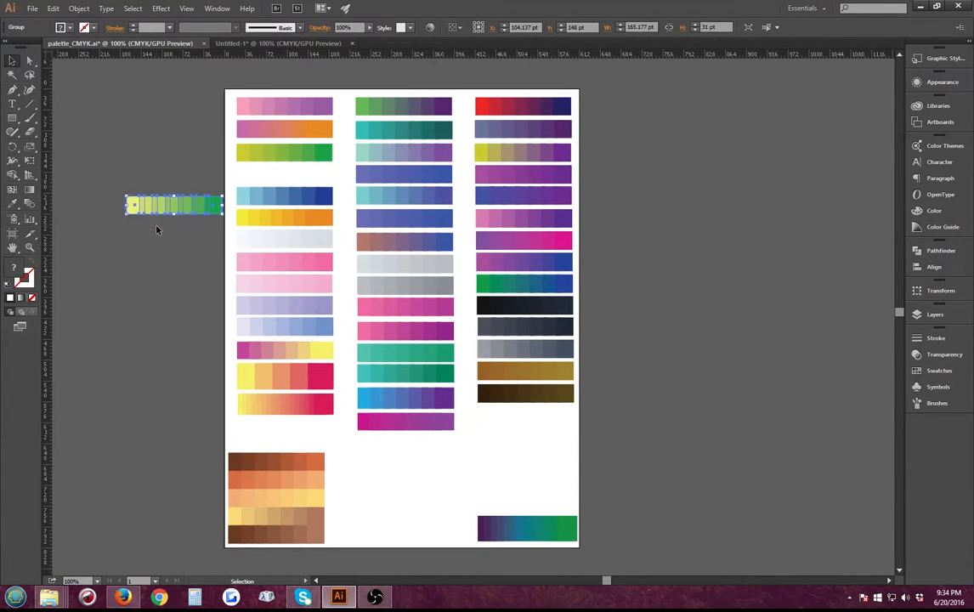
Ungroup the expanded light yellow-to-green strip and move its three lightest swatches up, away from the green ones
{"action": "left_click", "coordinate": [130, 220]}
{"action": "right_click", "coordinate": [165, 202]}
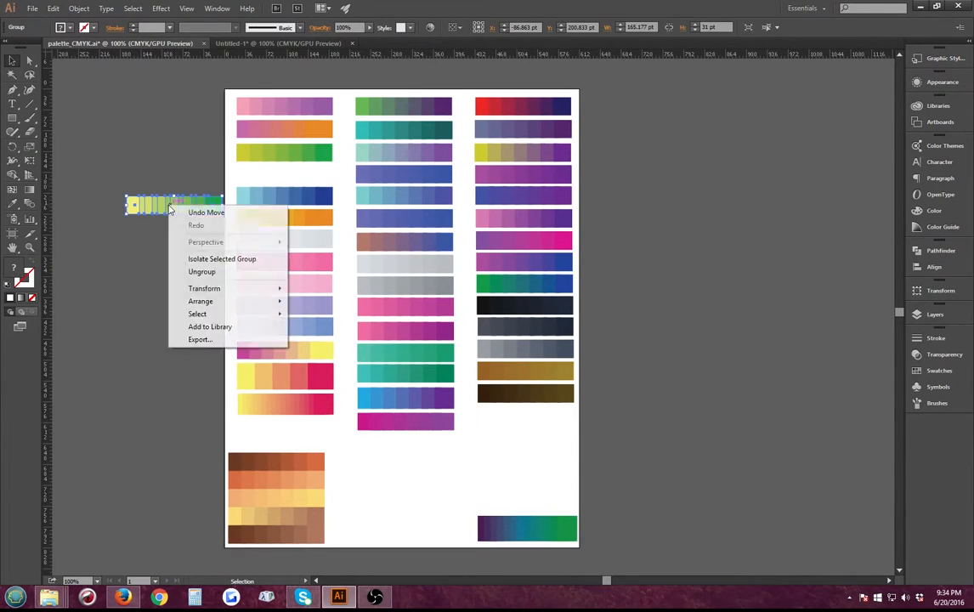
{"action": "left_click", "coordinate": [191, 271]}
{"action": "left_click", "coordinate": [117, 193]}
{"action": "left_click_drag", "start_coordinate": [117, 194], "coordinate": [159, 245]}
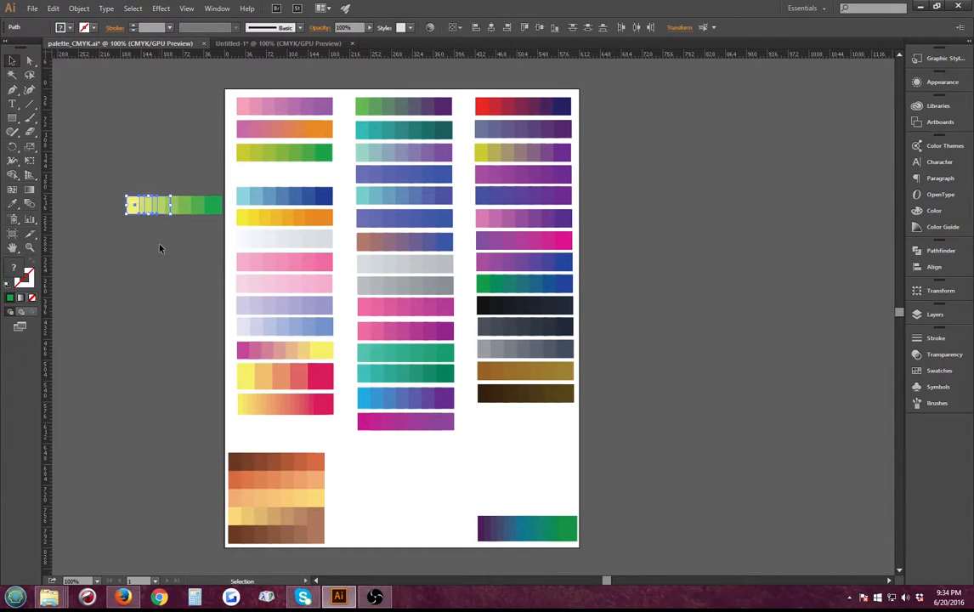
{"action": "left_click_drag", "start_coordinate": [145, 204], "coordinate": [123, 123]}
{"action": "left_click", "coordinate": [146, 212]}
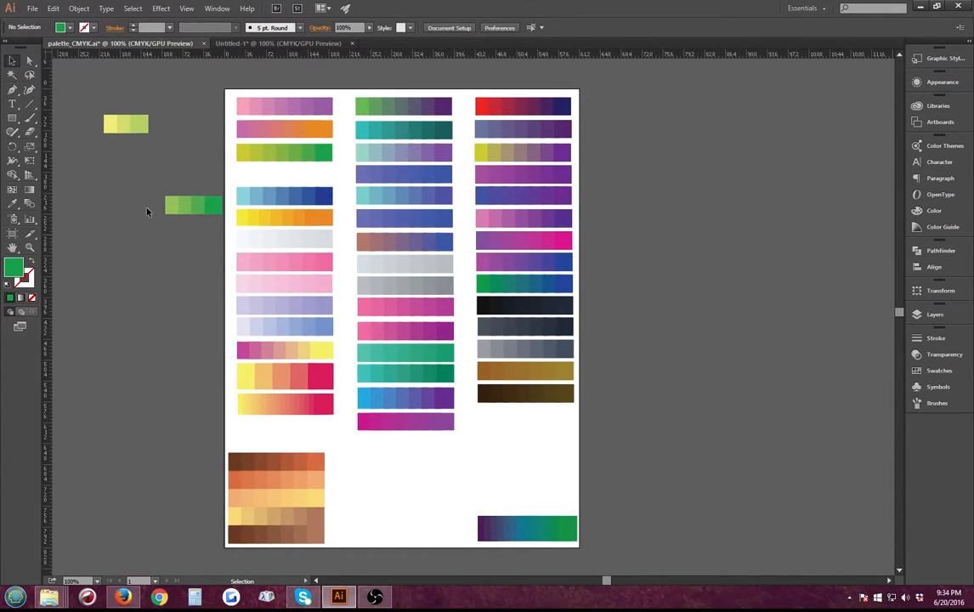
Move the four remaining green swatches further down, beside the artboard
{"action": "left_click", "coordinate": [210, 206]}
{"action": "left_click_drag", "start_coordinate": [211, 206], "coordinate": [190, 264]}
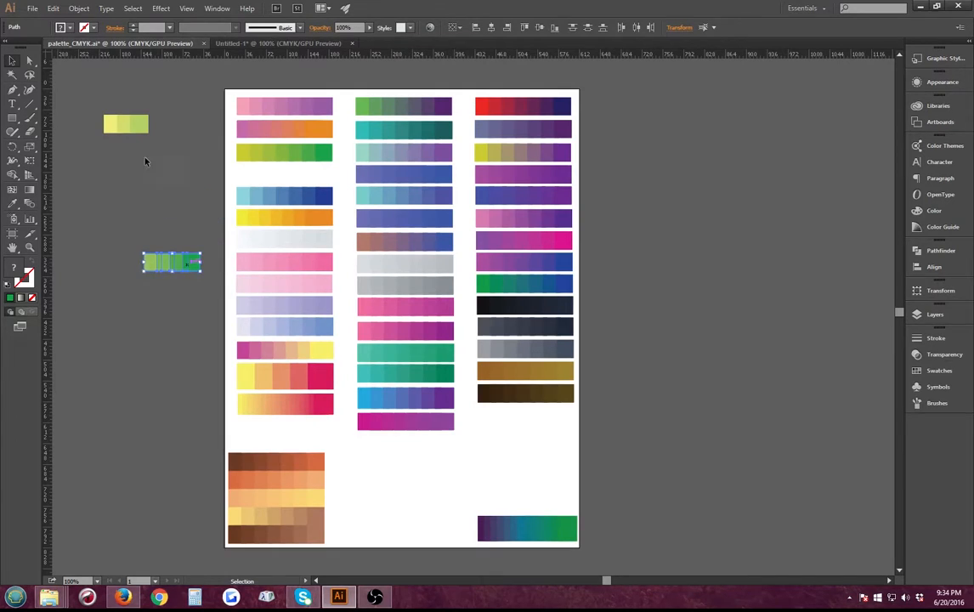
{"action": "left_click", "coordinate": [144, 151]}
{"action": "left_click_drag", "start_coordinate": [135, 142], "coordinate": [205, 304]}
Undo the swatch moves, ungrouping and expansion of the light yellow-to-green blend, and select the restored blend
{"action": "key", "text": "ctrl+z"}
{"action": "key", "text": "ctrl+z"}
{"action": "key", "text": "ctrl+z"}
{"action": "key", "text": "ctrl+z"}
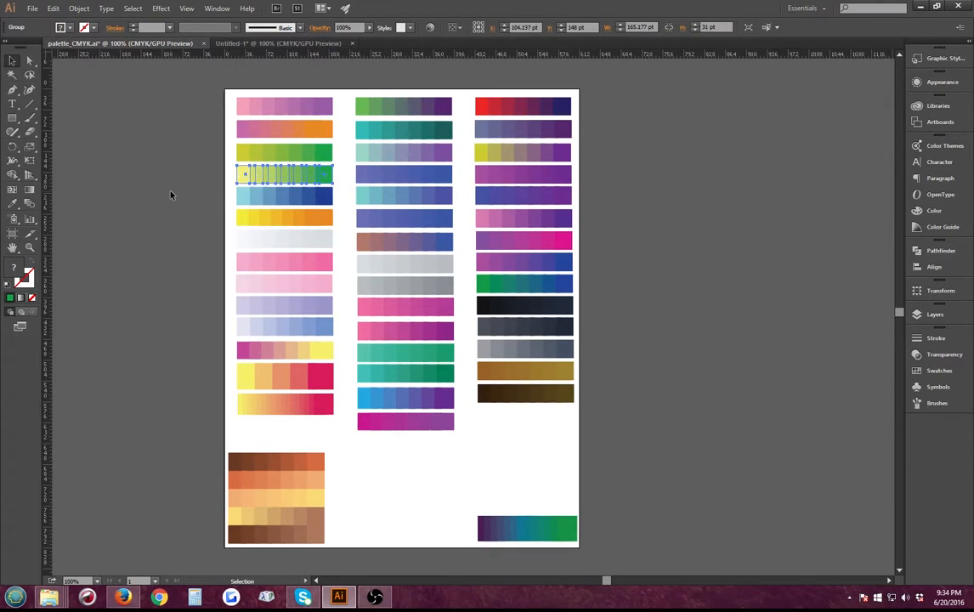
{"action": "left_click", "coordinate": [172, 197]}
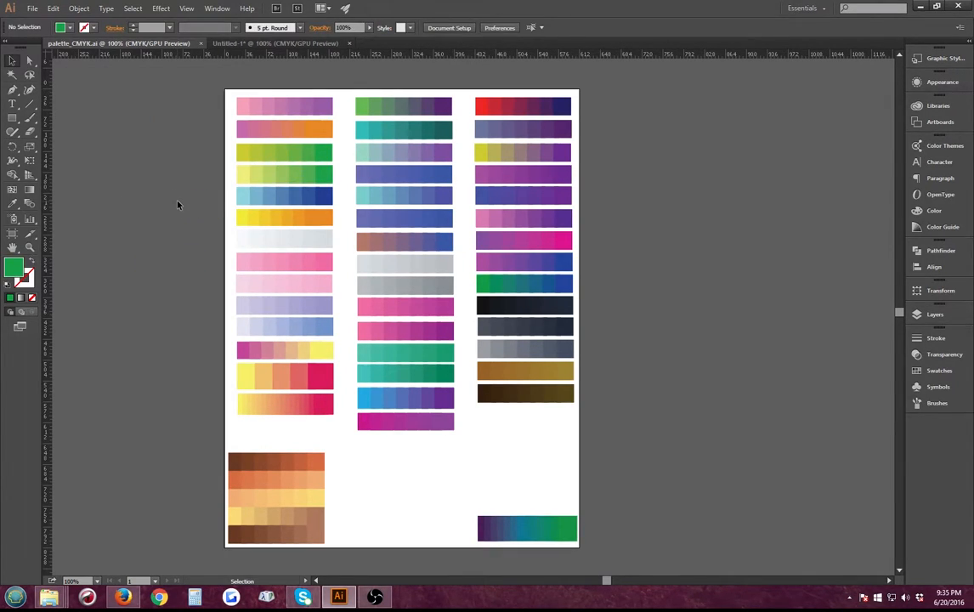
{"action": "left_click", "coordinate": [264, 176]}
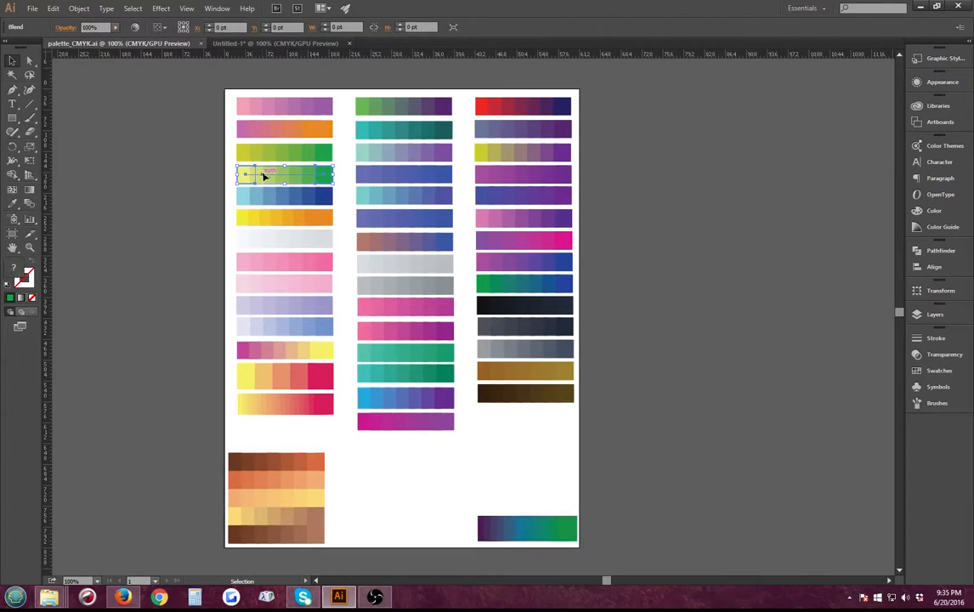